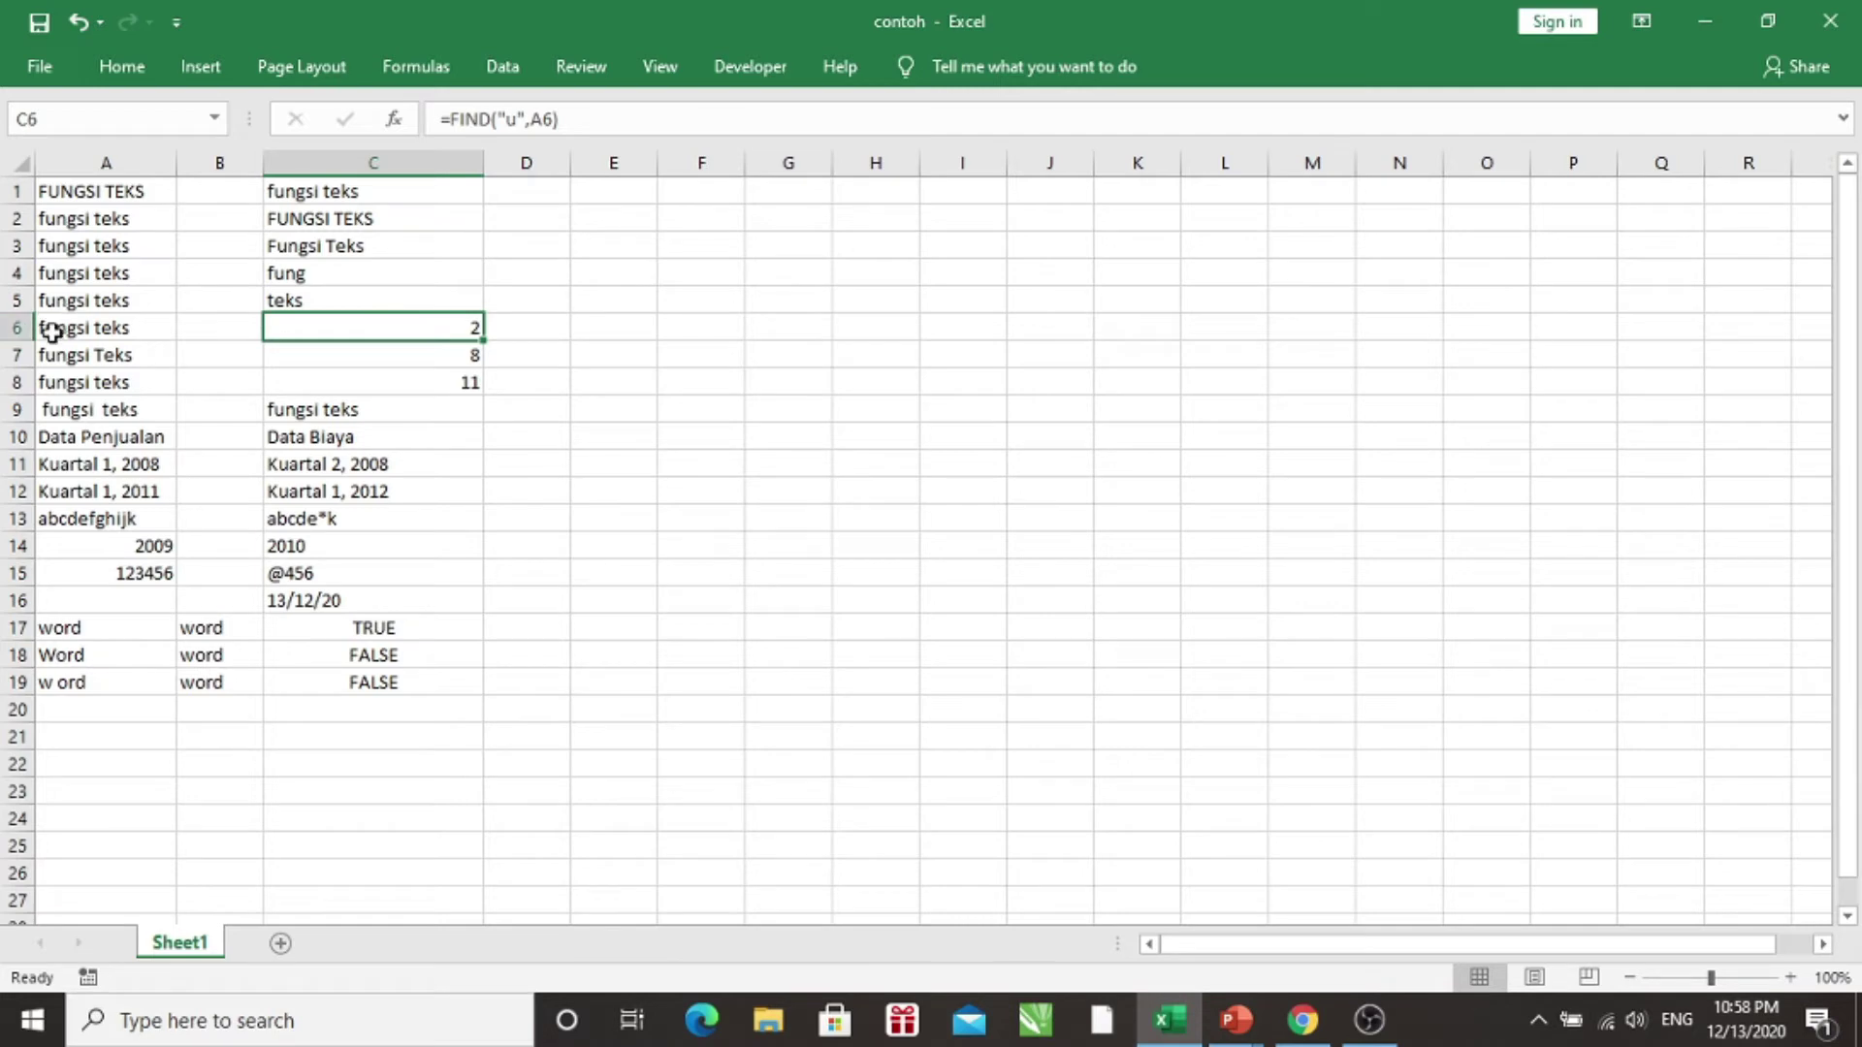
- Change the search text in cell C6's FIND formula to an uppercase "U" and reselect the cell
{"action": "left_click", "coordinate": [520, 116]}
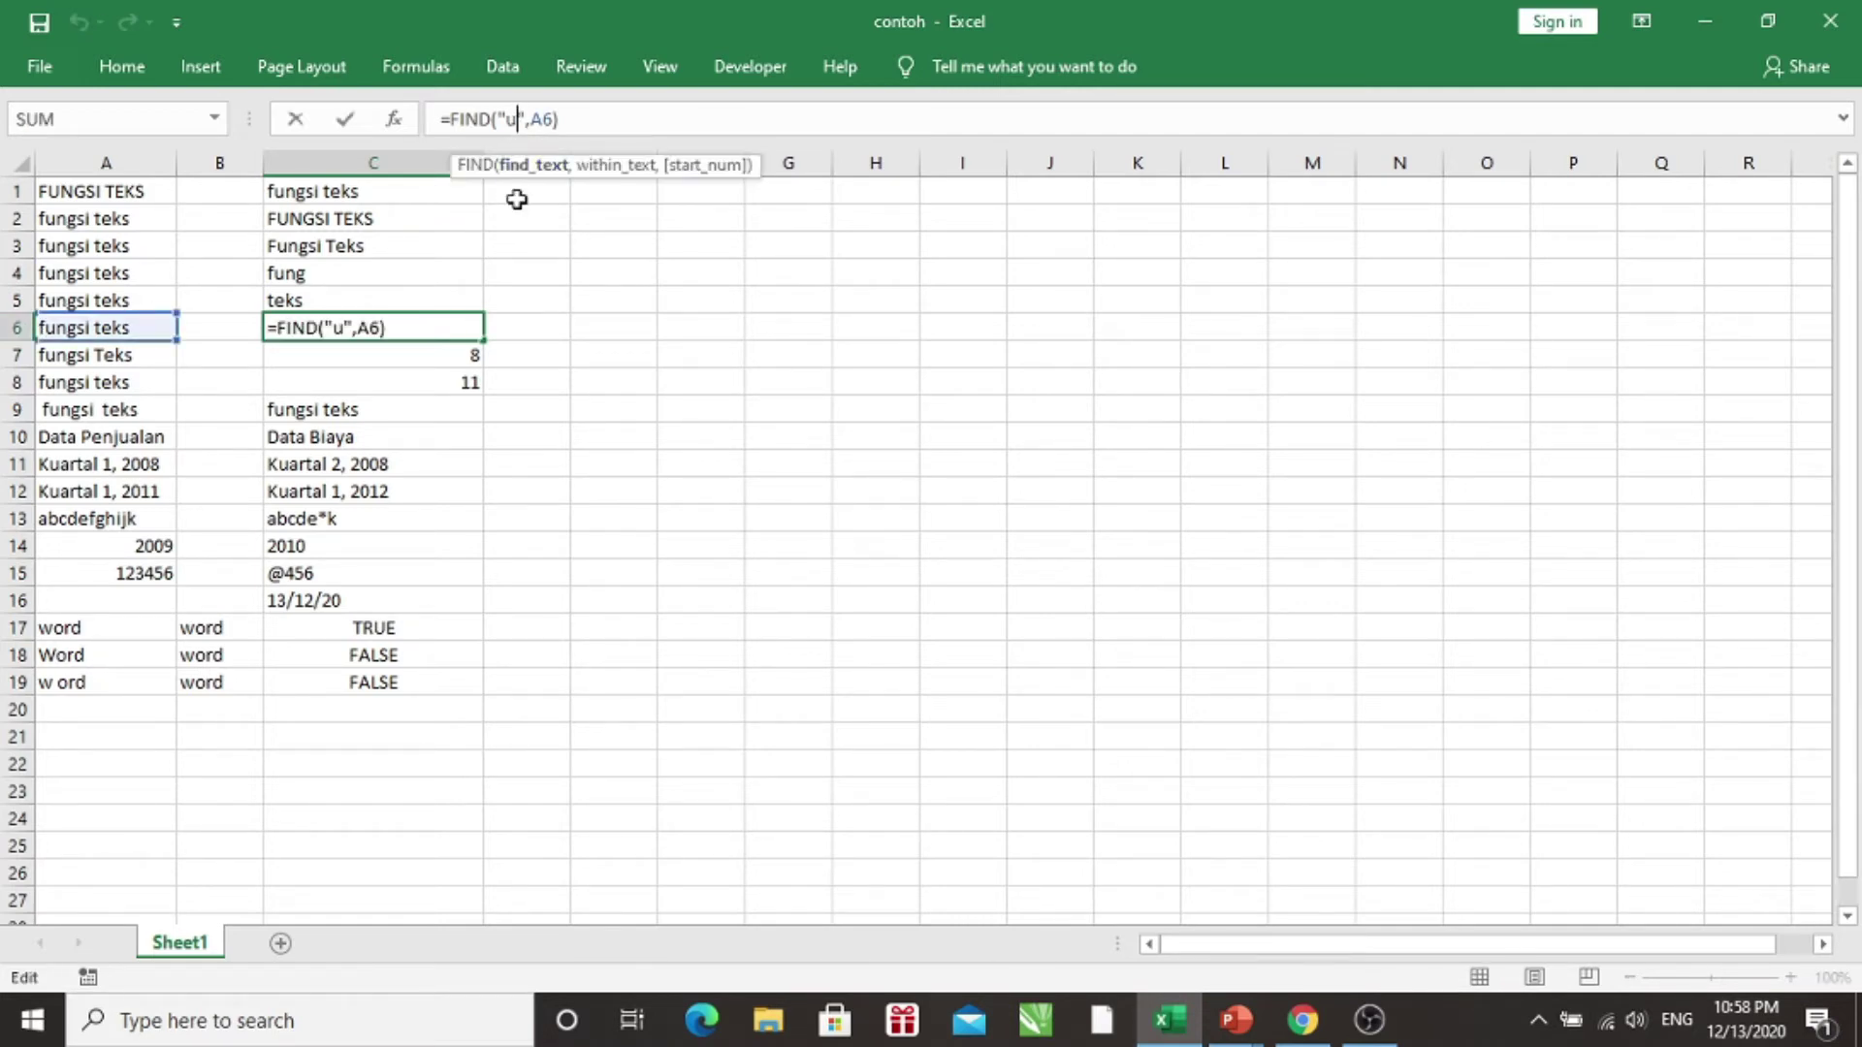
{"action": "type", "text": "\\U"}
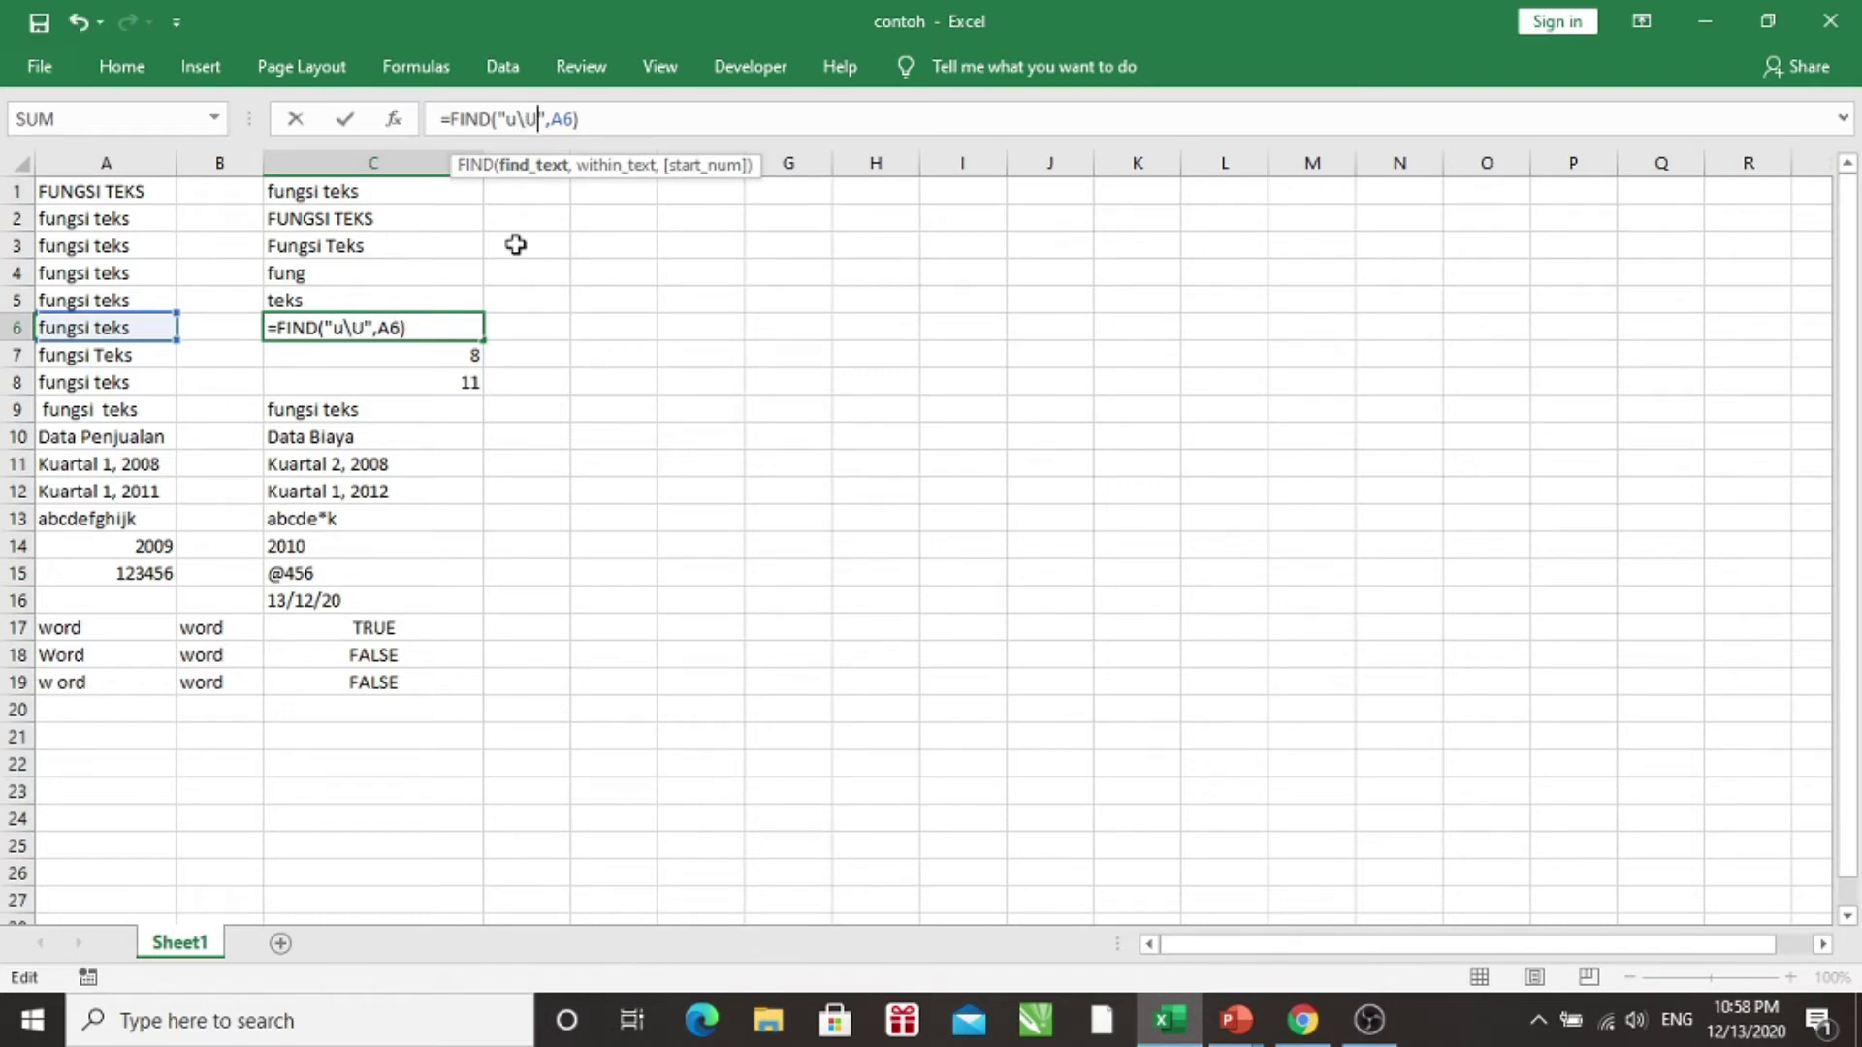
{"action": "key", "text": "BackSpace"}
{"action": "key", "text": "BackSpace"}
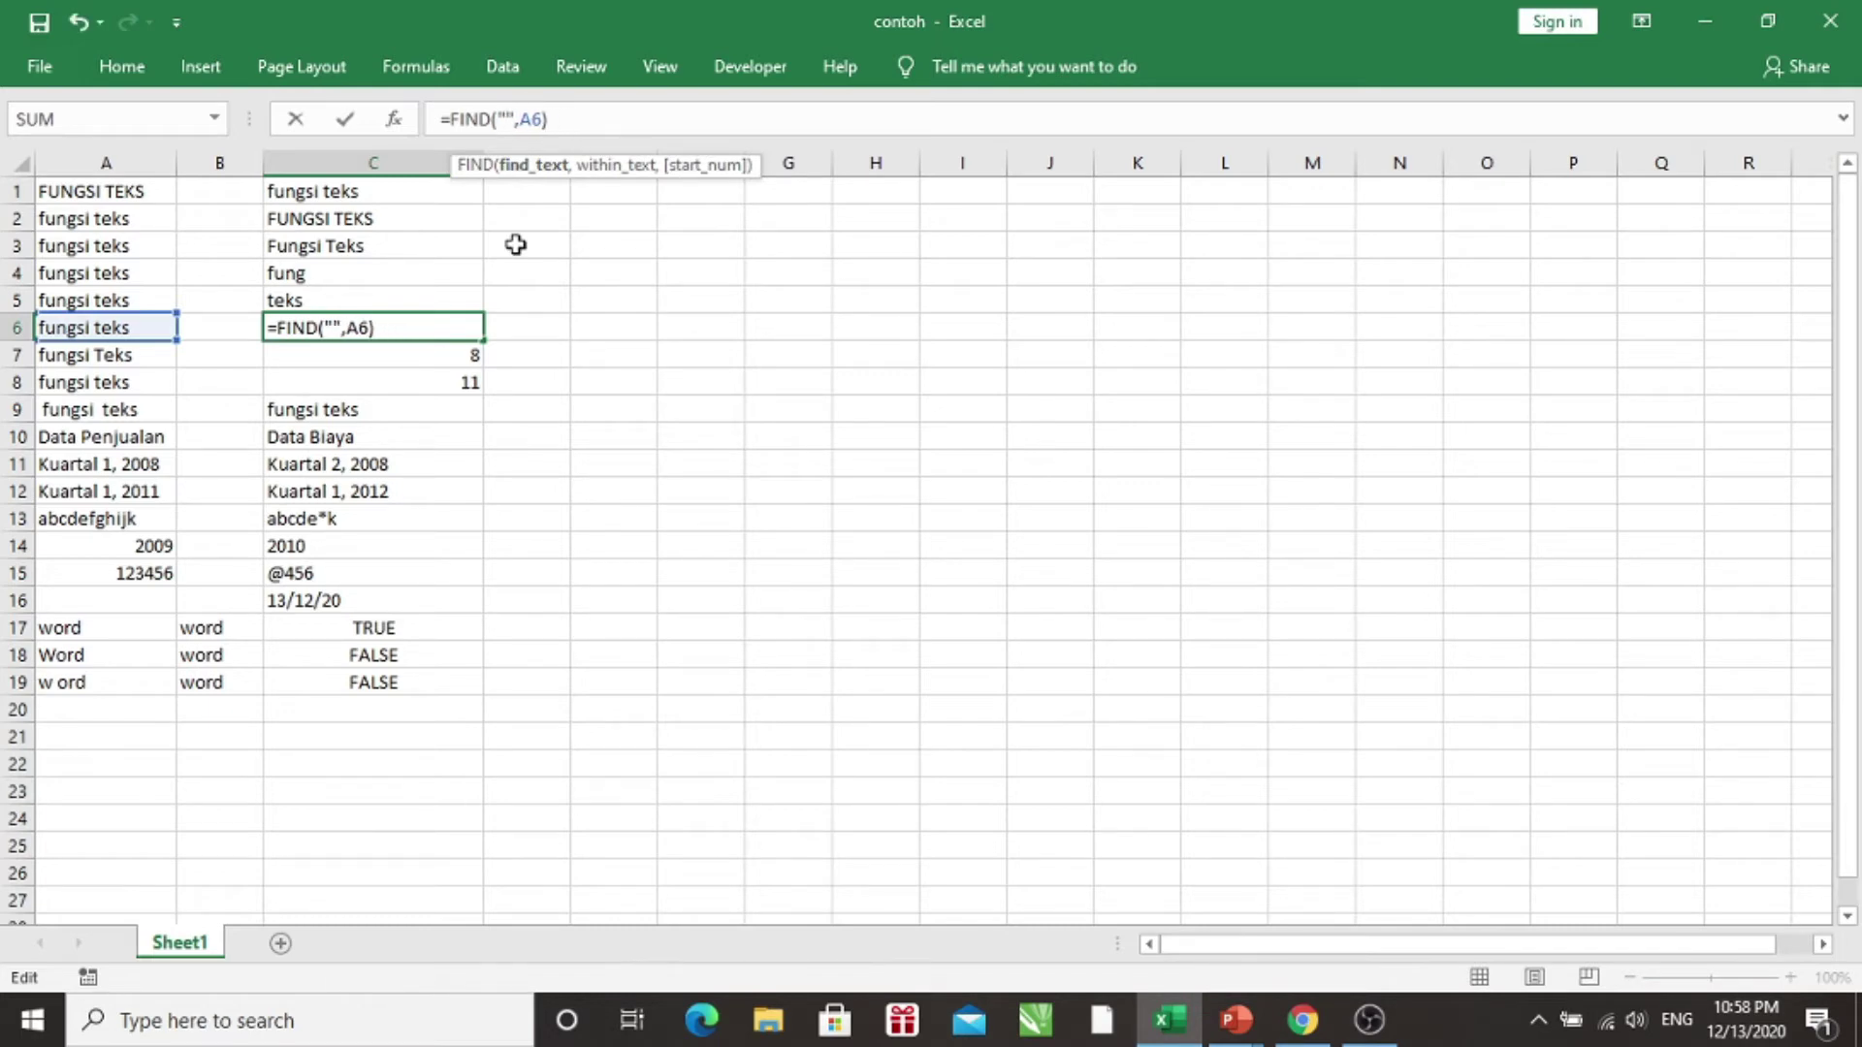
{"action": "type", "text": "T"}
{"action": "key", "text": "Return"}
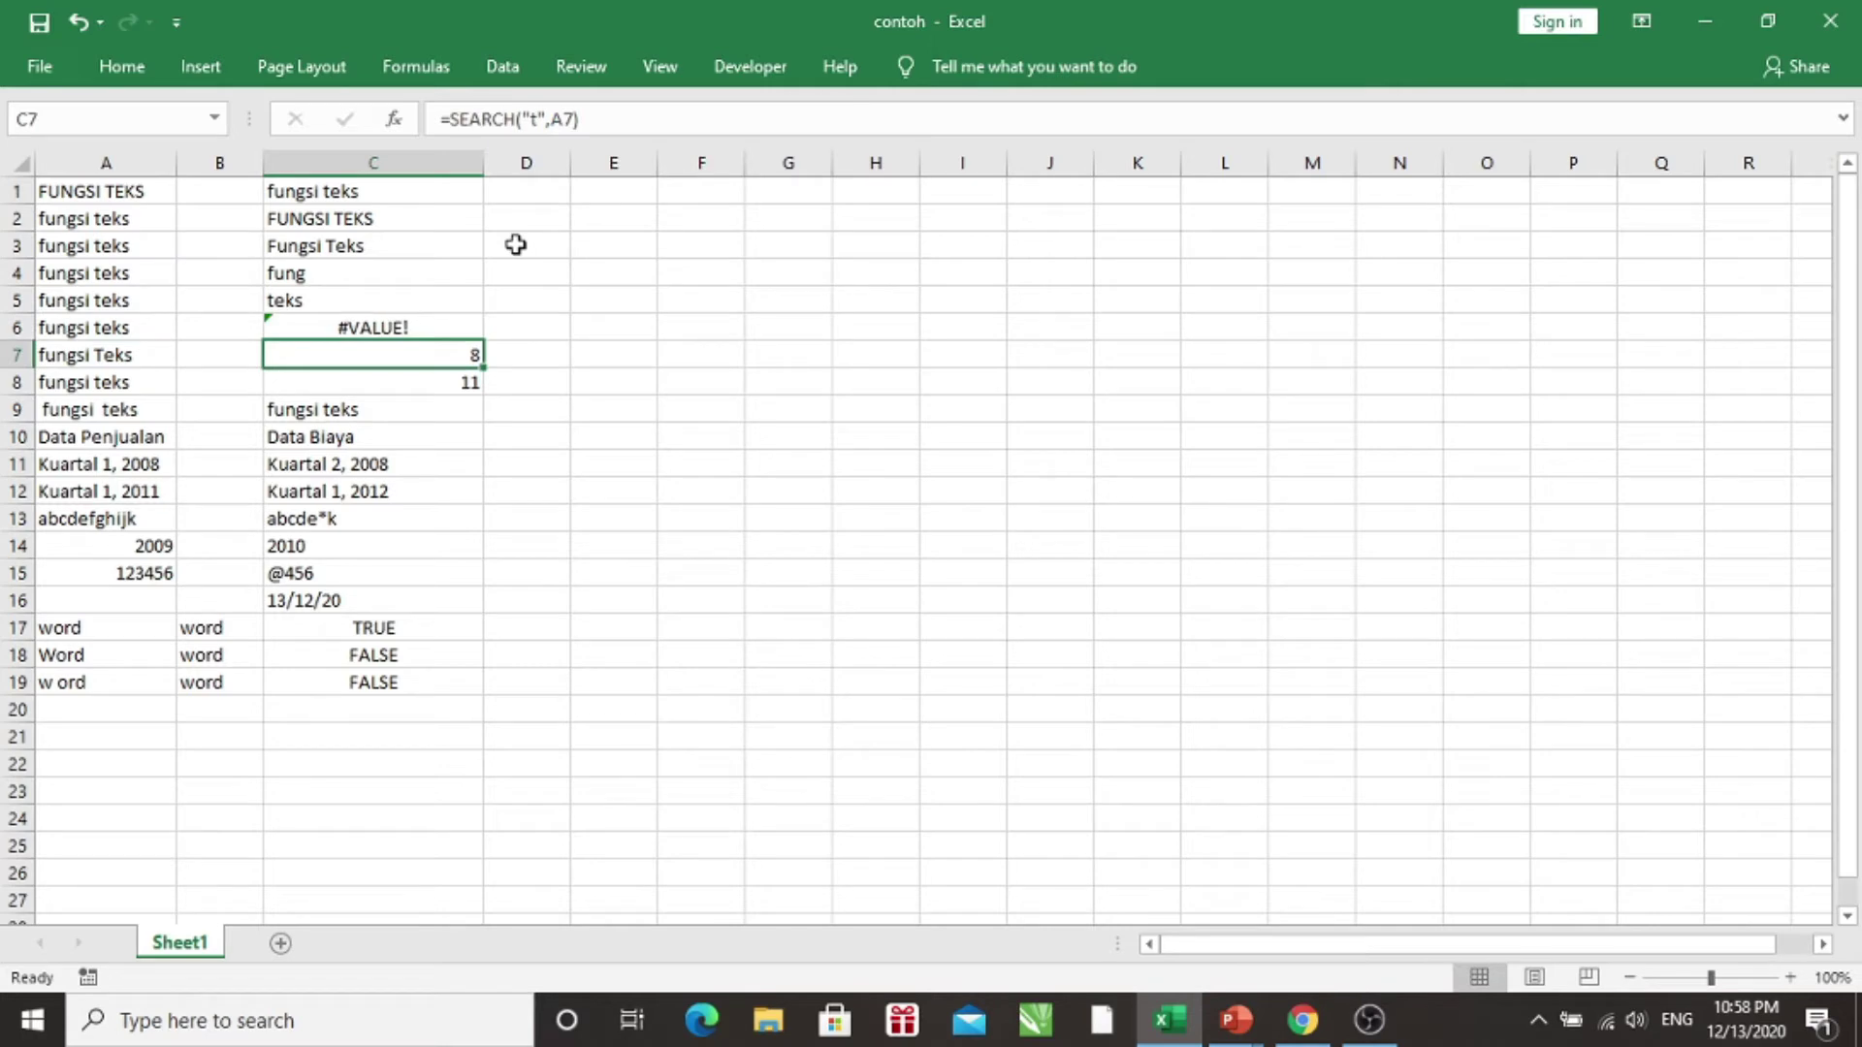
{"action": "key", "text": "Up"}
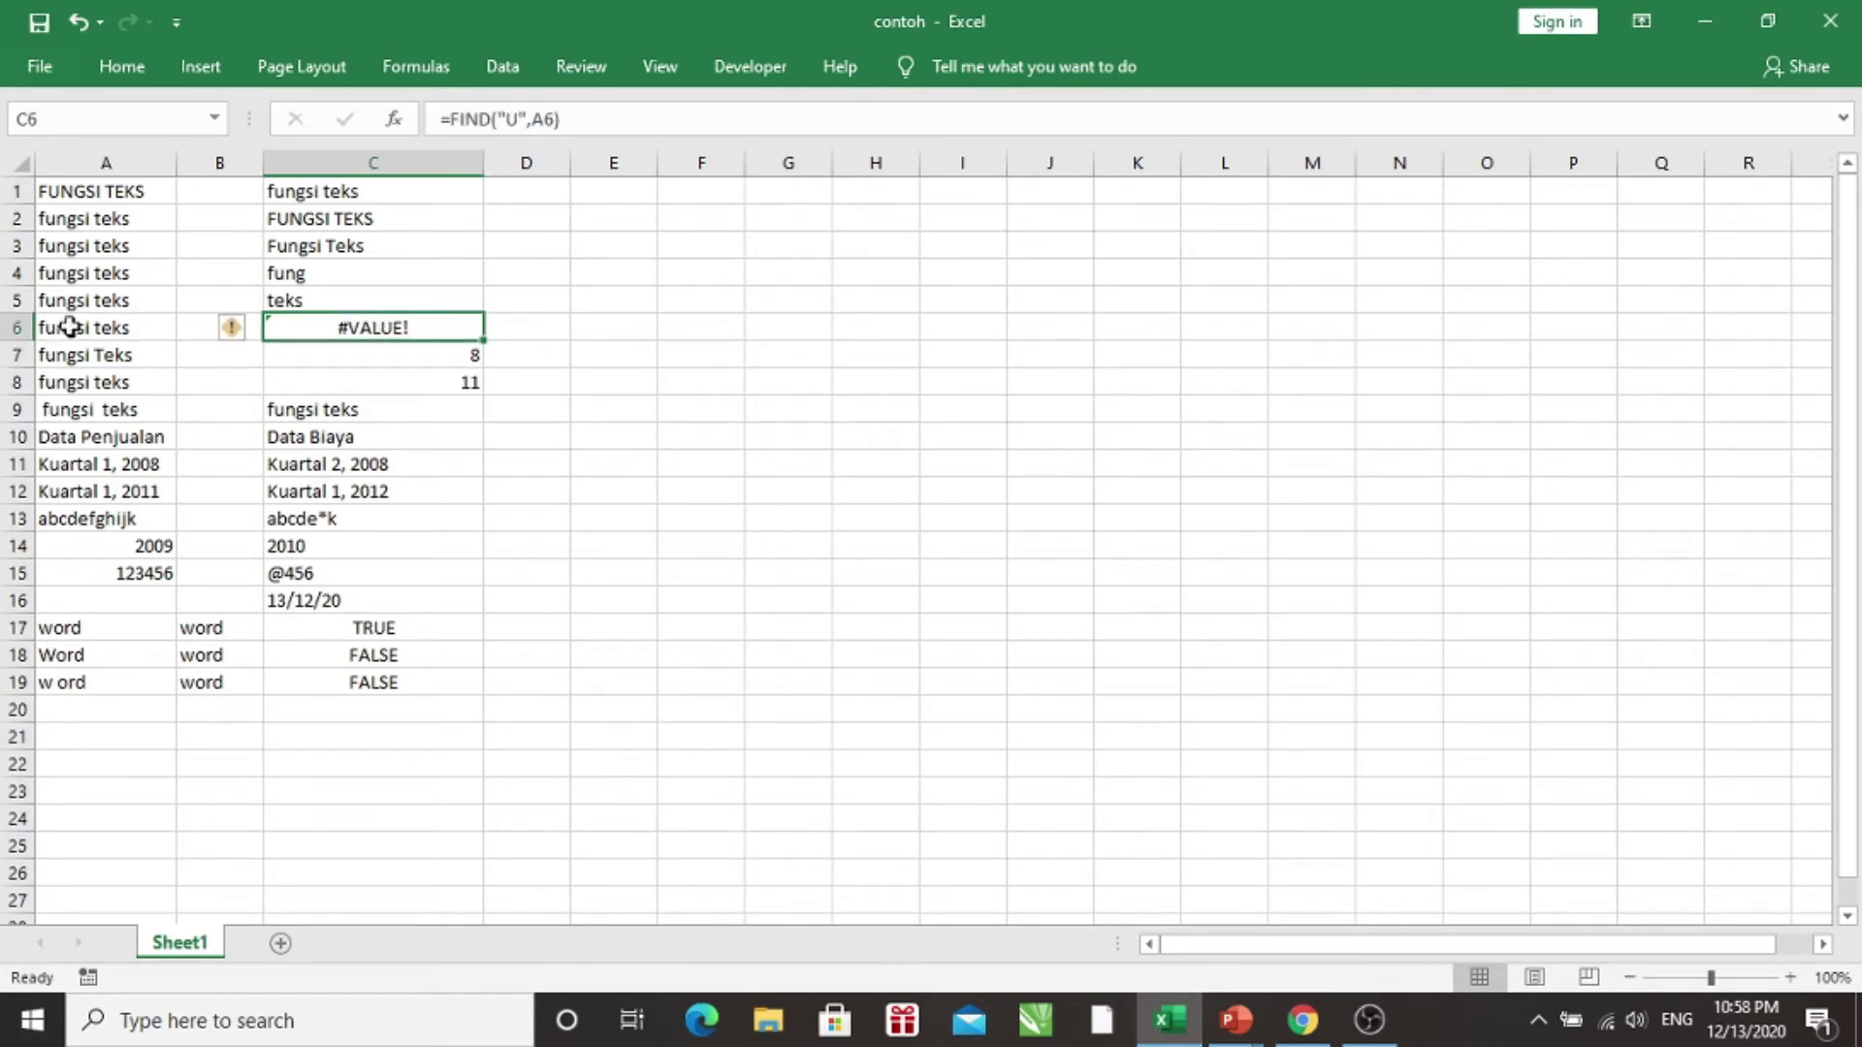
- Set the search text in cell C6's FIND formula back to lowercase "u", then select cell C7
{"action": "left_click", "coordinate": [515, 116]}
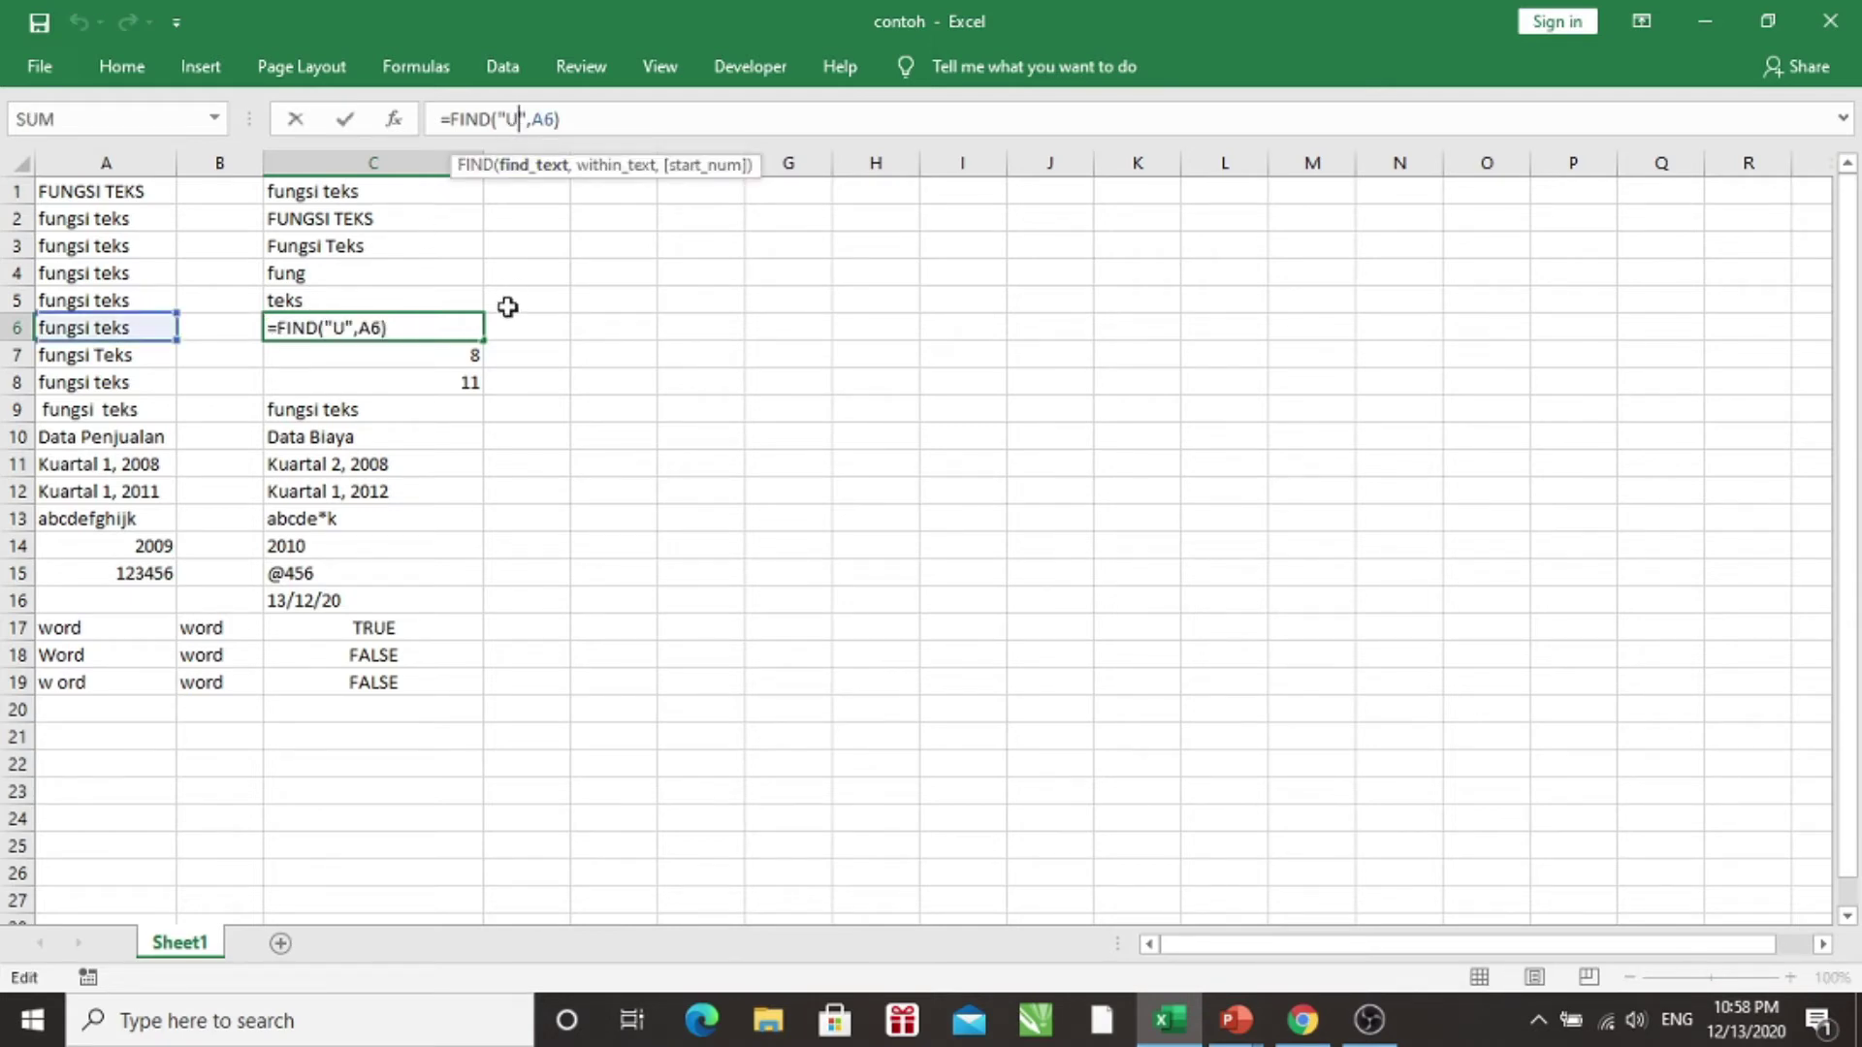
{"action": "key", "text": "BackSpace"}
{"action": "key", "text": "BackSpace"}
{"action": "type", "text": "u"}
{"action": "key", "text": "Return"}
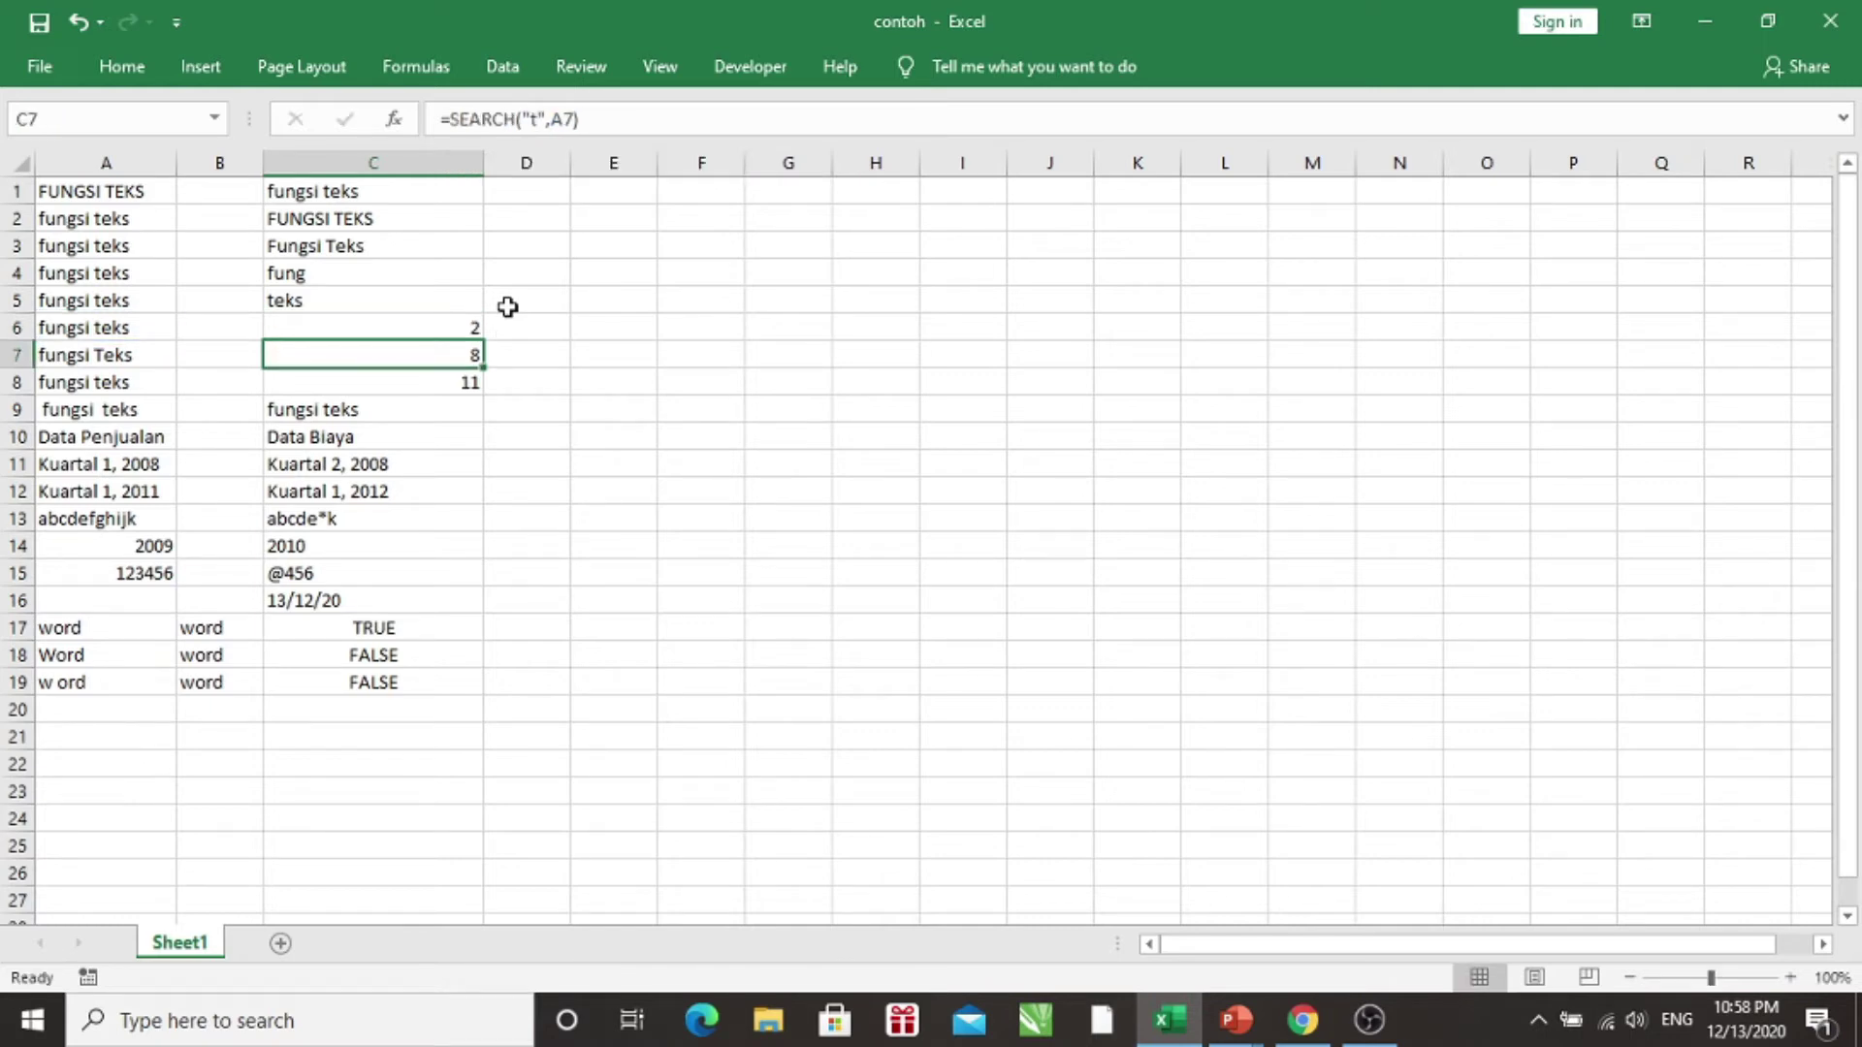
{"action": "key", "text": "Up"}
{"action": "key", "text": "Down"}
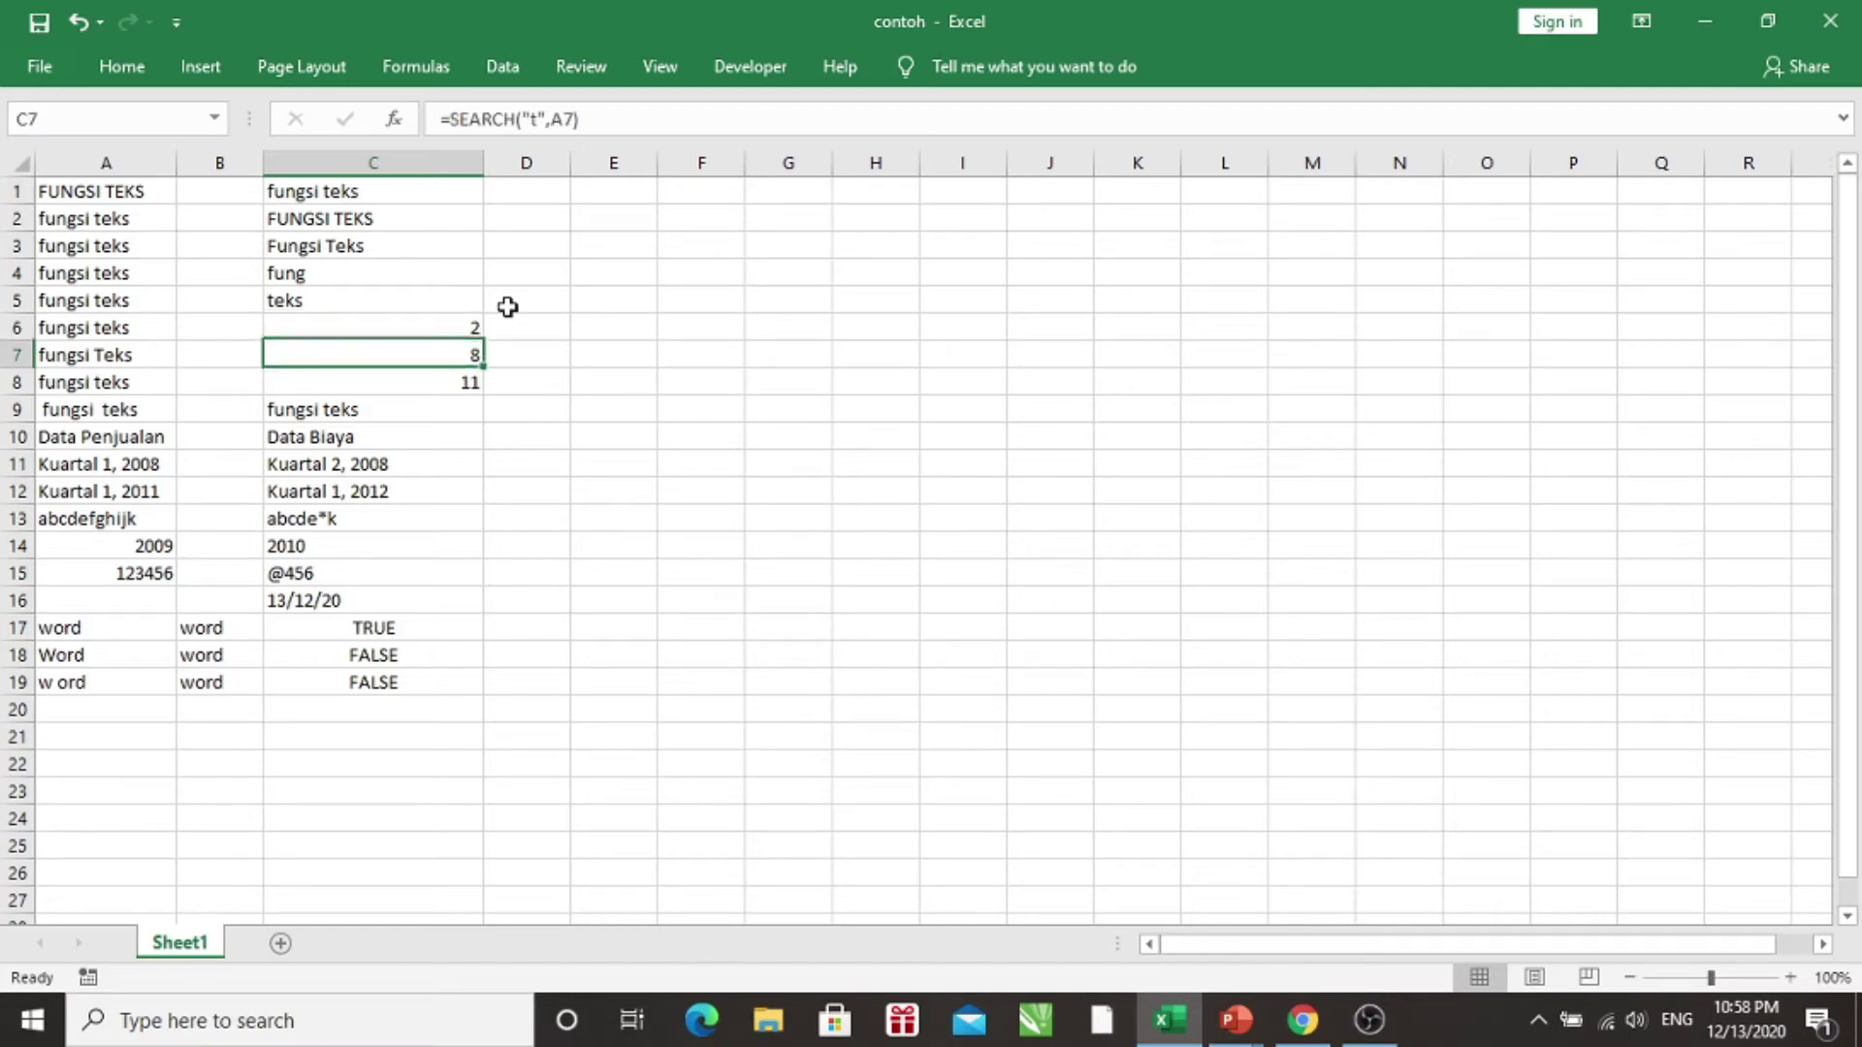
- Switch to the PowerPoint slide show and advance to the SEARCH slide
{"action": "mouse_move", "coordinate": [1235, 1018]}
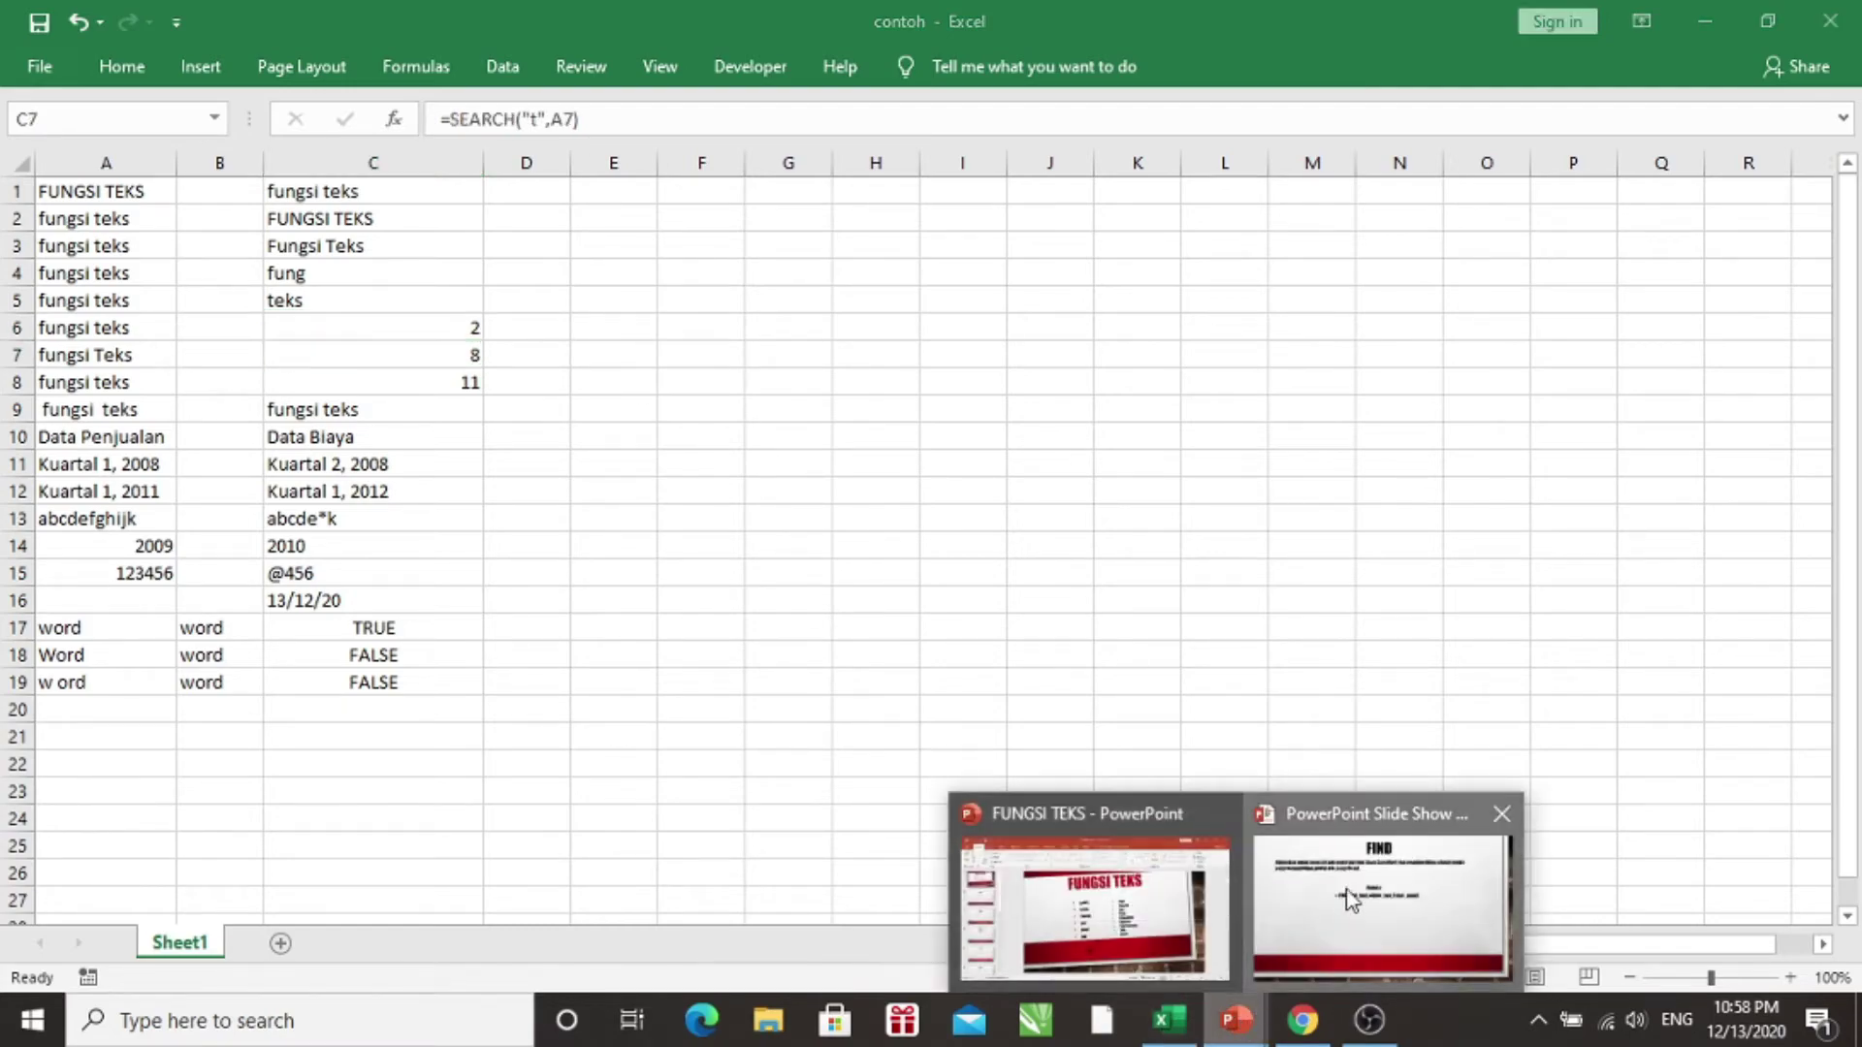
{"action": "left_click", "coordinate": [1392, 902]}
{"action": "key", "text": "Right"}
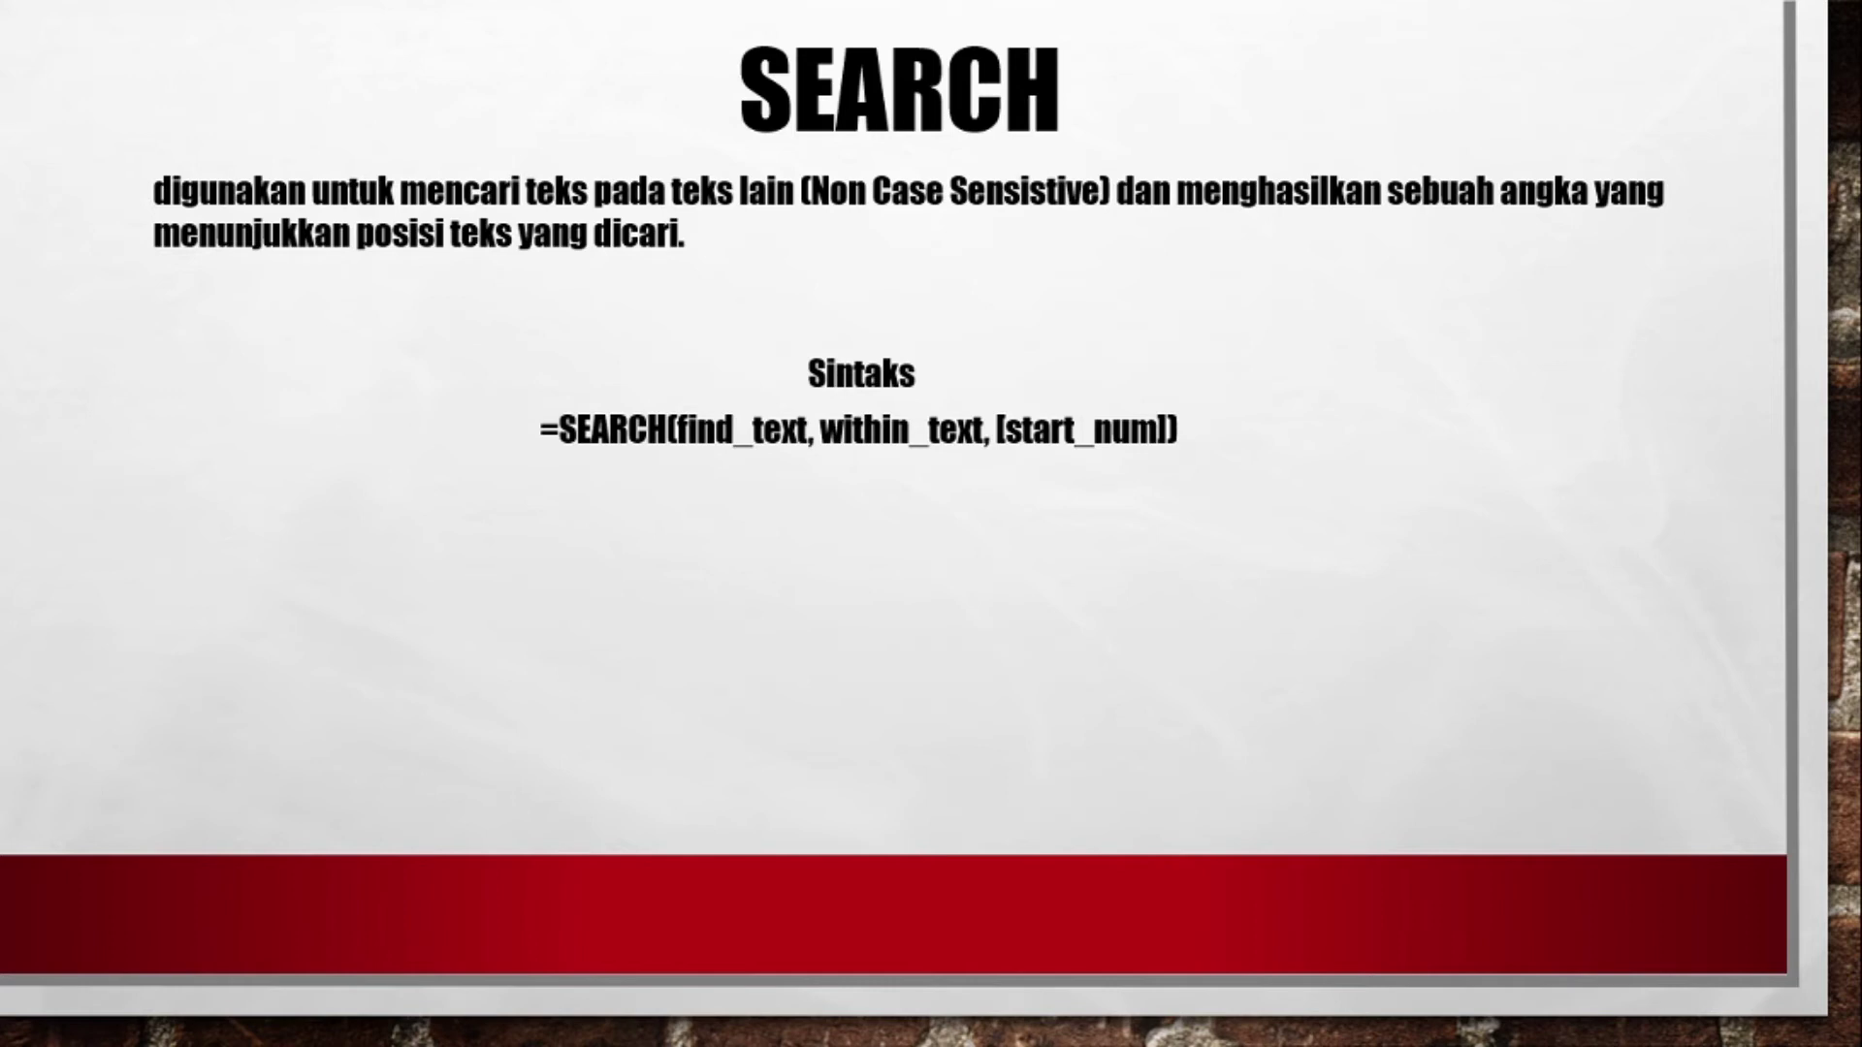
- Return to Excel and examine the SEARCH formula in cell C7, keeping it as it is
{"action": "key", "text": "alt+Tab"}
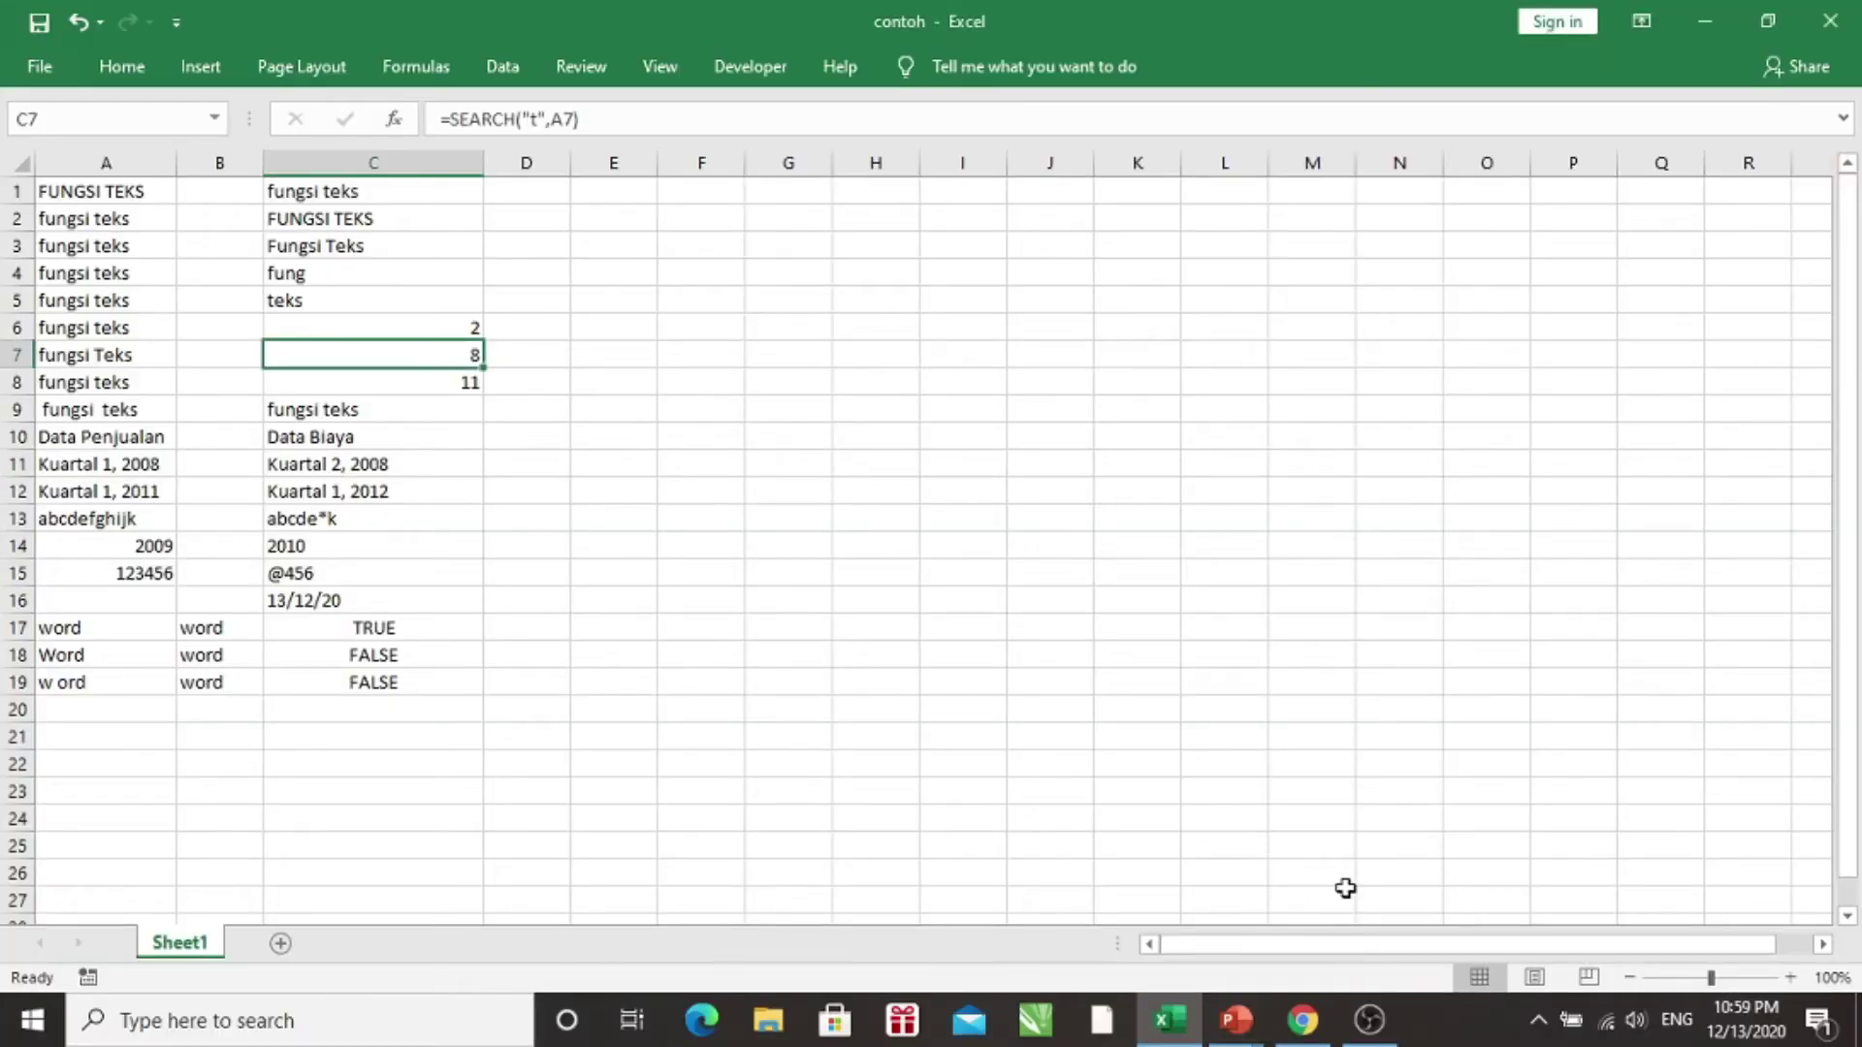
{"action": "left_click", "coordinate": [478, 116]}
{"action": "left_click_drag", "start_coordinate": [478, 115], "coordinate": [616, 117]}
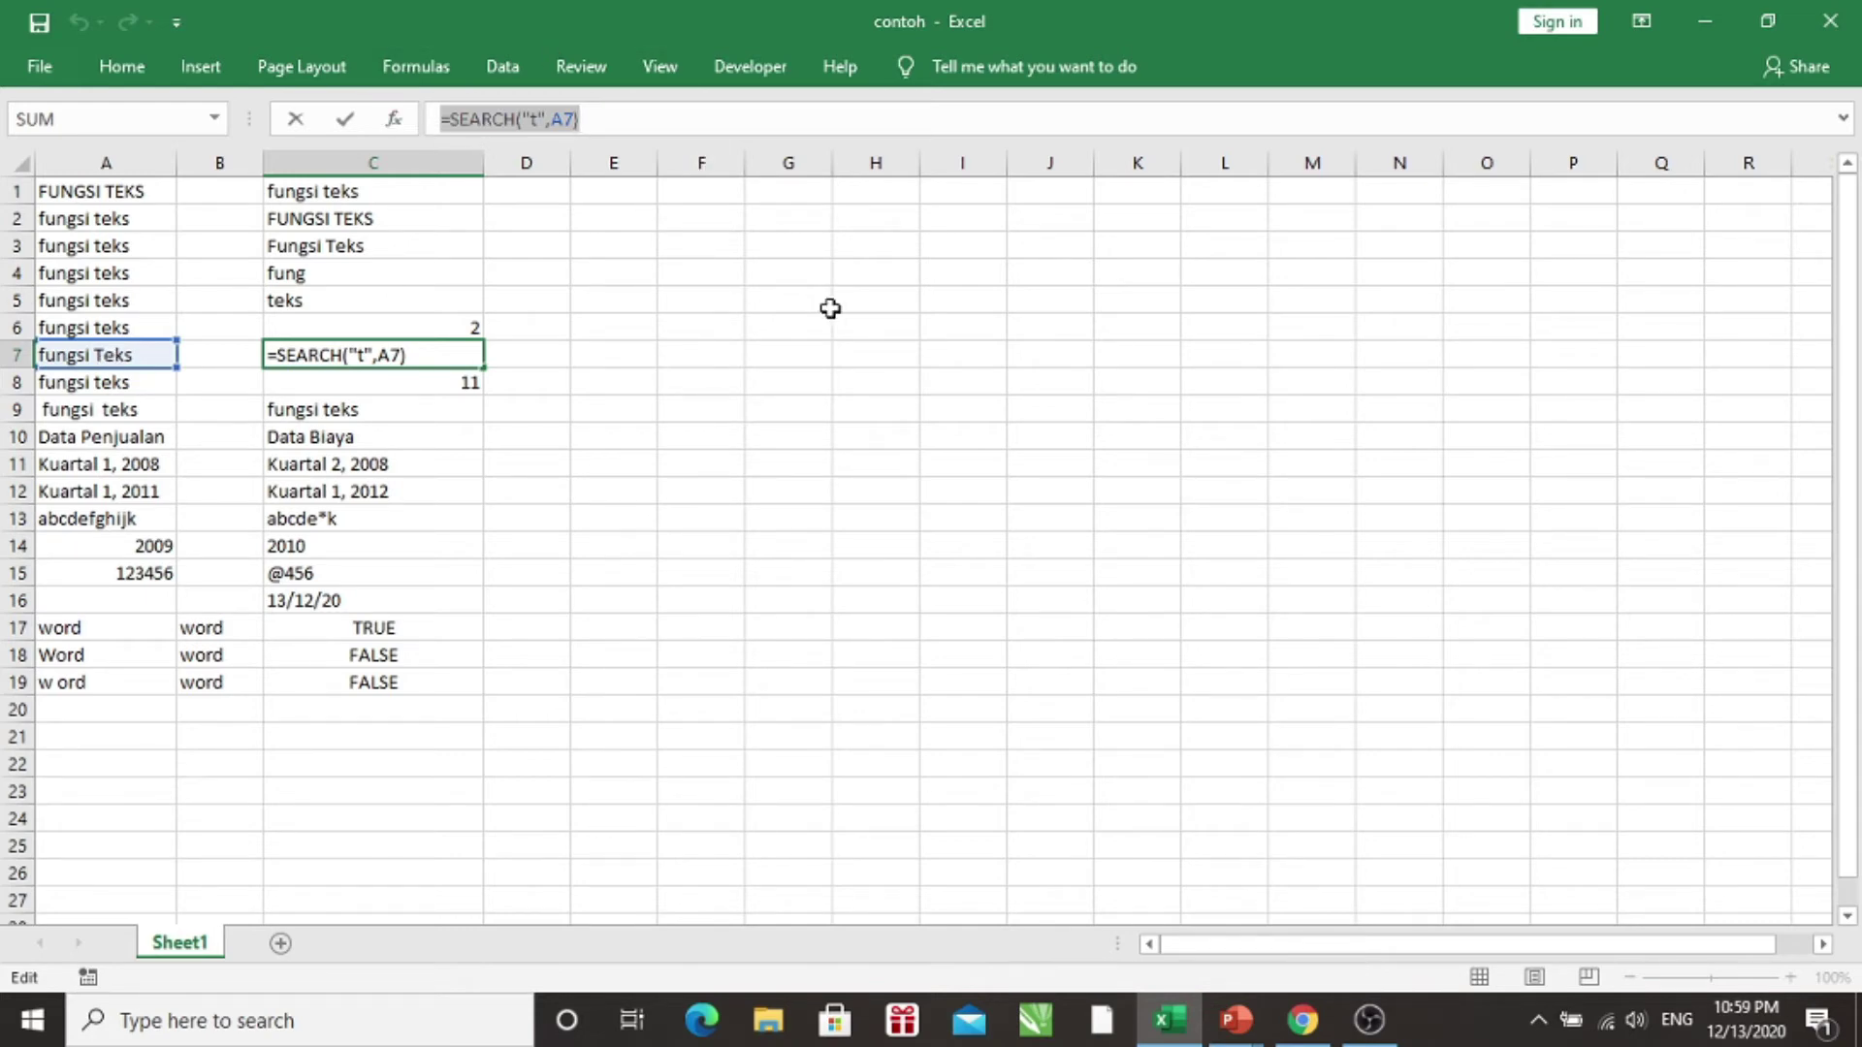
{"action": "key", "text": "Return"}
{"action": "key", "text": "Up"}
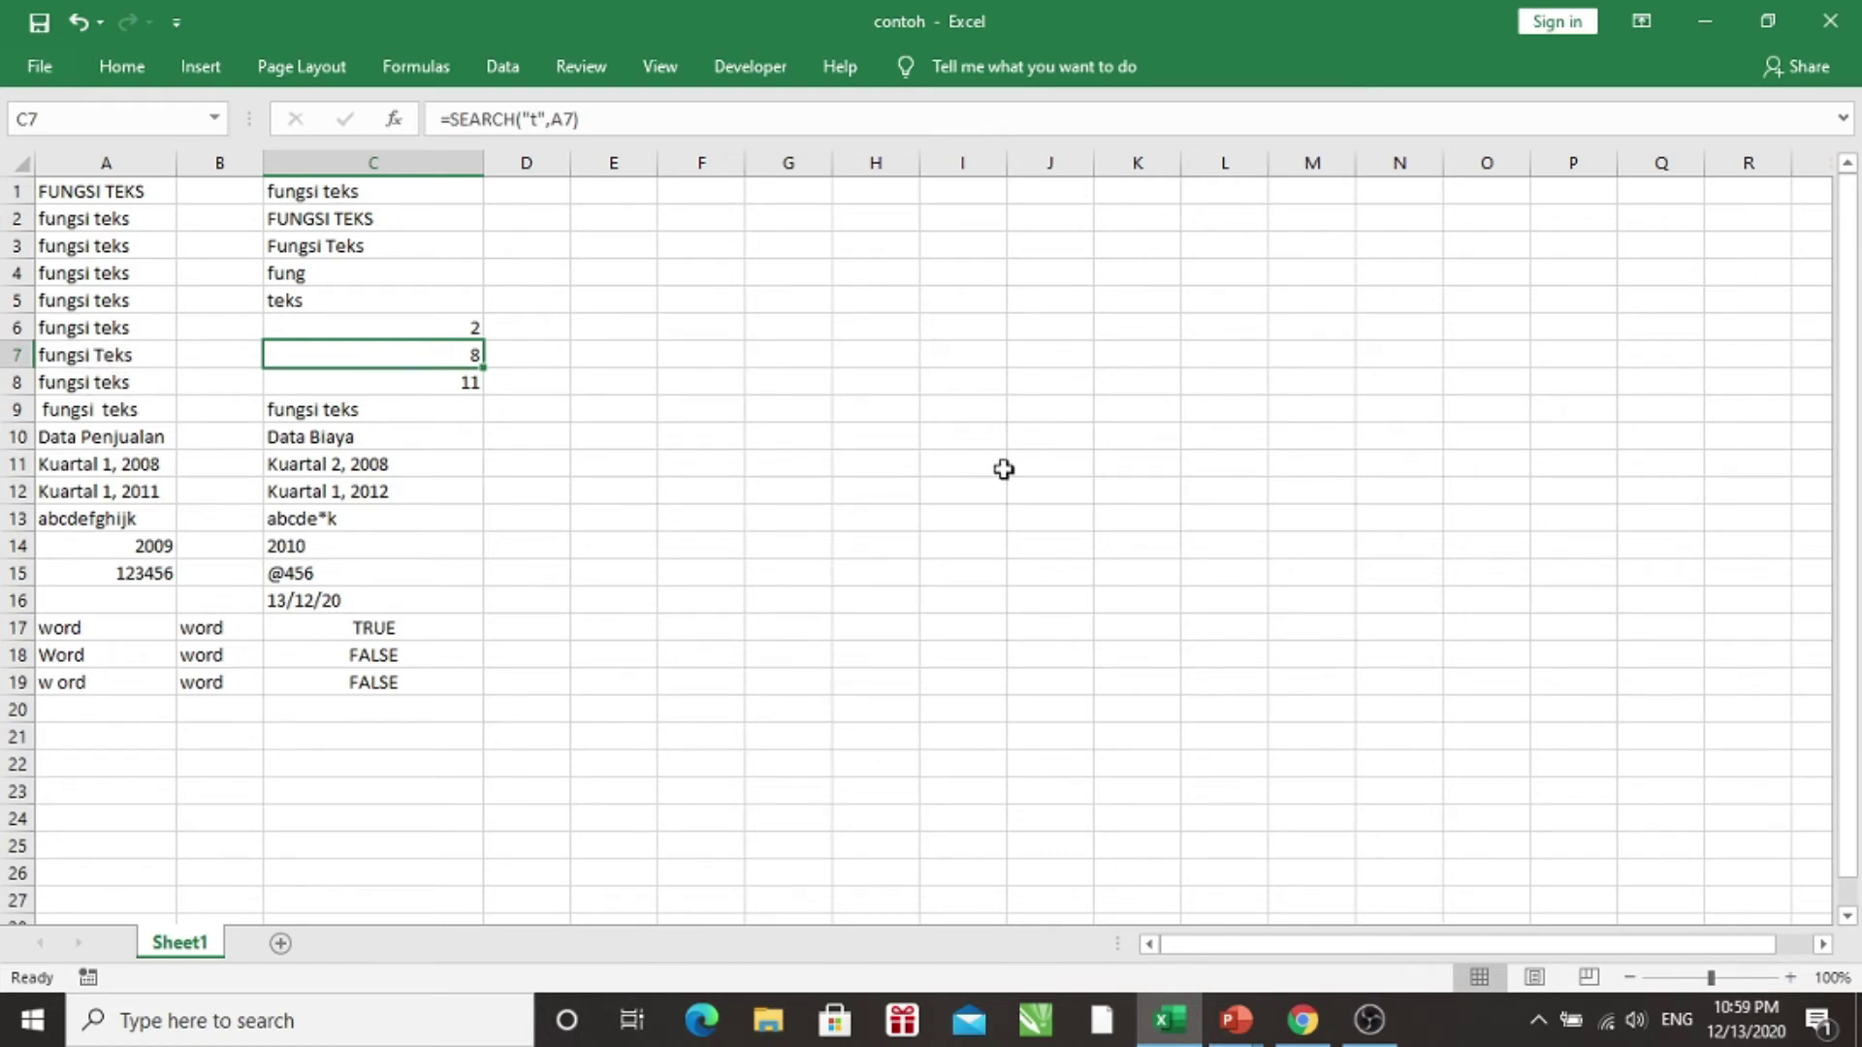
- Switch to the PowerPoint slide show and advance to the LEN slide
{"action": "mouse_move", "coordinate": [1244, 1030]}
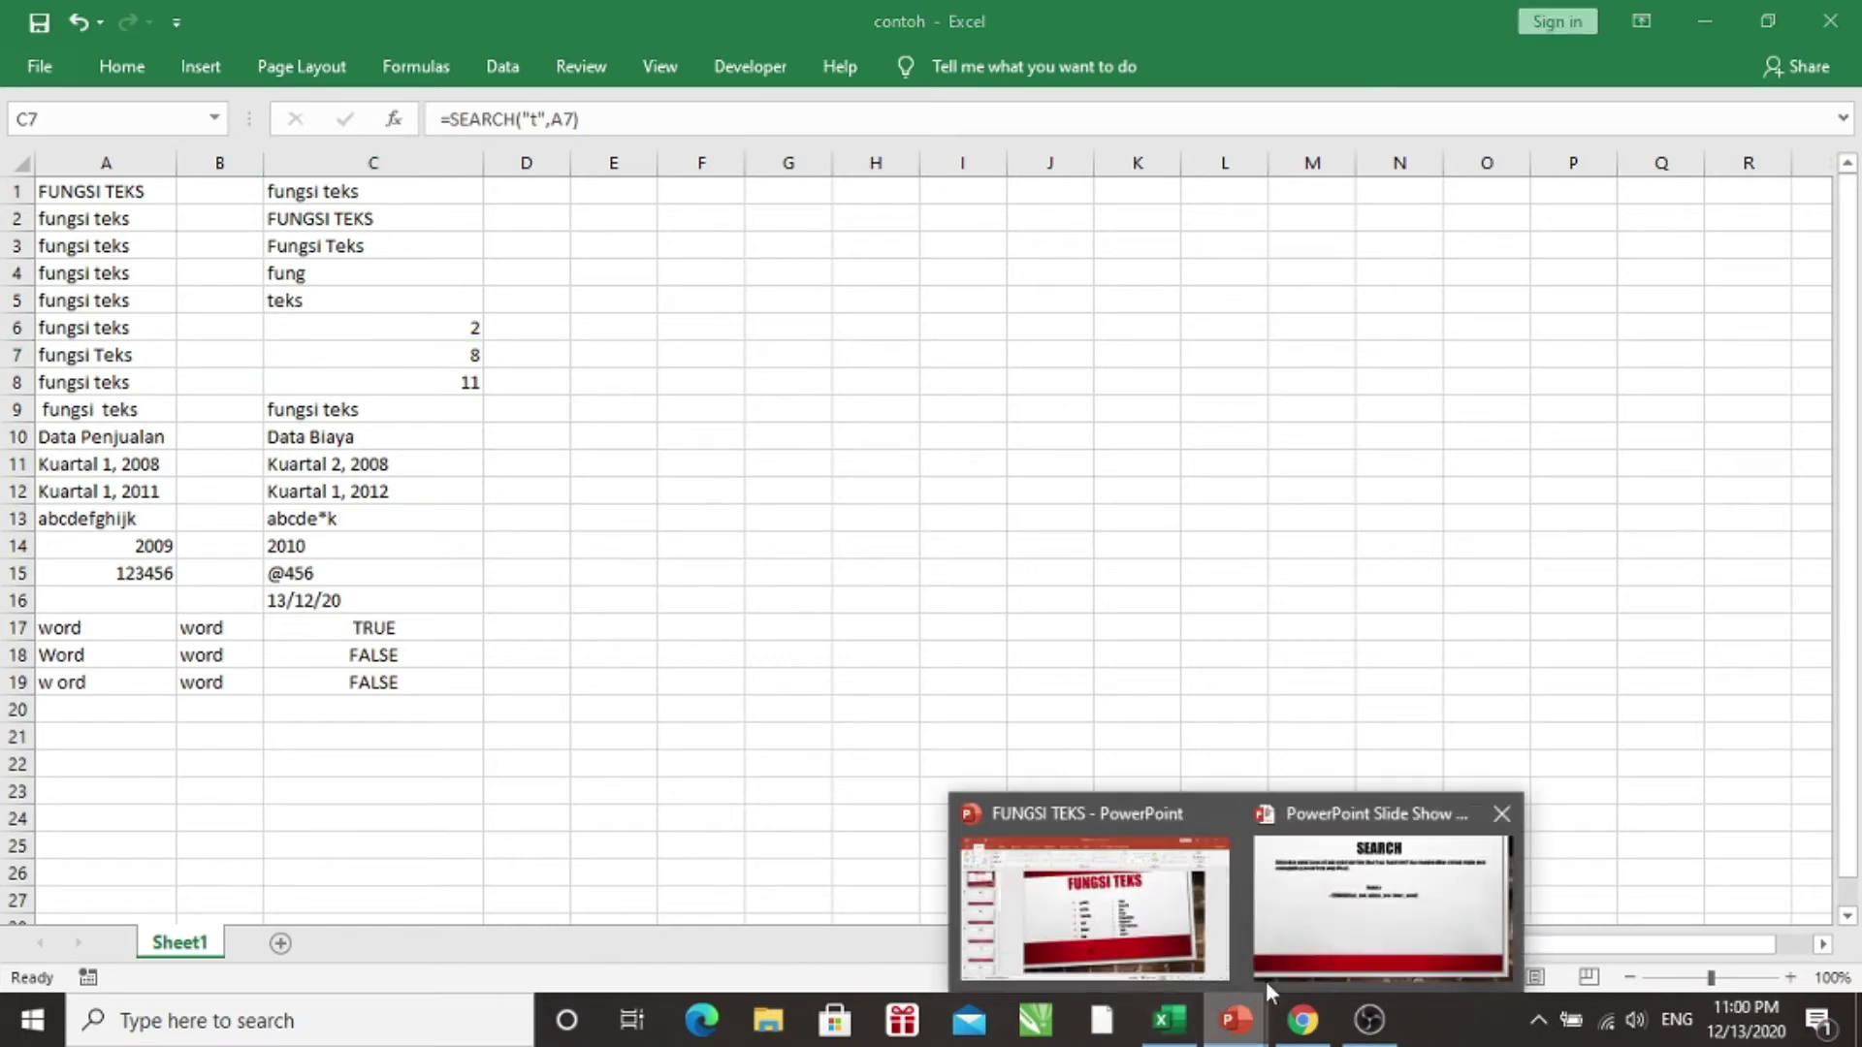
{"action": "left_click", "coordinate": [1265, 980]}
{"action": "key", "text": "Right"}
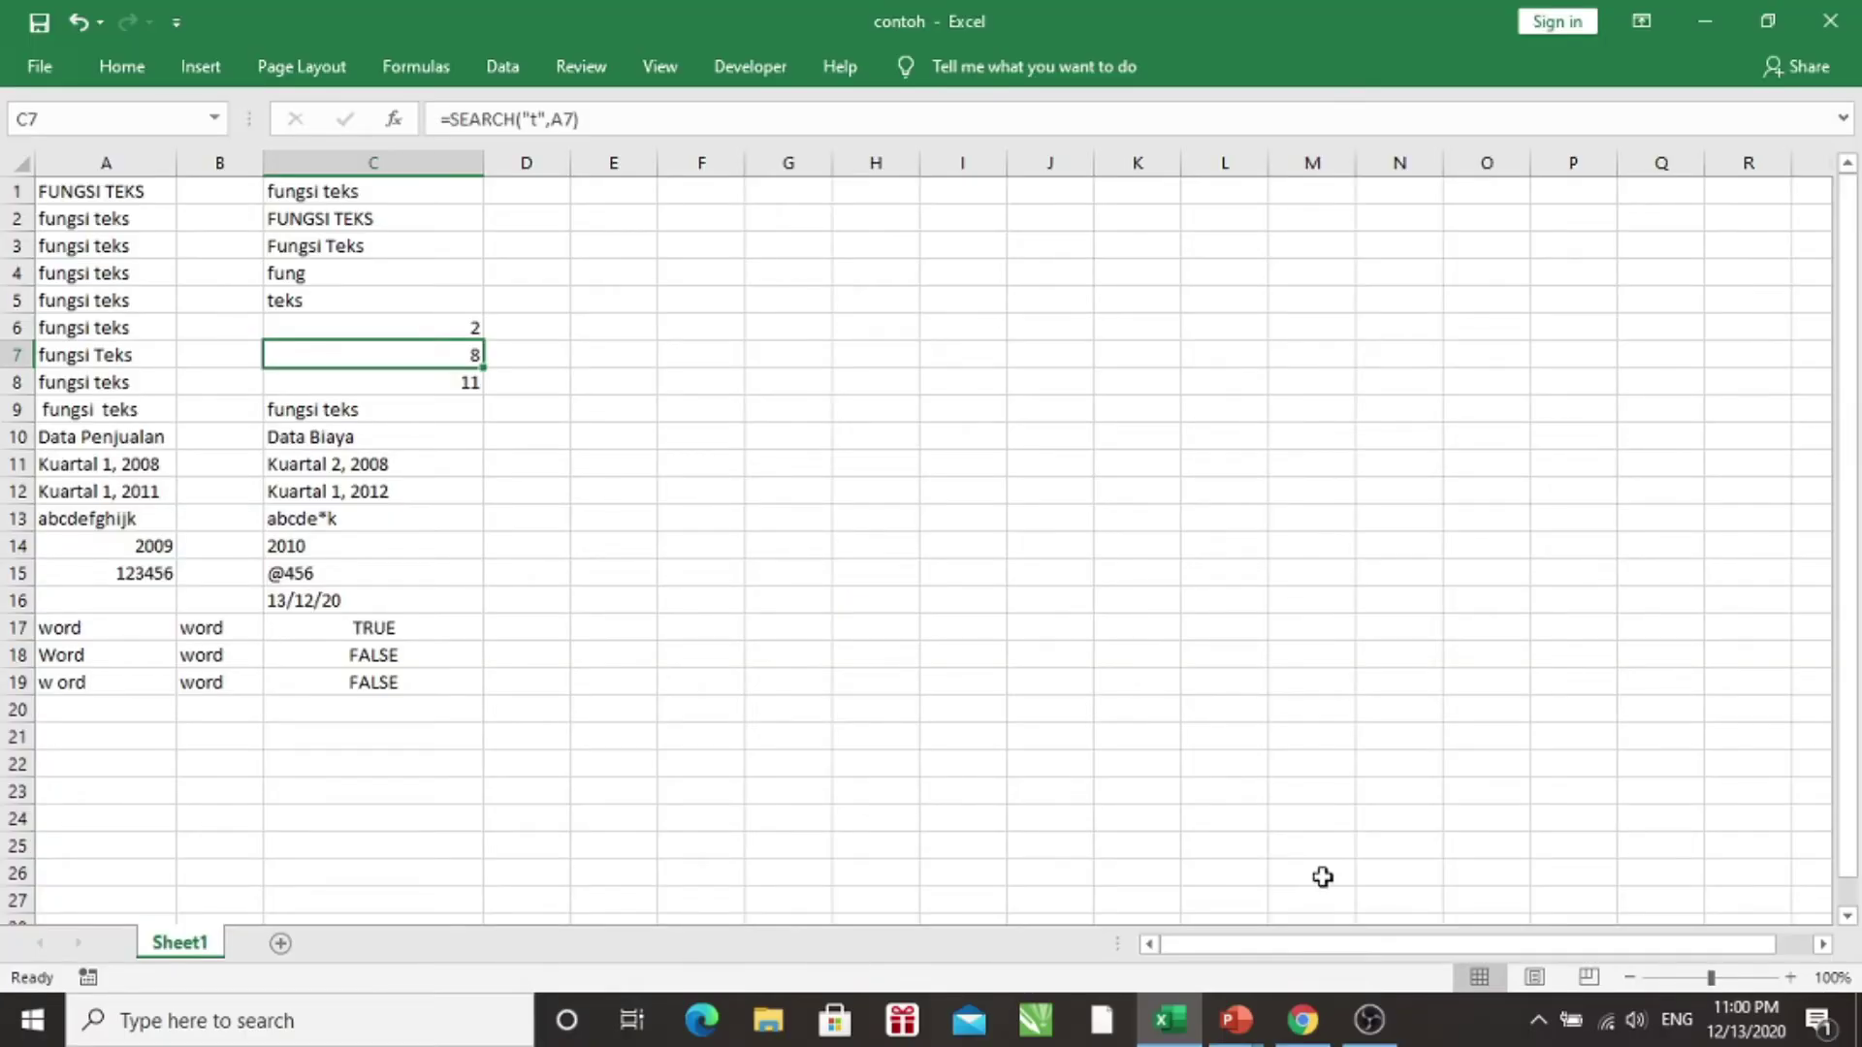
- Back in the Excel sheet, examine the source text in cell A8 and the LEN formula in cell C8
{"action": "key", "text": "Left"}
{"action": "key", "text": "Left"}
{"action": "key", "text": "Right"}
{"action": "key", "text": "Right"}
{"action": "key", "text": "Right"}
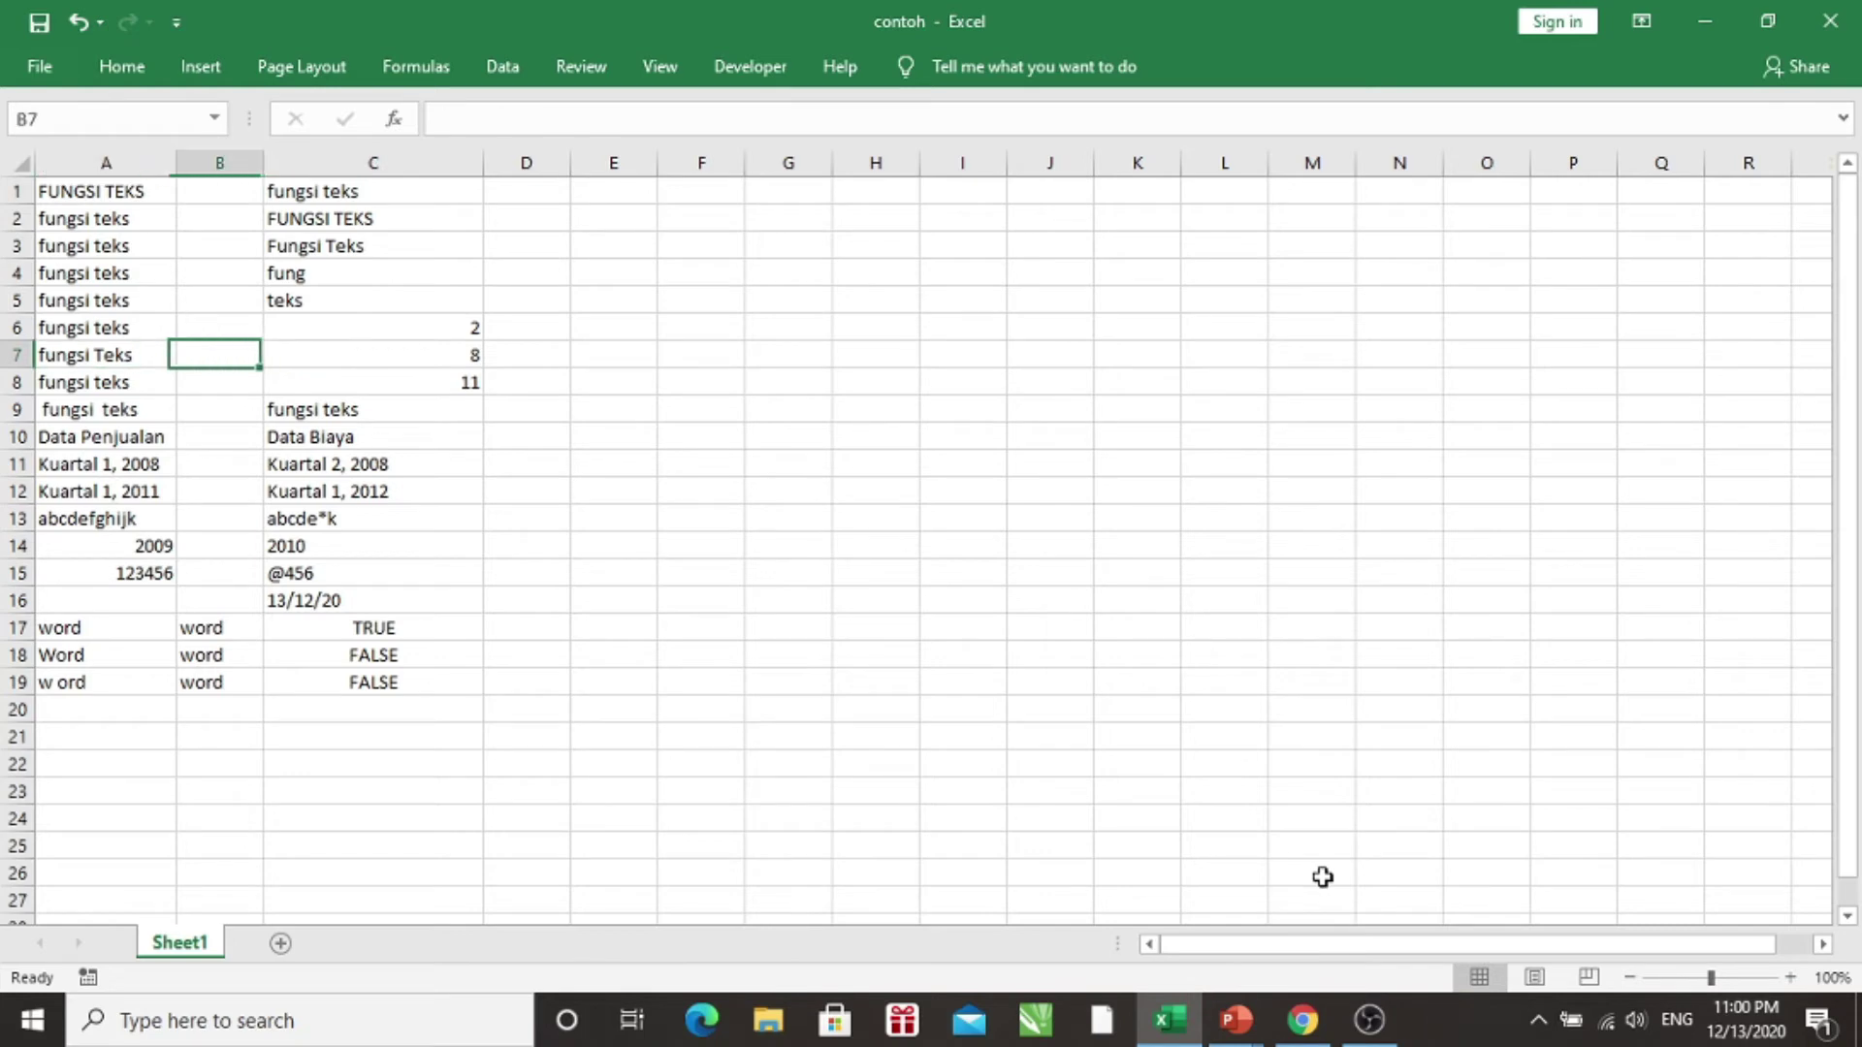
{"action": "key", "text": "Left"}
{"action": "key", "text": "Down"}
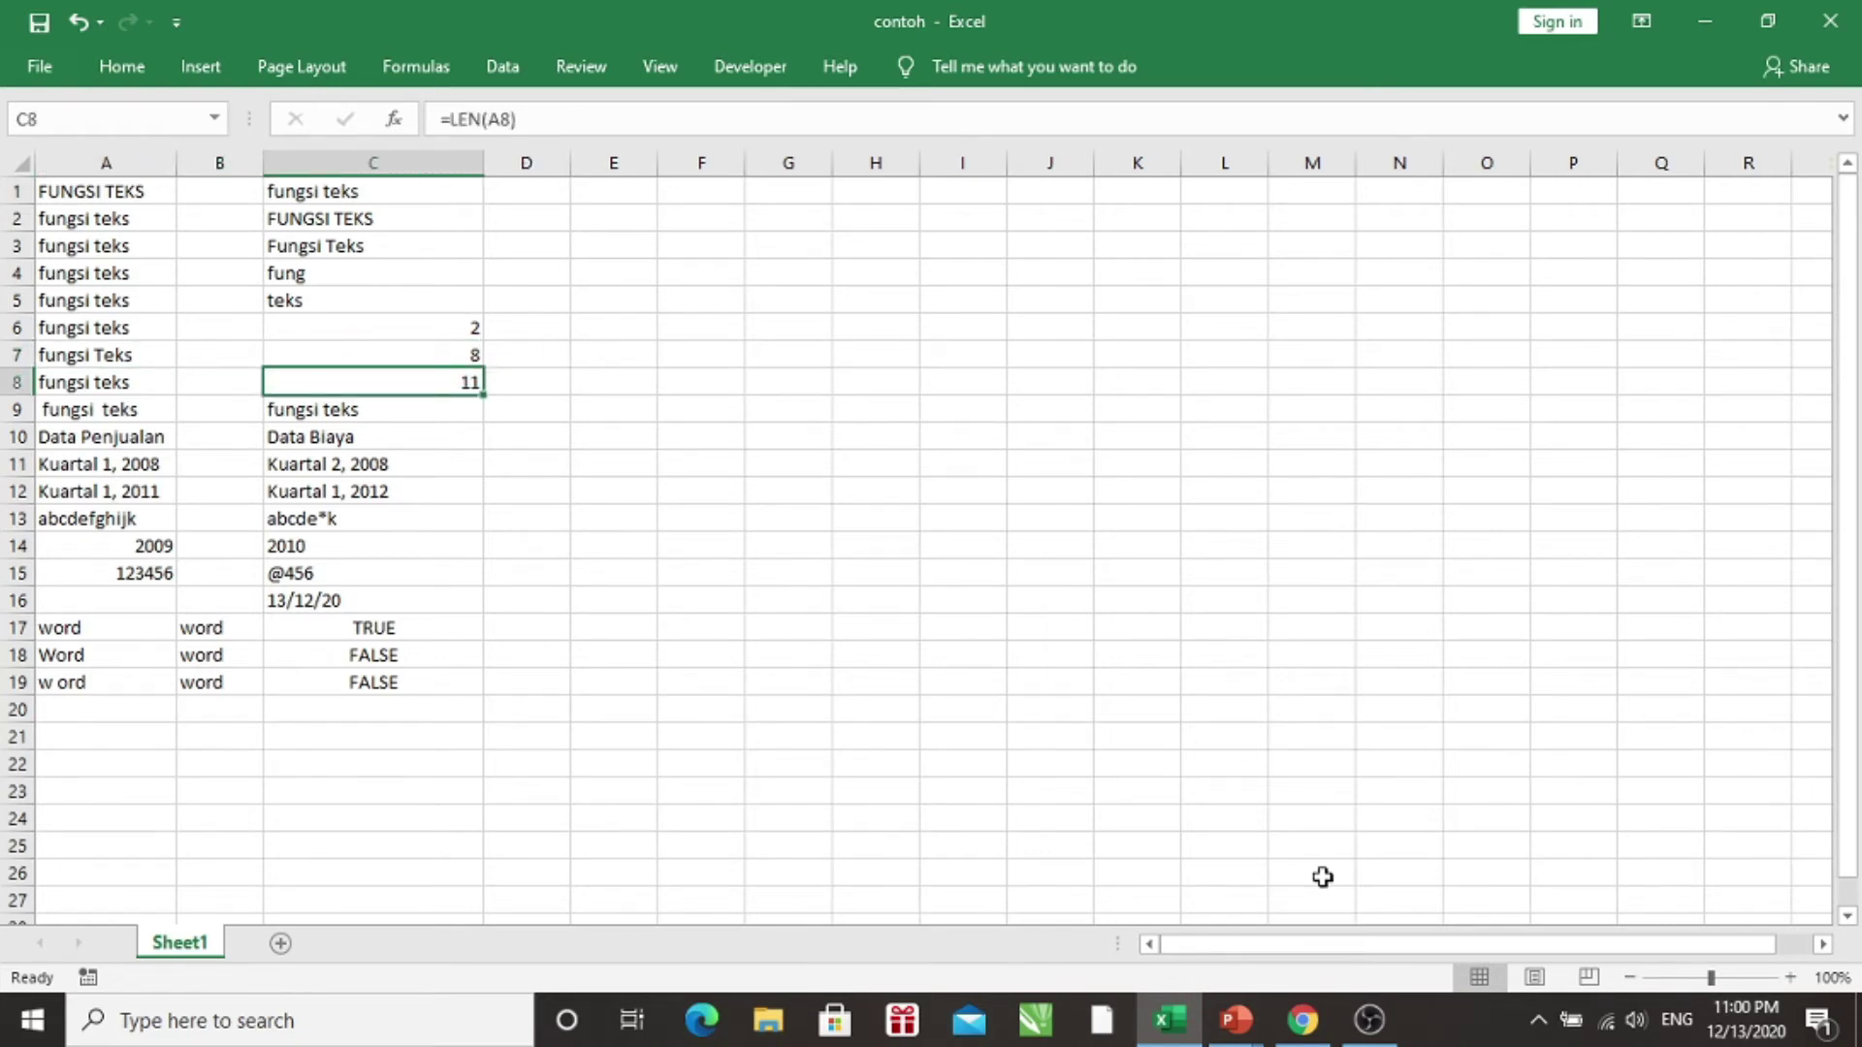
{"action": "key", "text": "Left"}
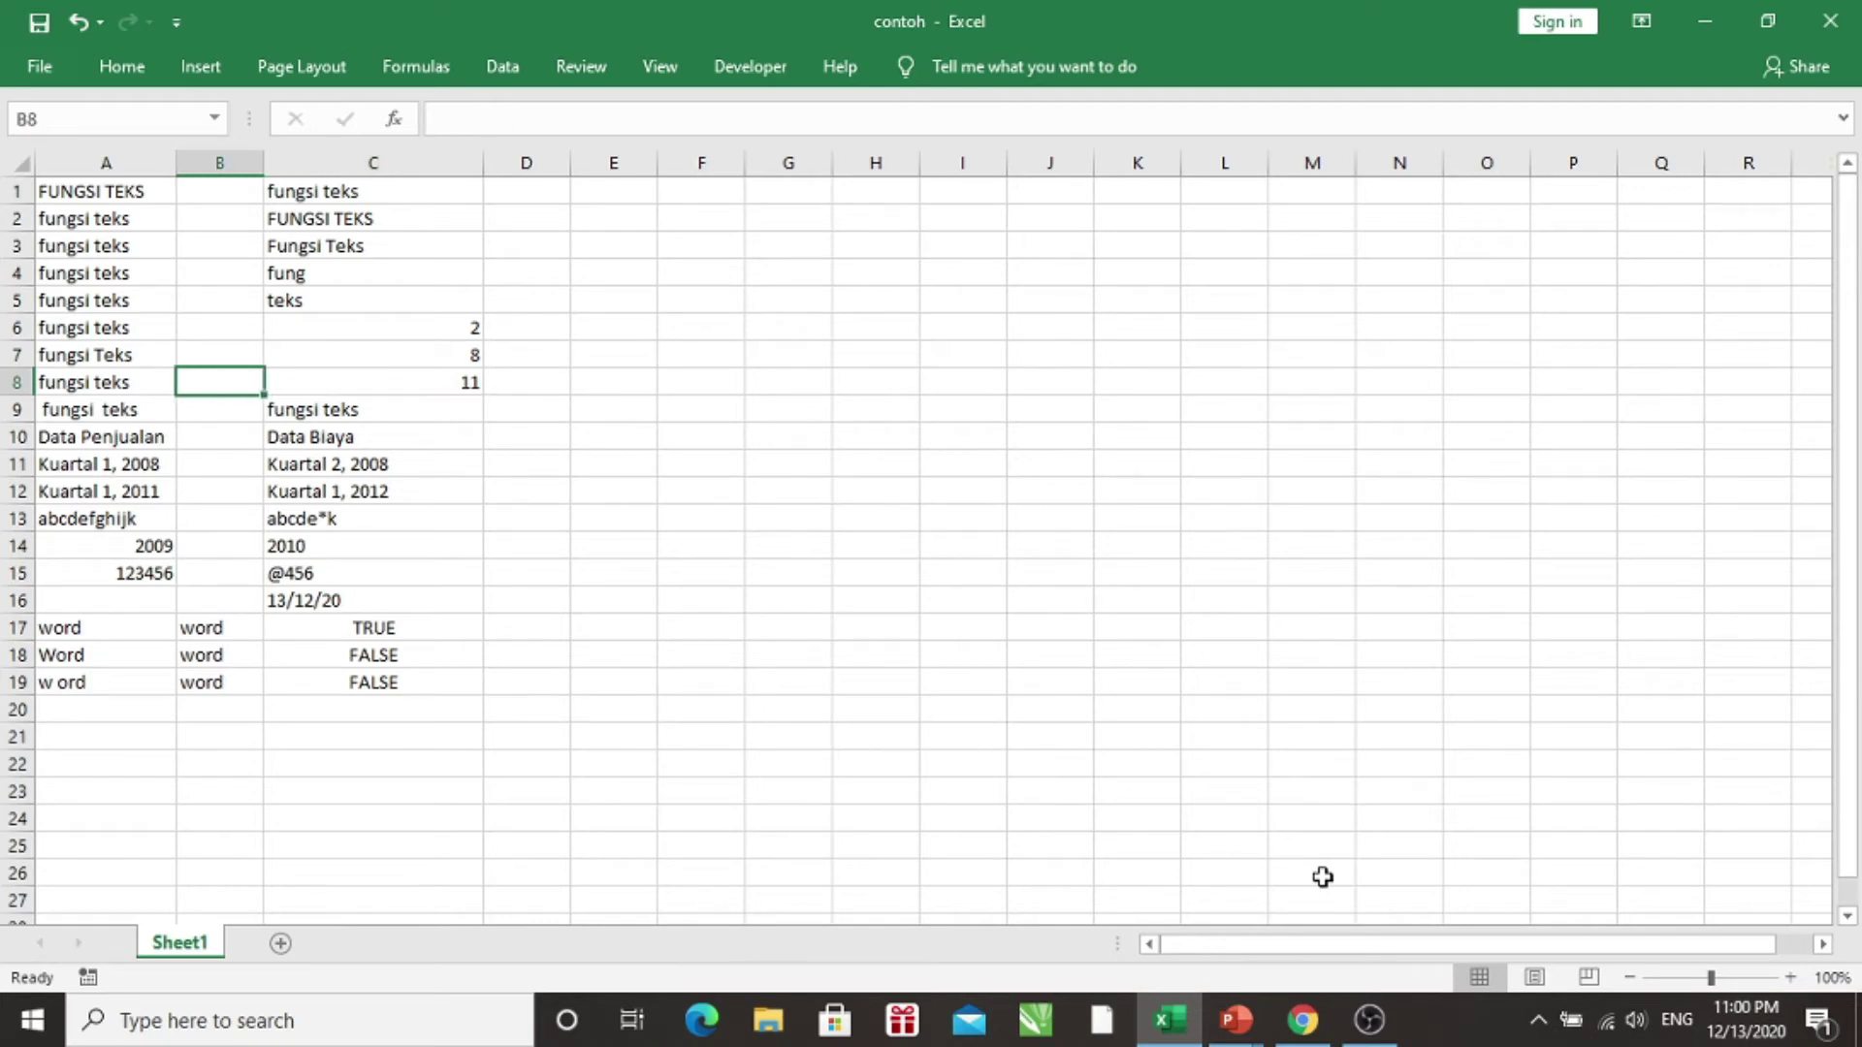
{"action": "key", "text": "Left"}
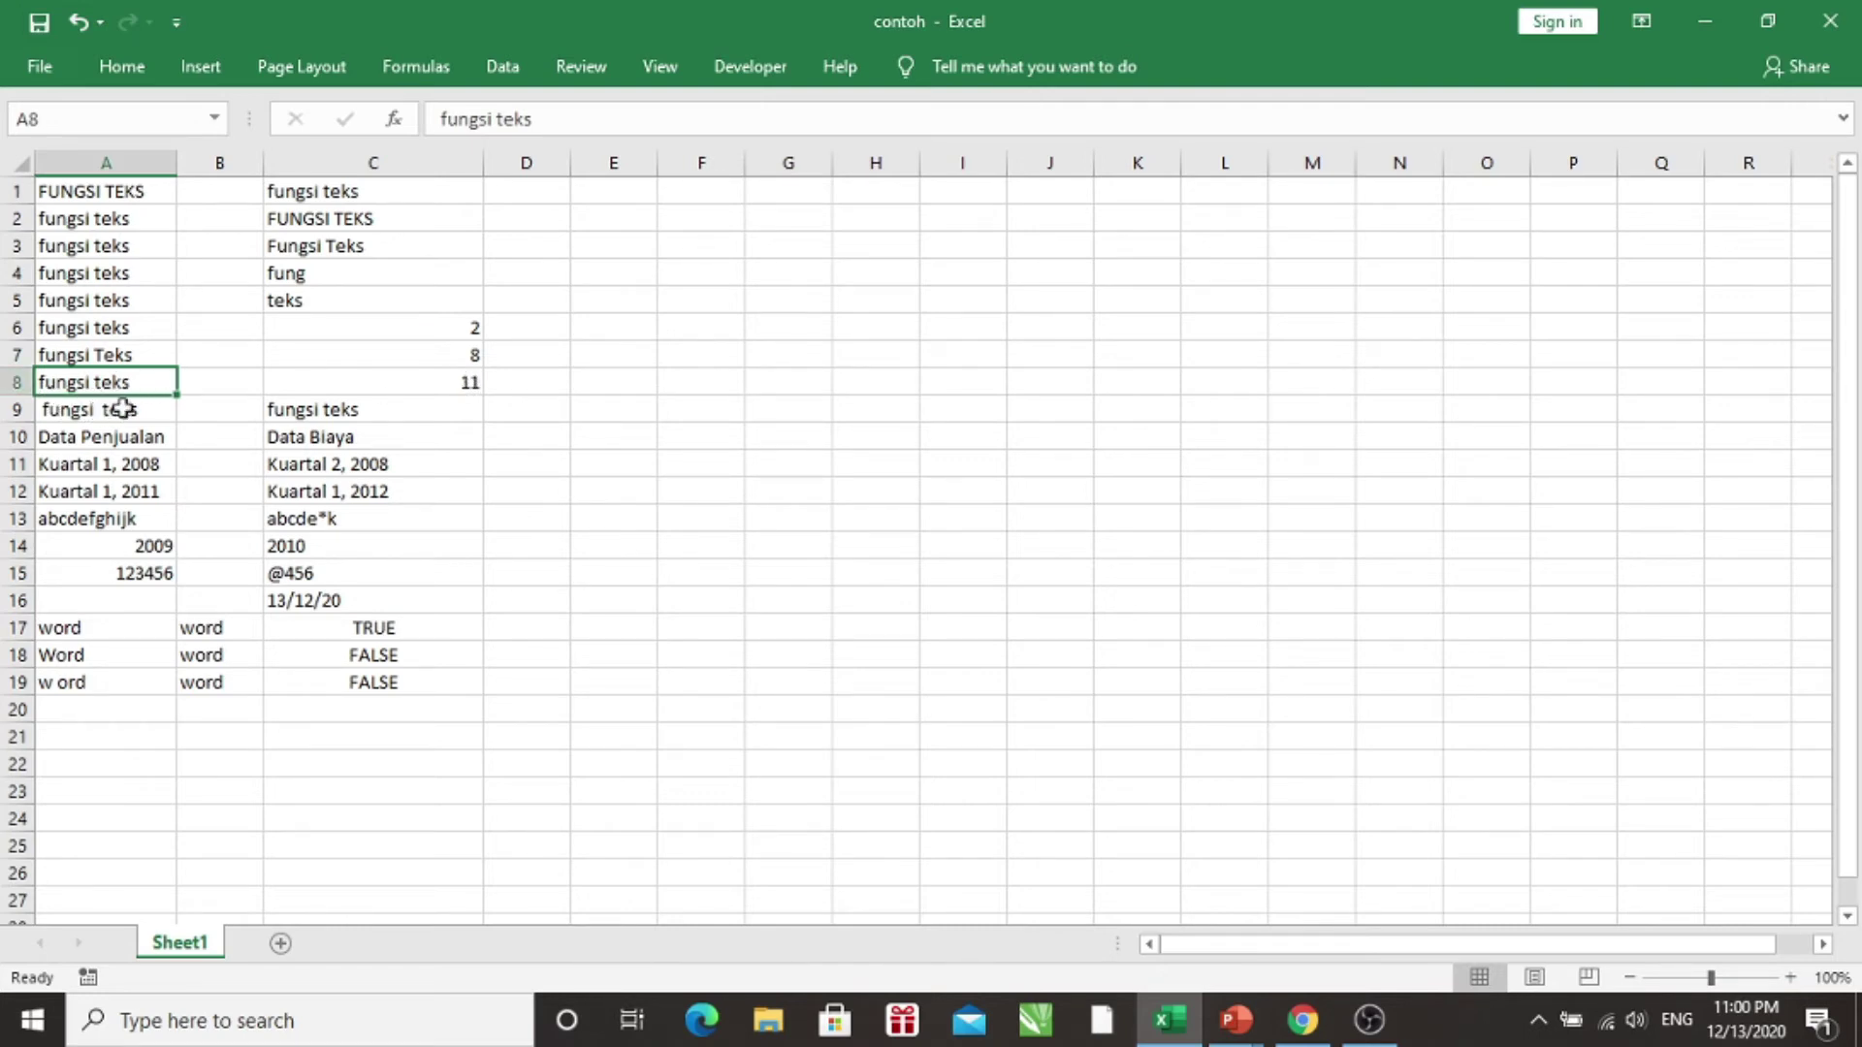
{"action": "left_click", "coordinate": [425, 387]}
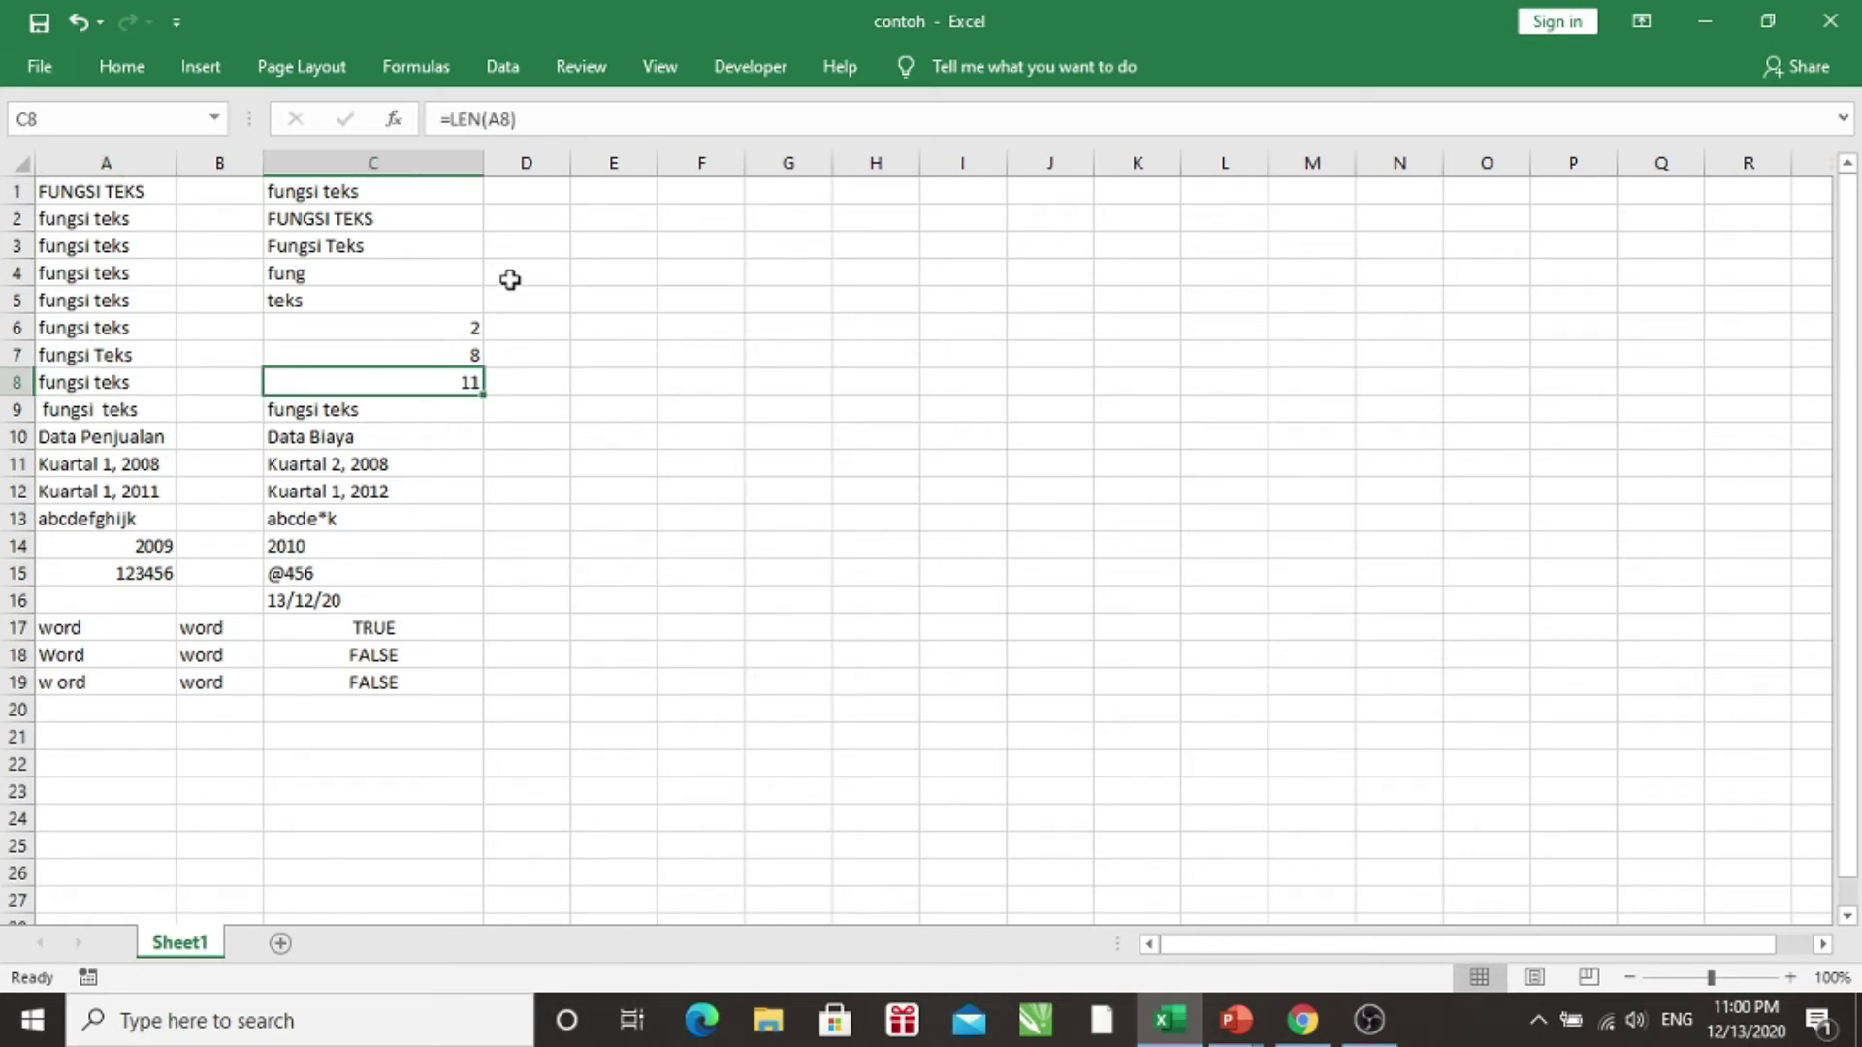
- Switch to the PowerPoint slide show and advance to the TRIM slide
{"action": "left_click", "coordinate": [1240, 994]}
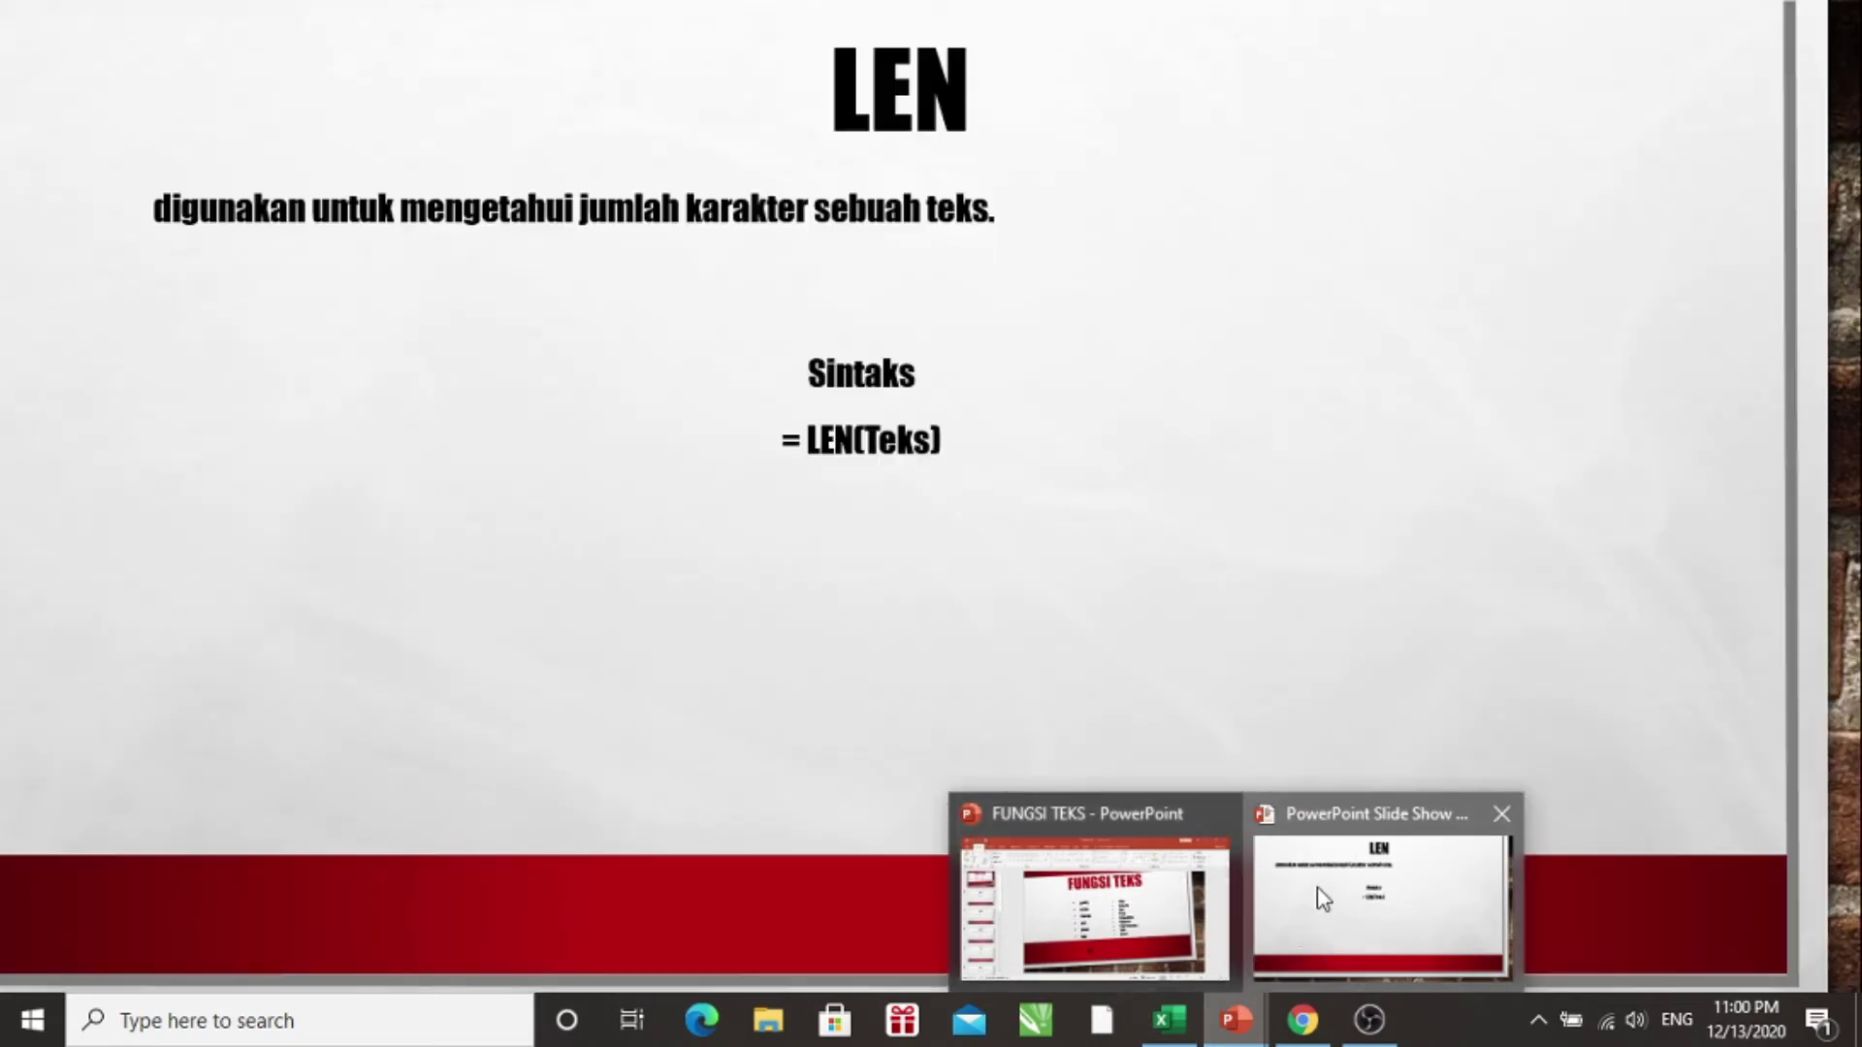
{"action": "left_click", "coordinate": [1317, 893]}
{"action": "key", "text": "Right"}
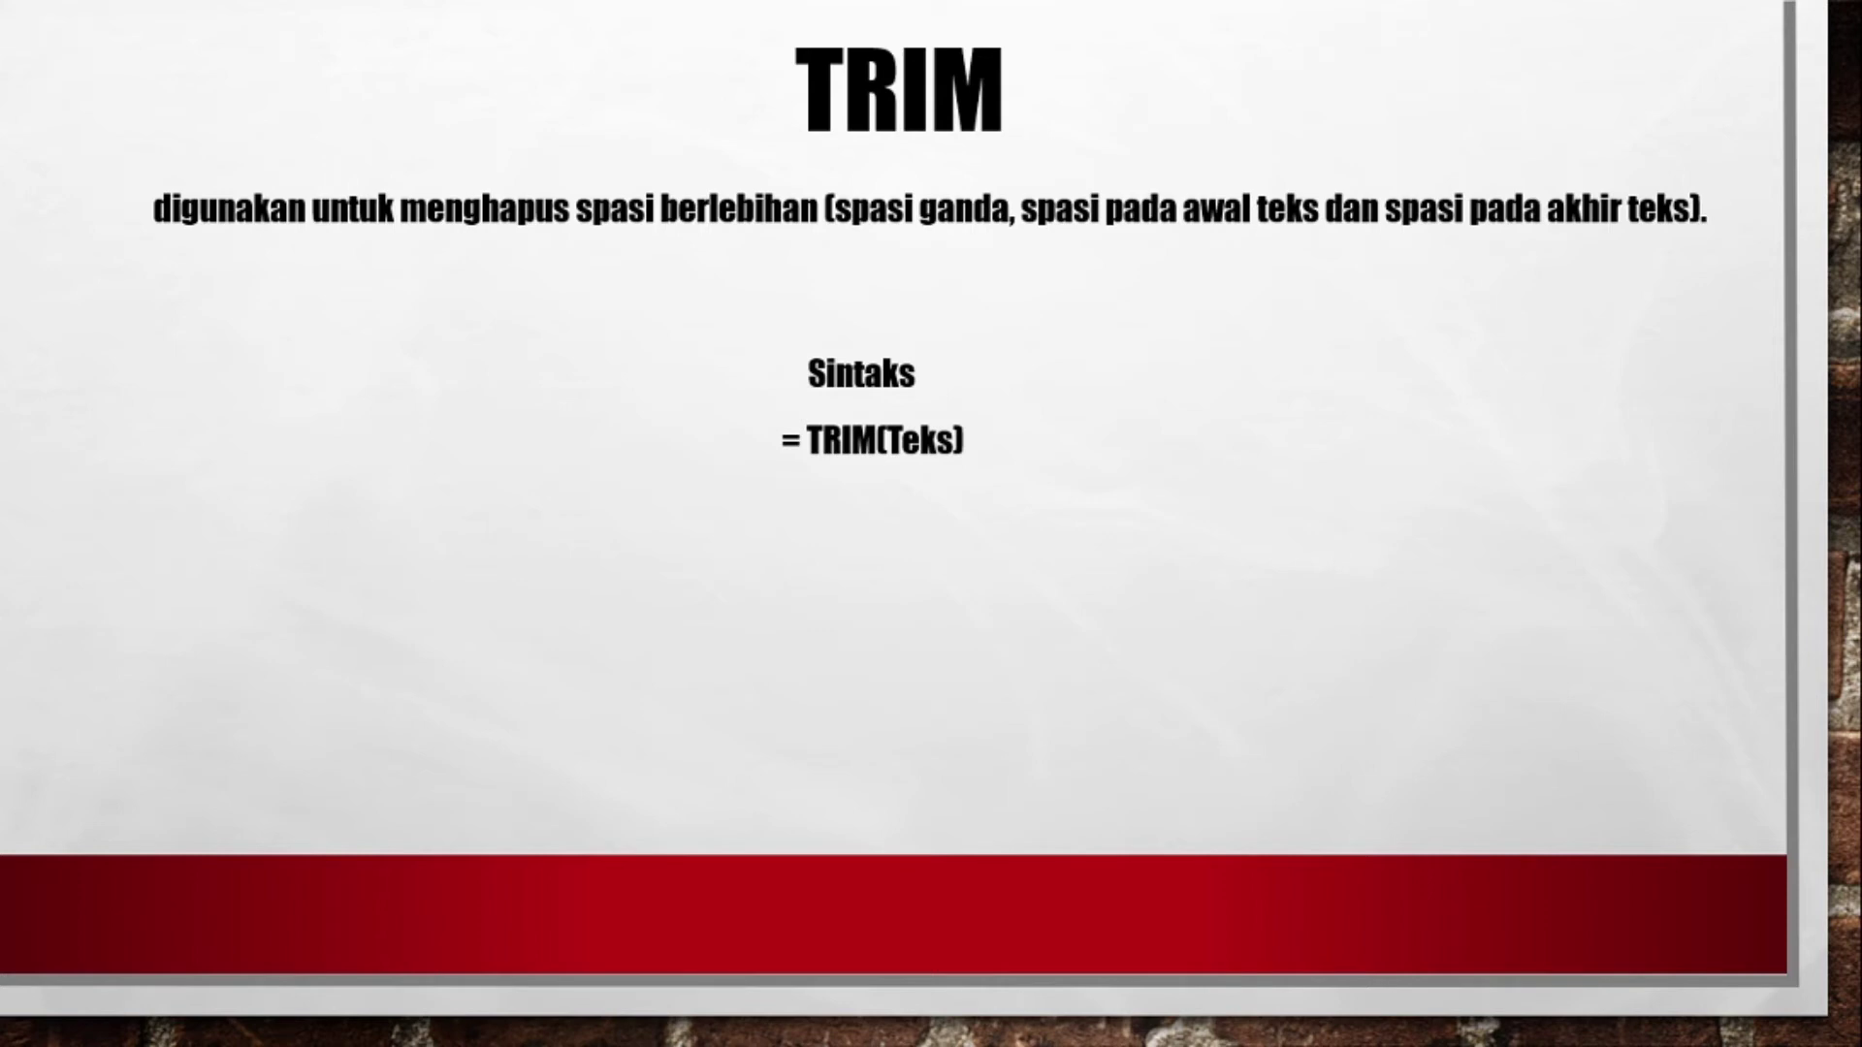
- Return to Excel and compare the text in cell A9 with the TRIM formula in cell C9
{"action": "key", "text": "alt+Tab"}
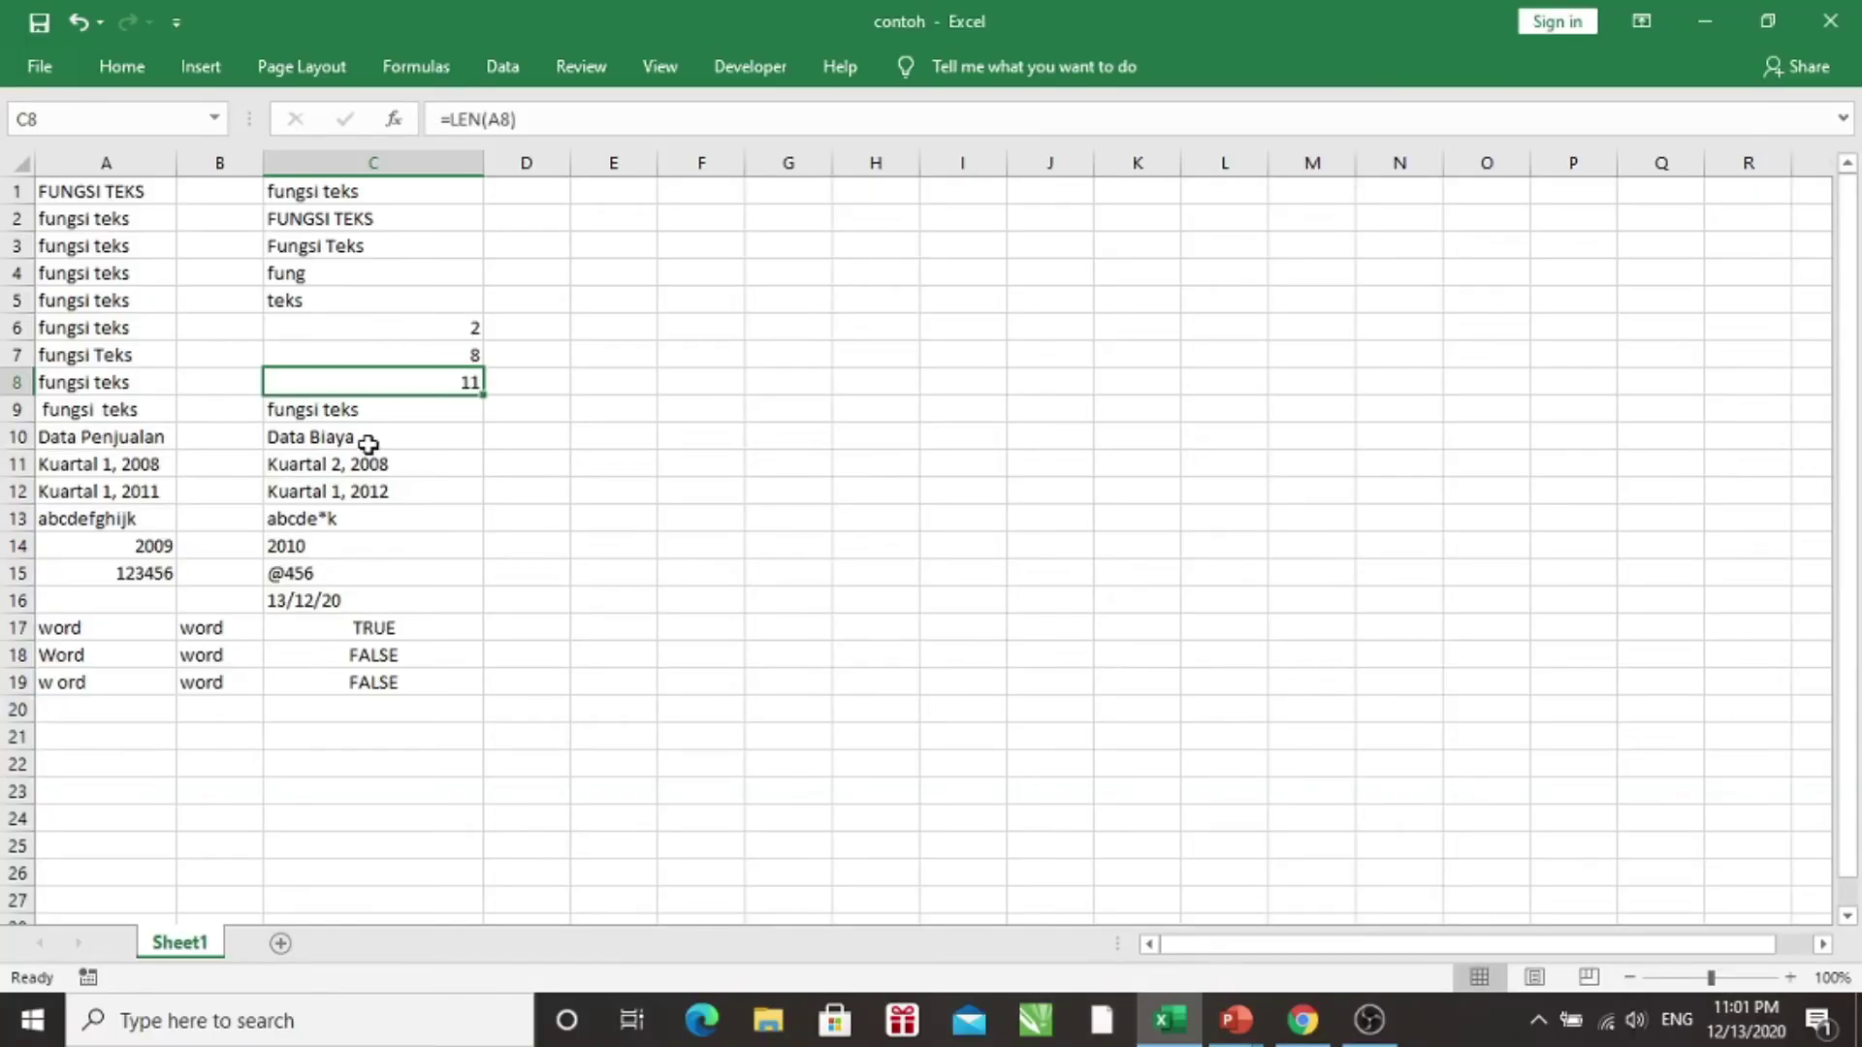
{"action": "left_click", "coordinate": [83, 409]}
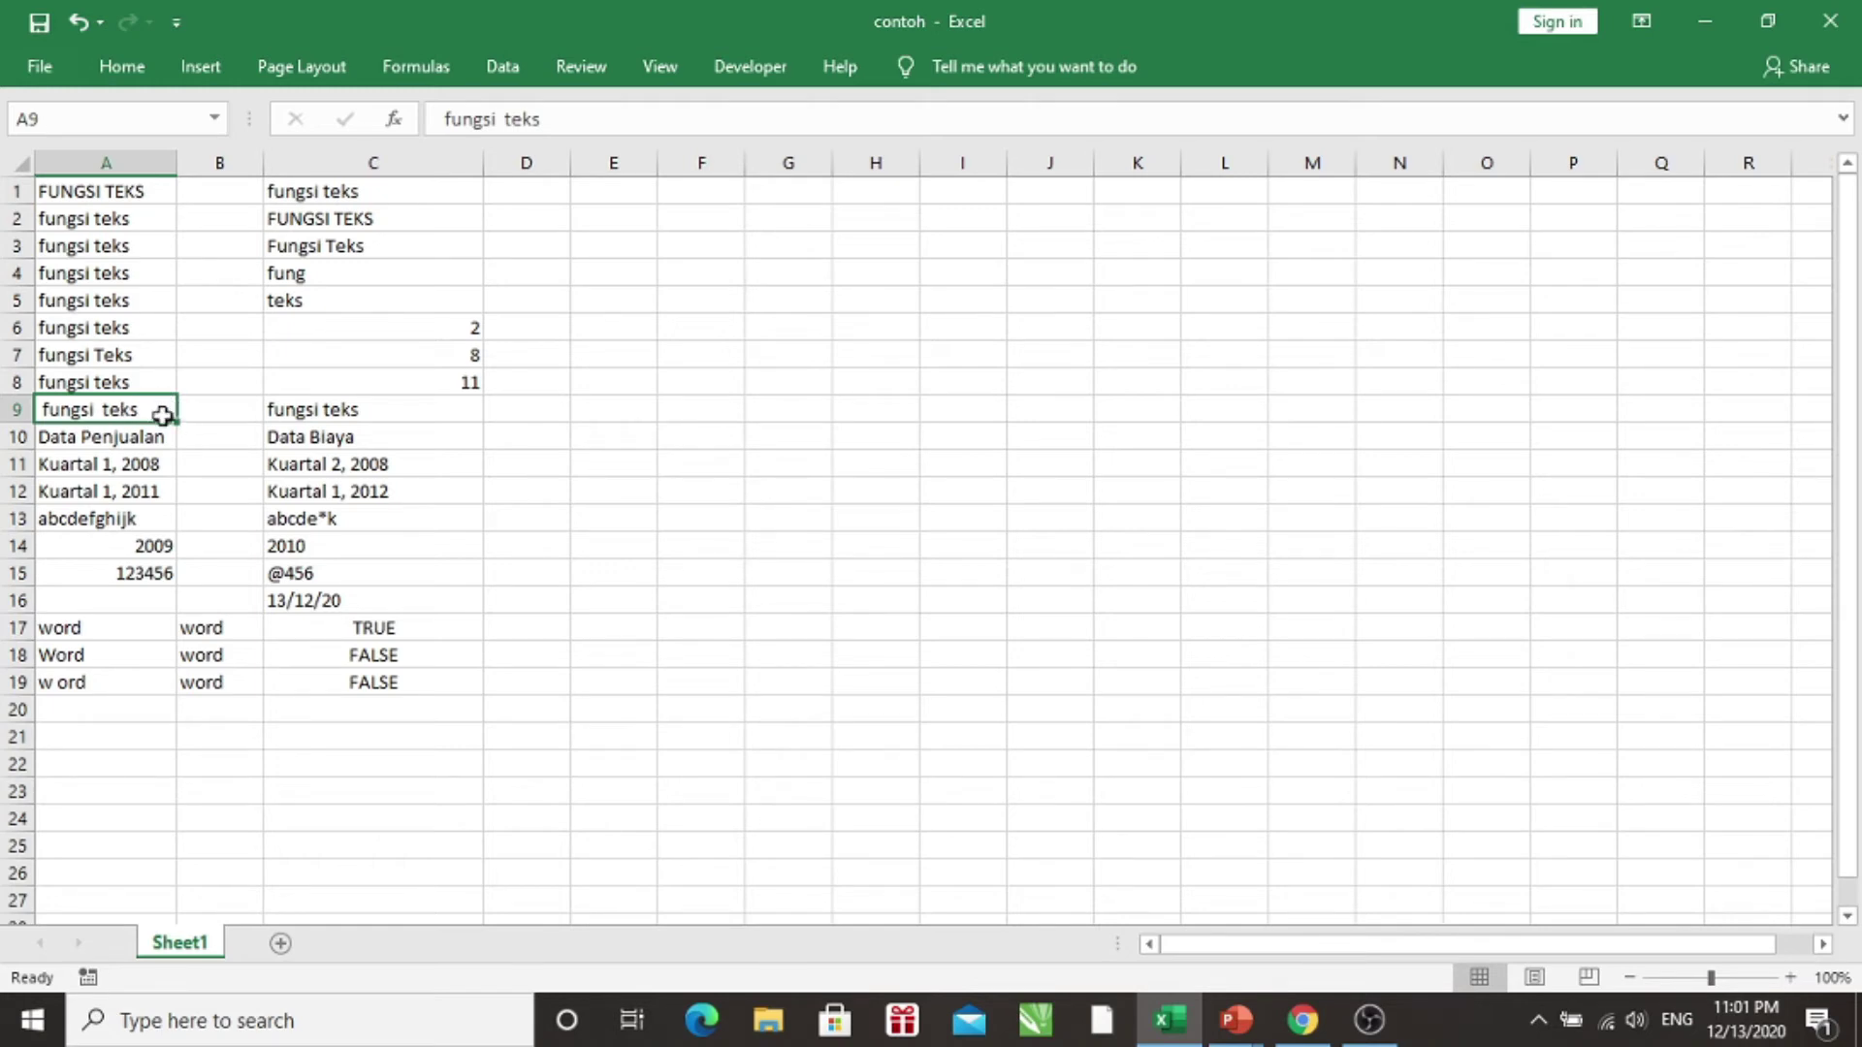
{"action": "left_click", "coordinate": [324, 410]}
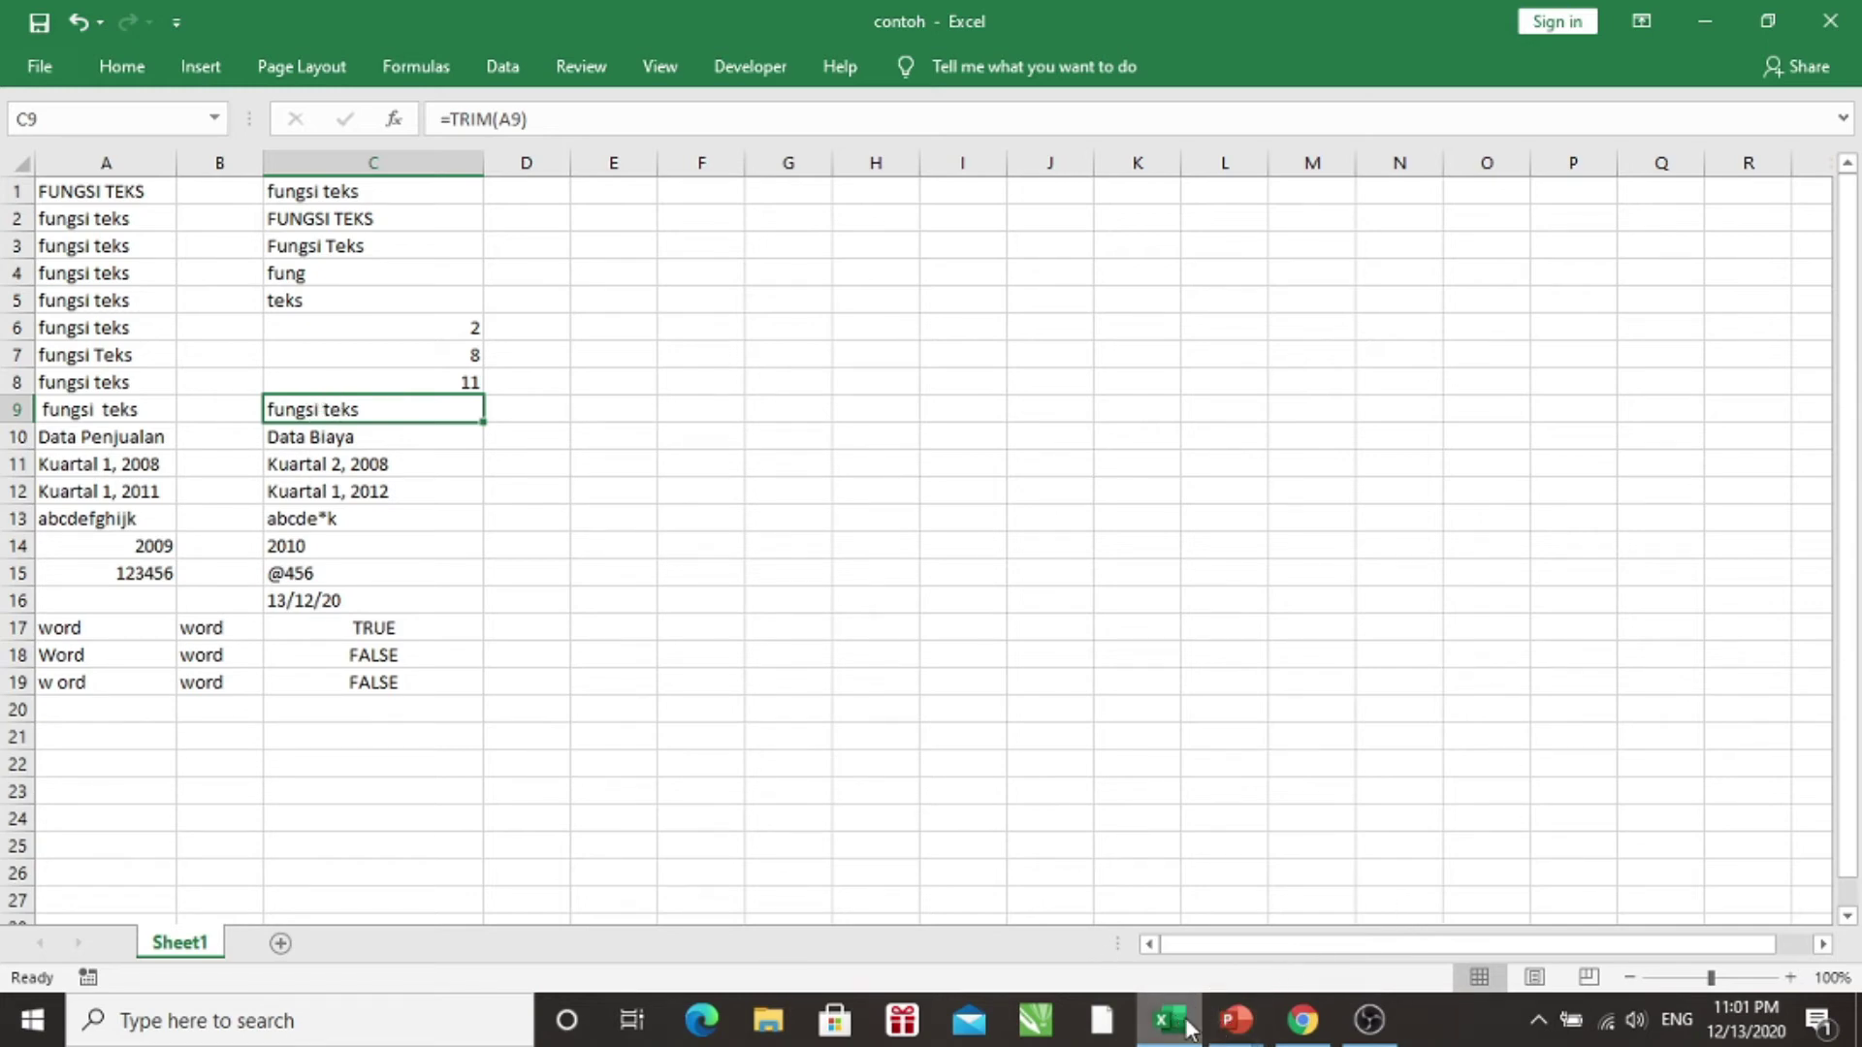
- Switch to the PowerPoint slide show and advance to the SUBSTITUTE slide
{"action": "mouse_move", "coordinate": [1235, 1018]}
{"action": "left_click", "coordinate": [1332, 928]}
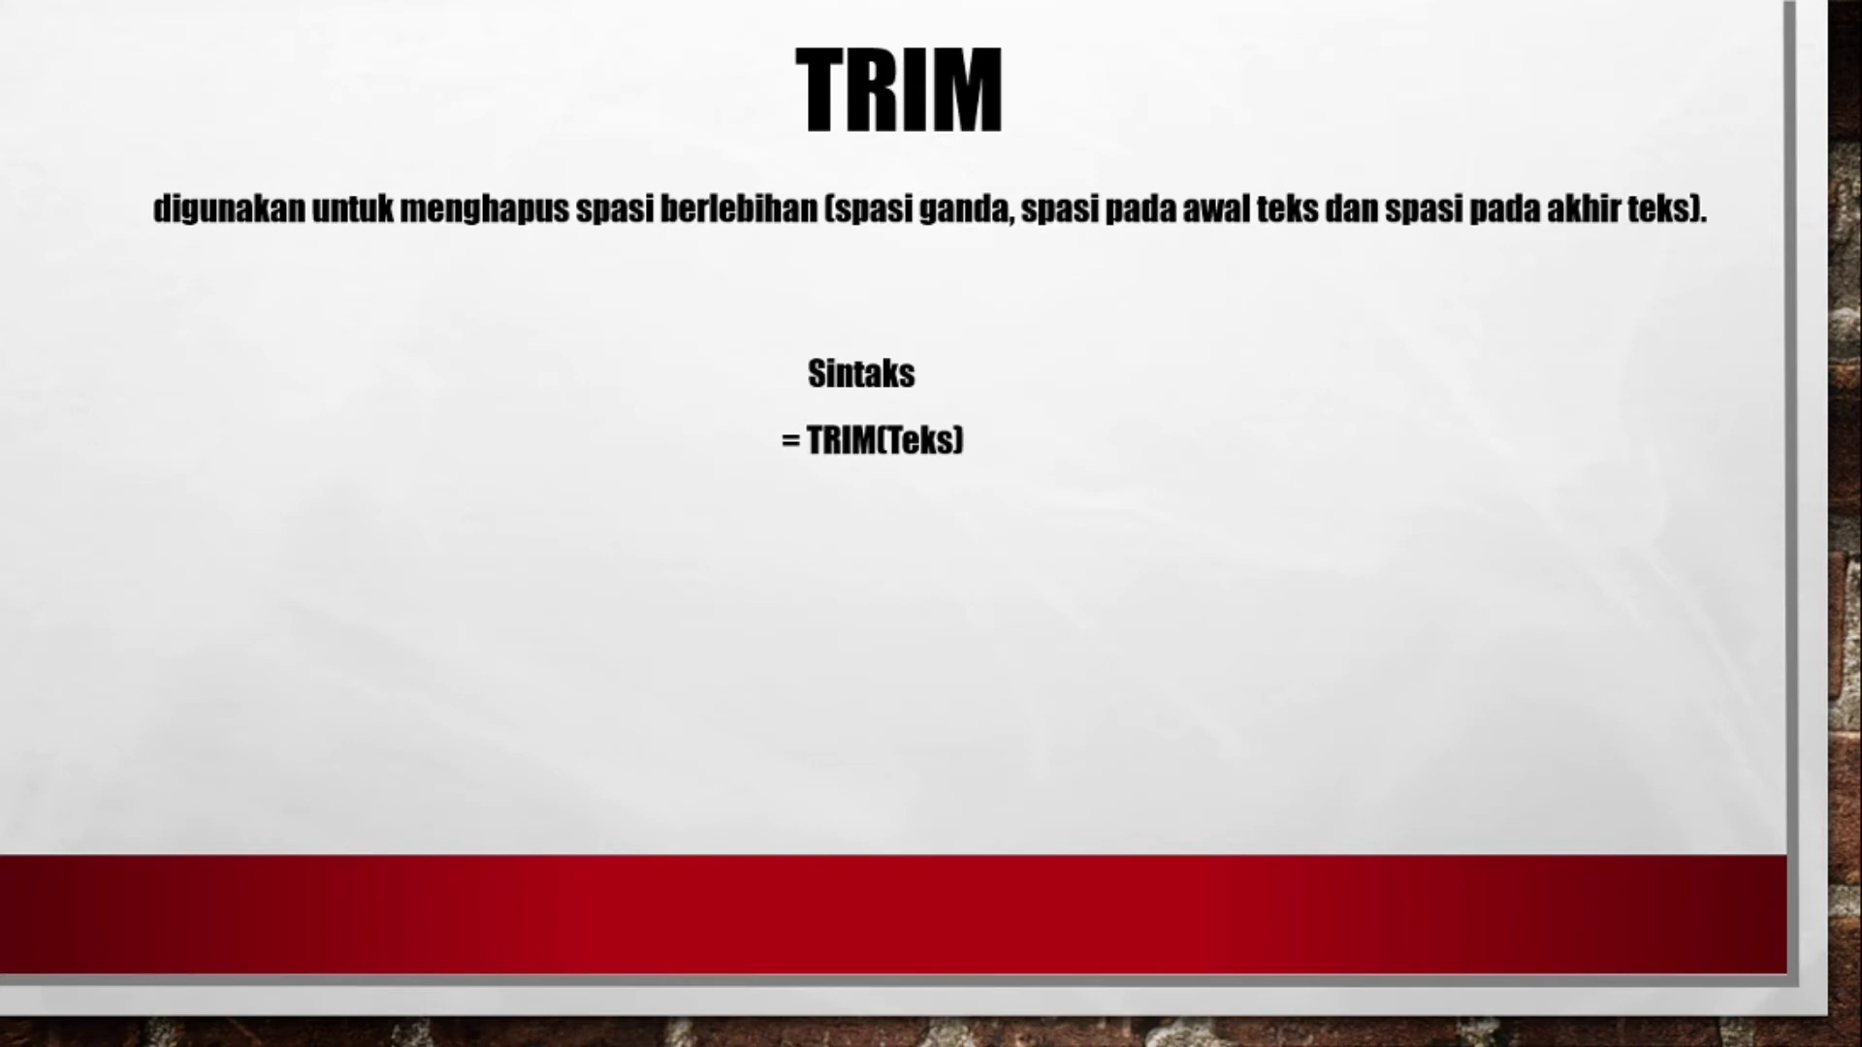
{"action": "key", "text": "Right"}
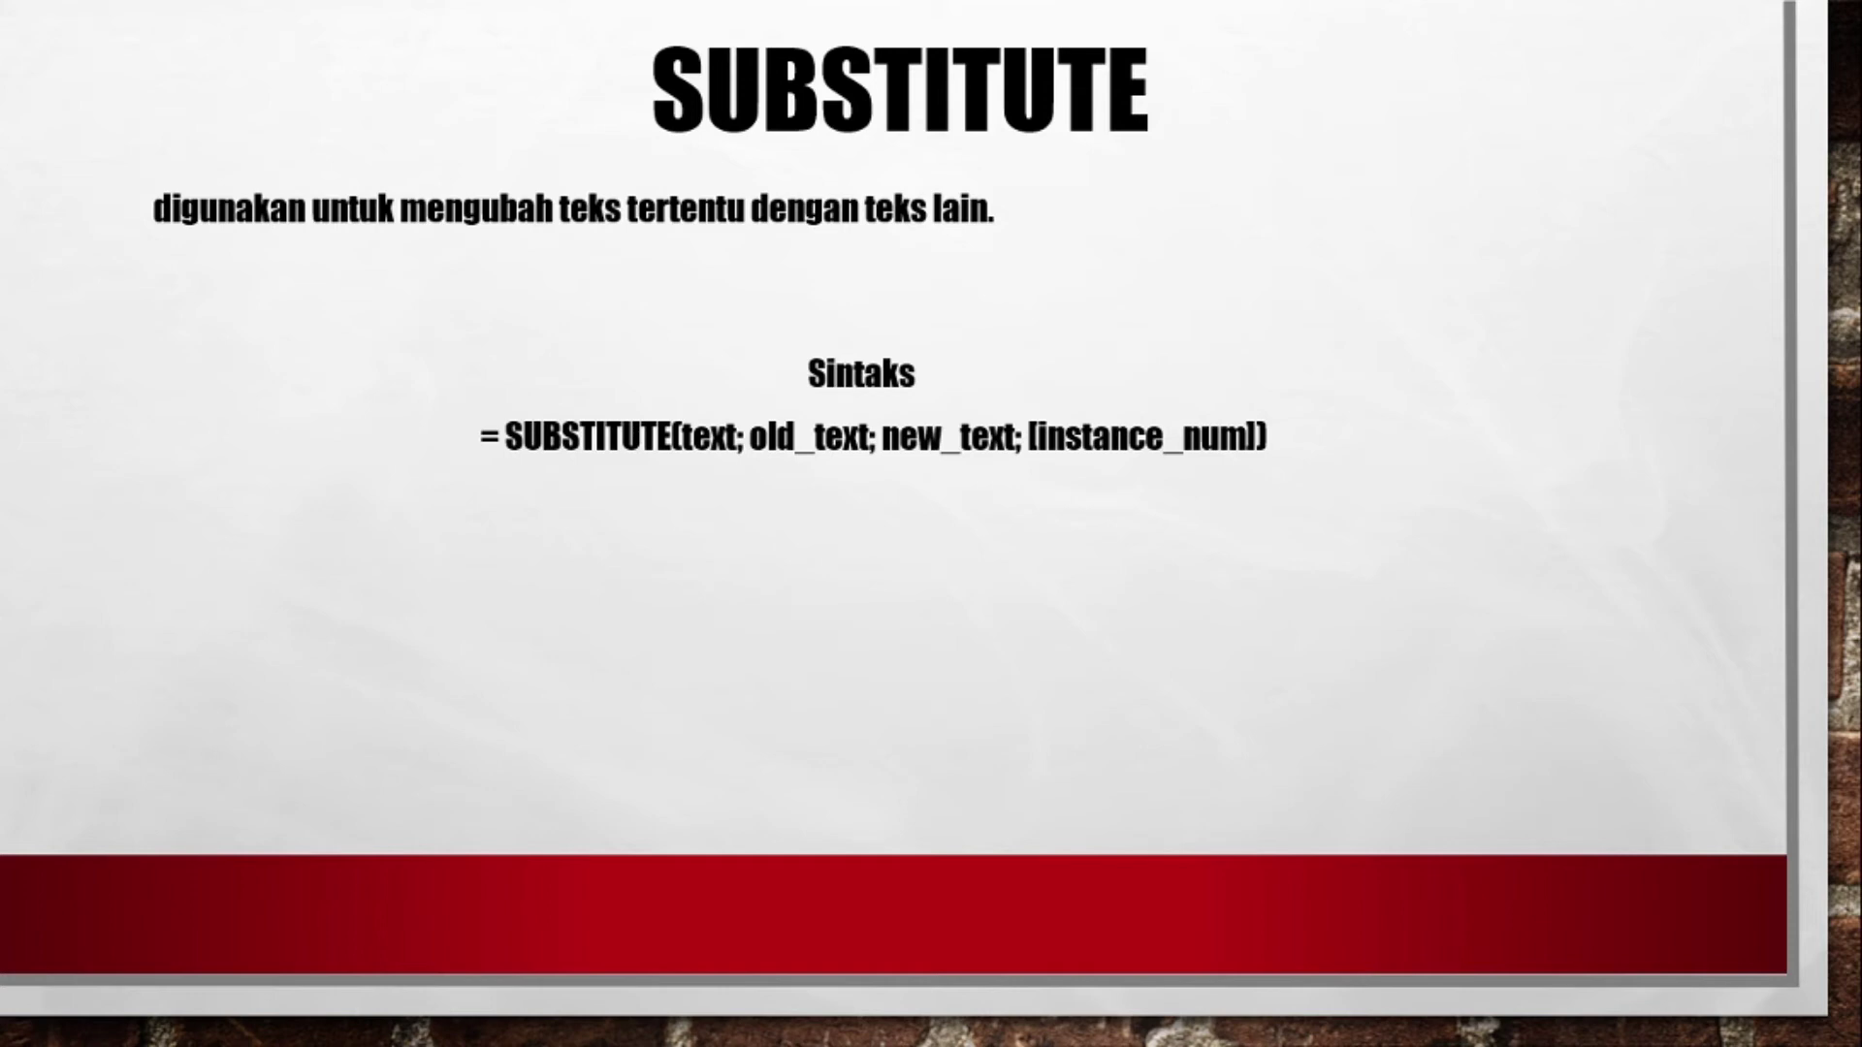
- Return to Excel and examine the source text in cell A10 and the SUBSTITUTE formula in cell C10
{"action": "key", "text": "alt+Tab"}
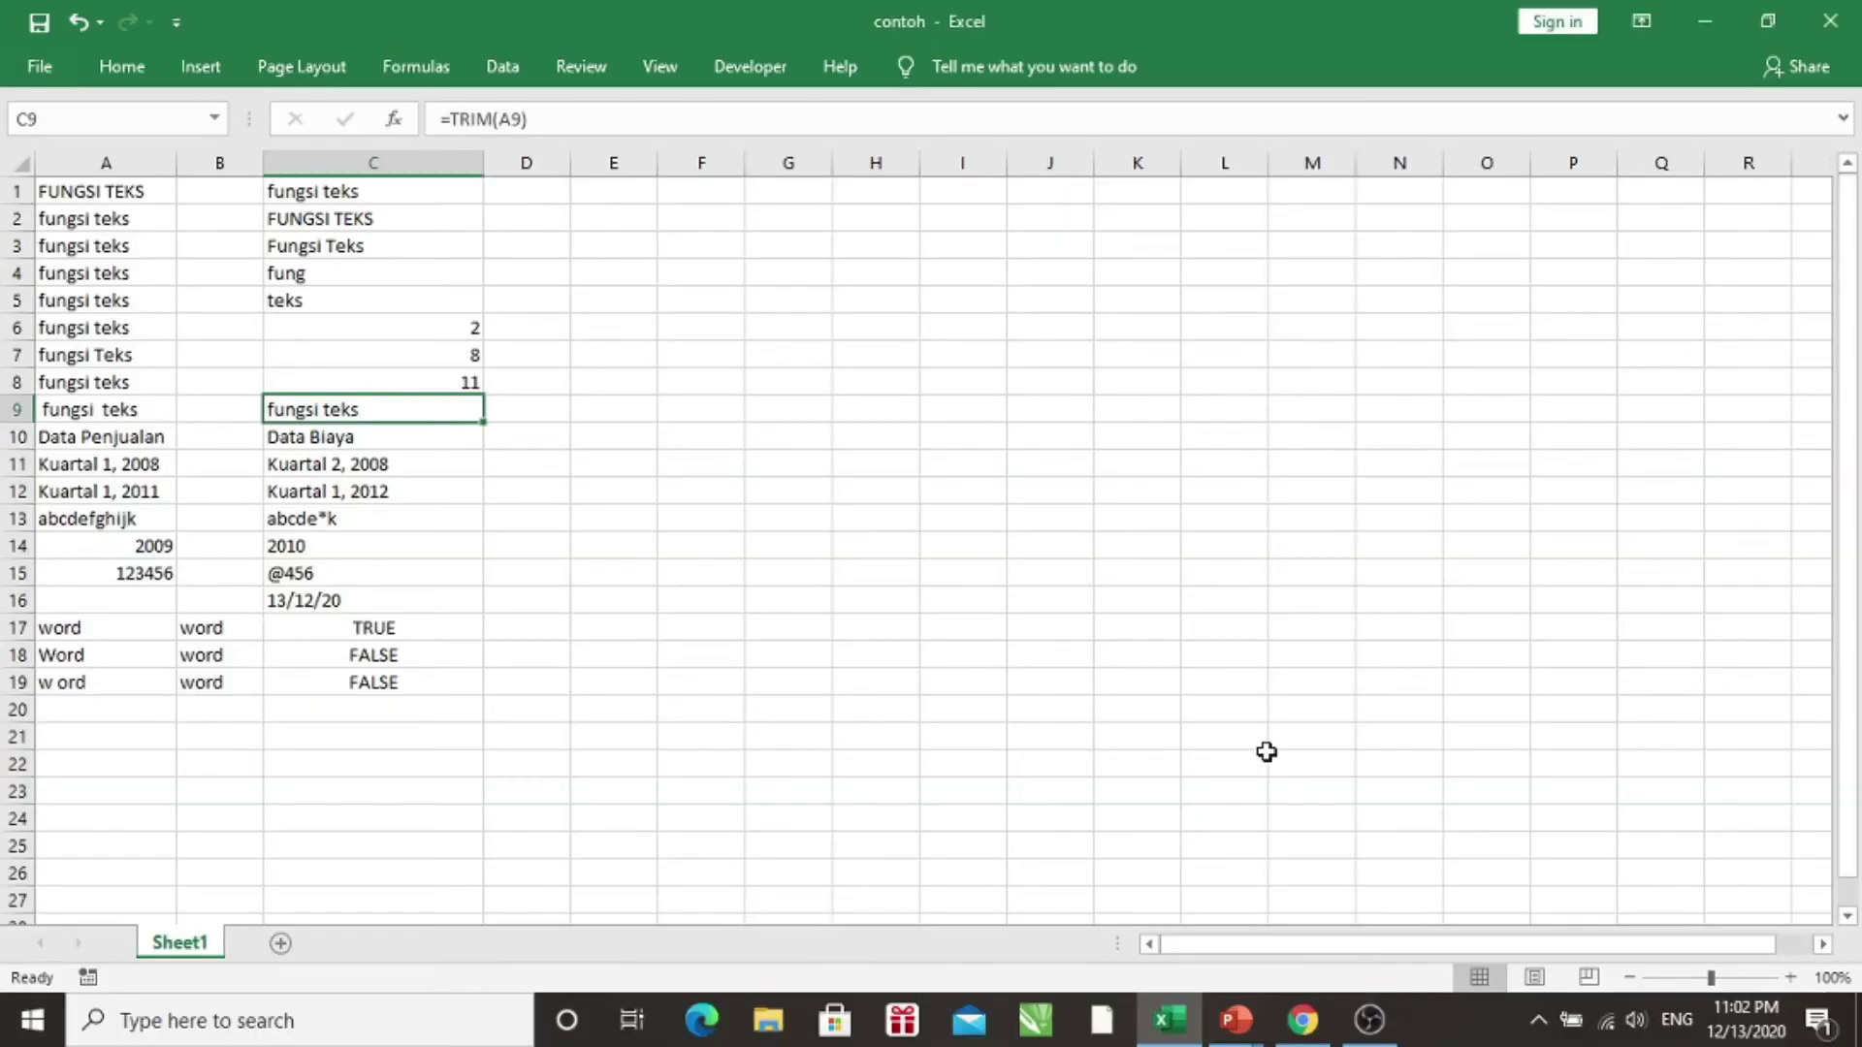
{"action": "key", "text": "Down"}
{"action": "key", "text": "Left"}
{"action": "key", "text": "Left"}
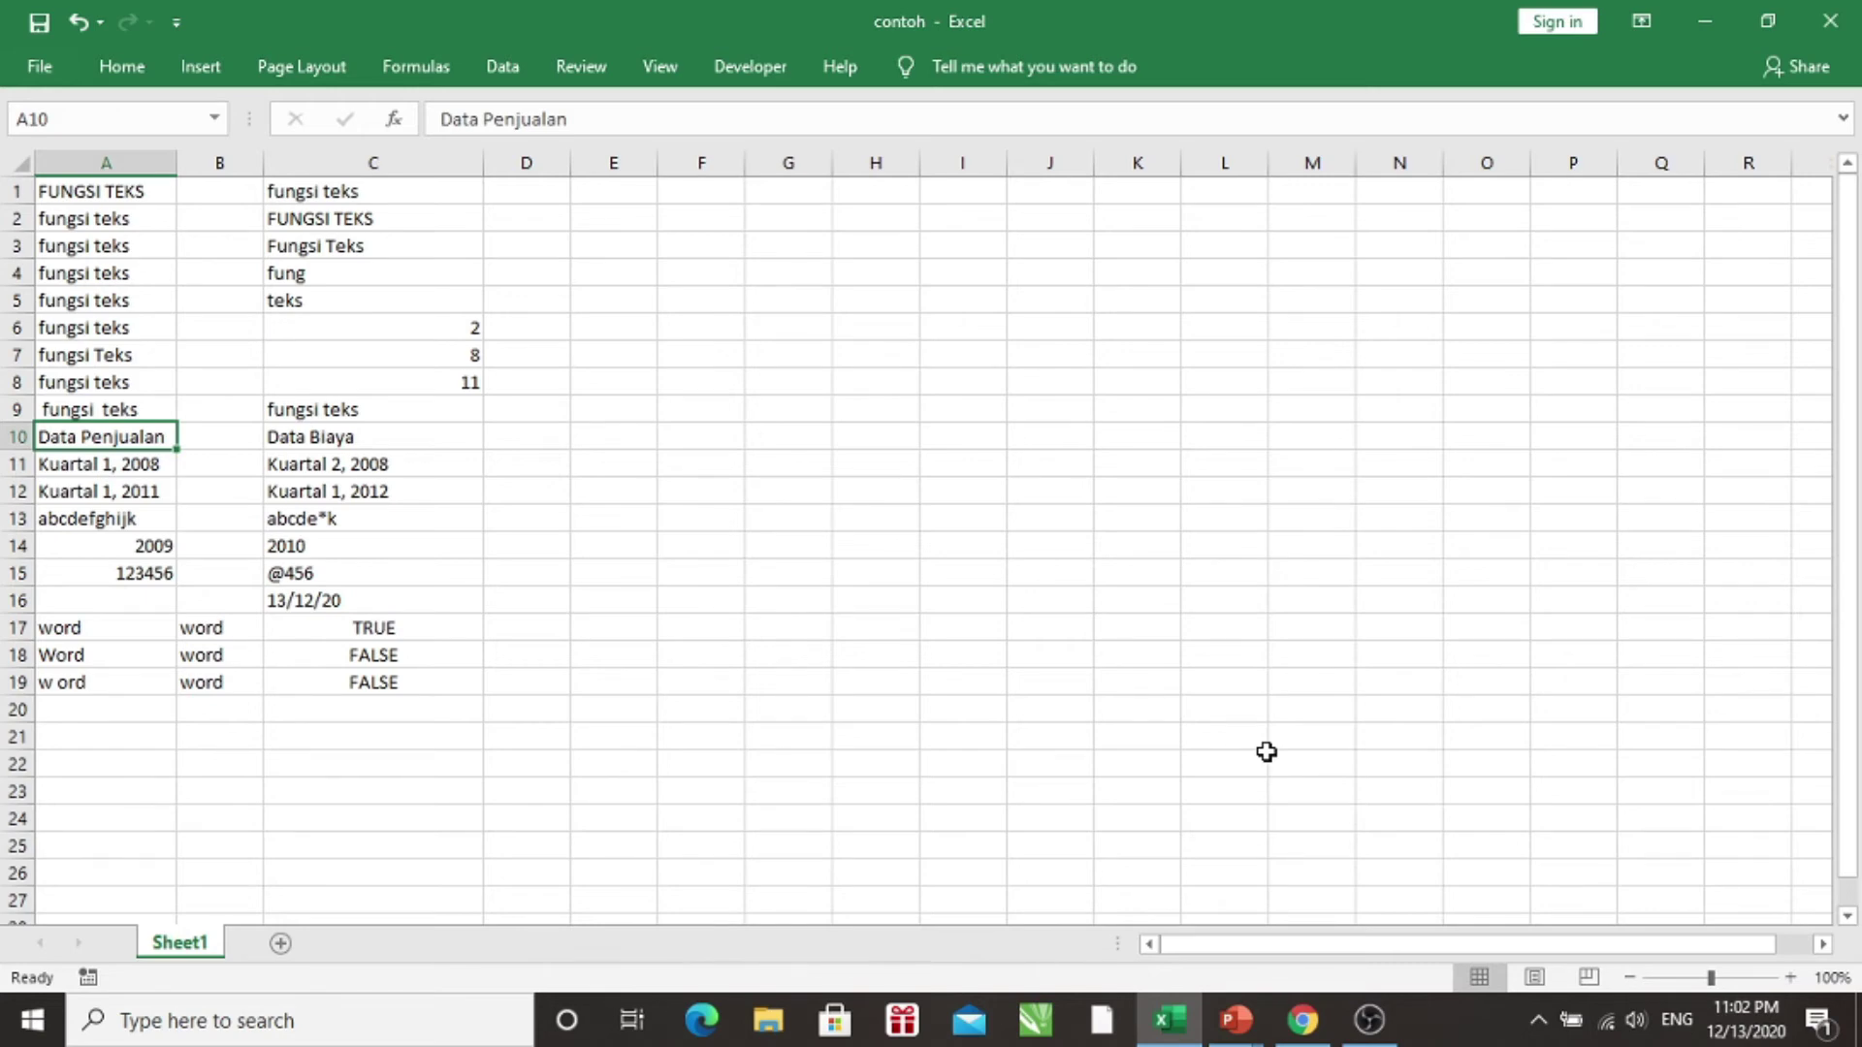
{"action": "key", "text": "Right"}
{"action": "key", "text": "Right"}
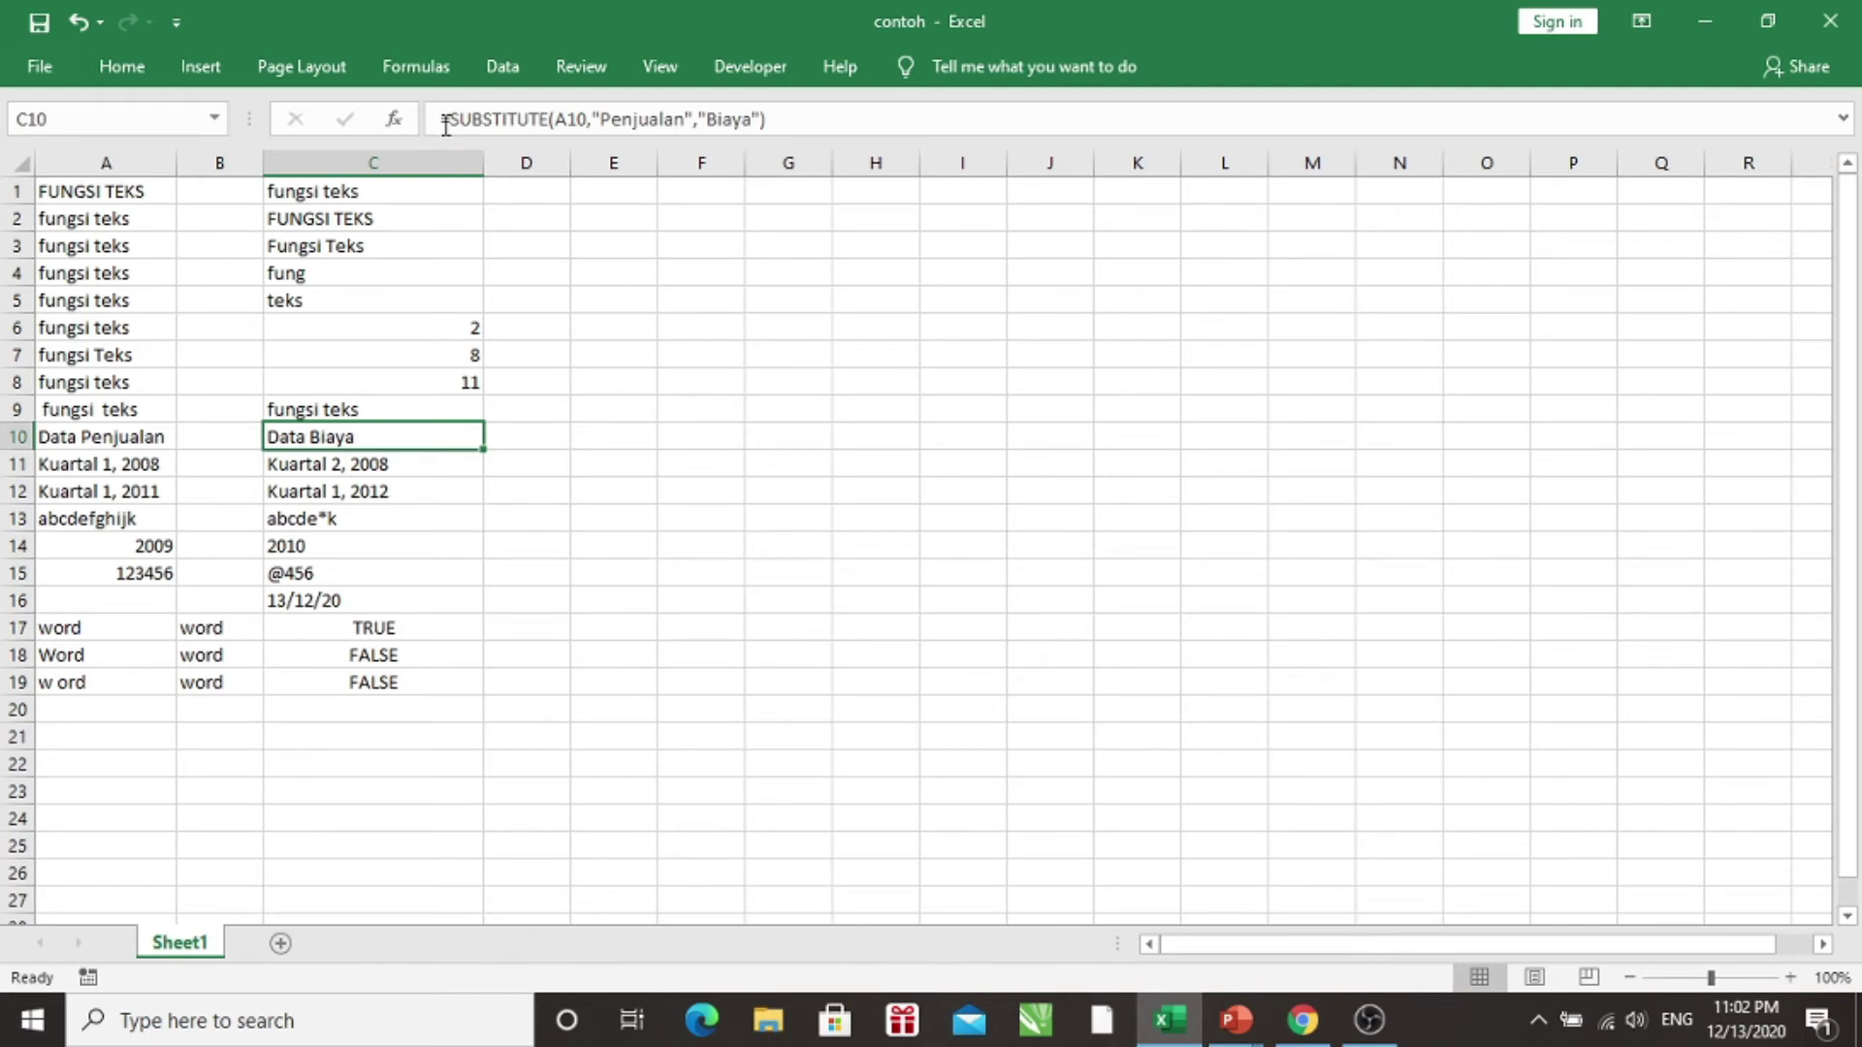
{"action": "left_click_drag", "start_coordinate": [440, 118], "coordinate": [849, 115]}
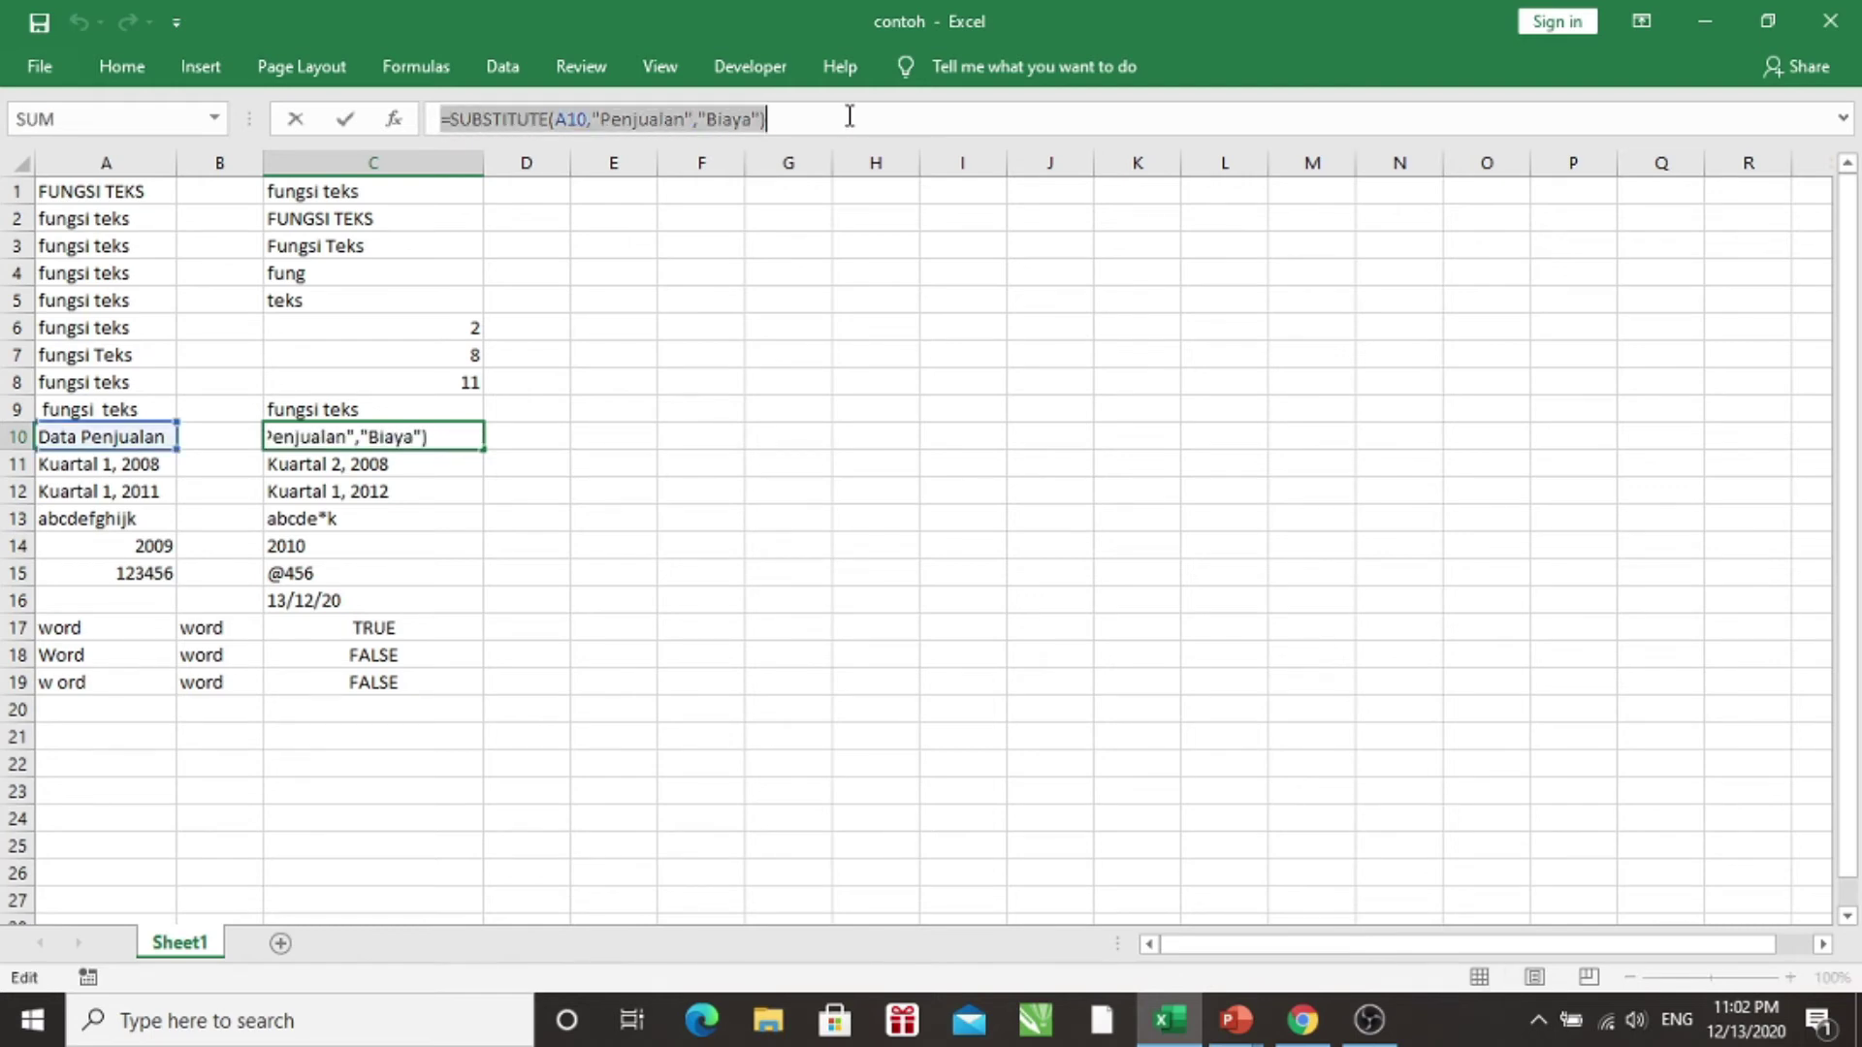
{"action": "key", "text": "Return"}
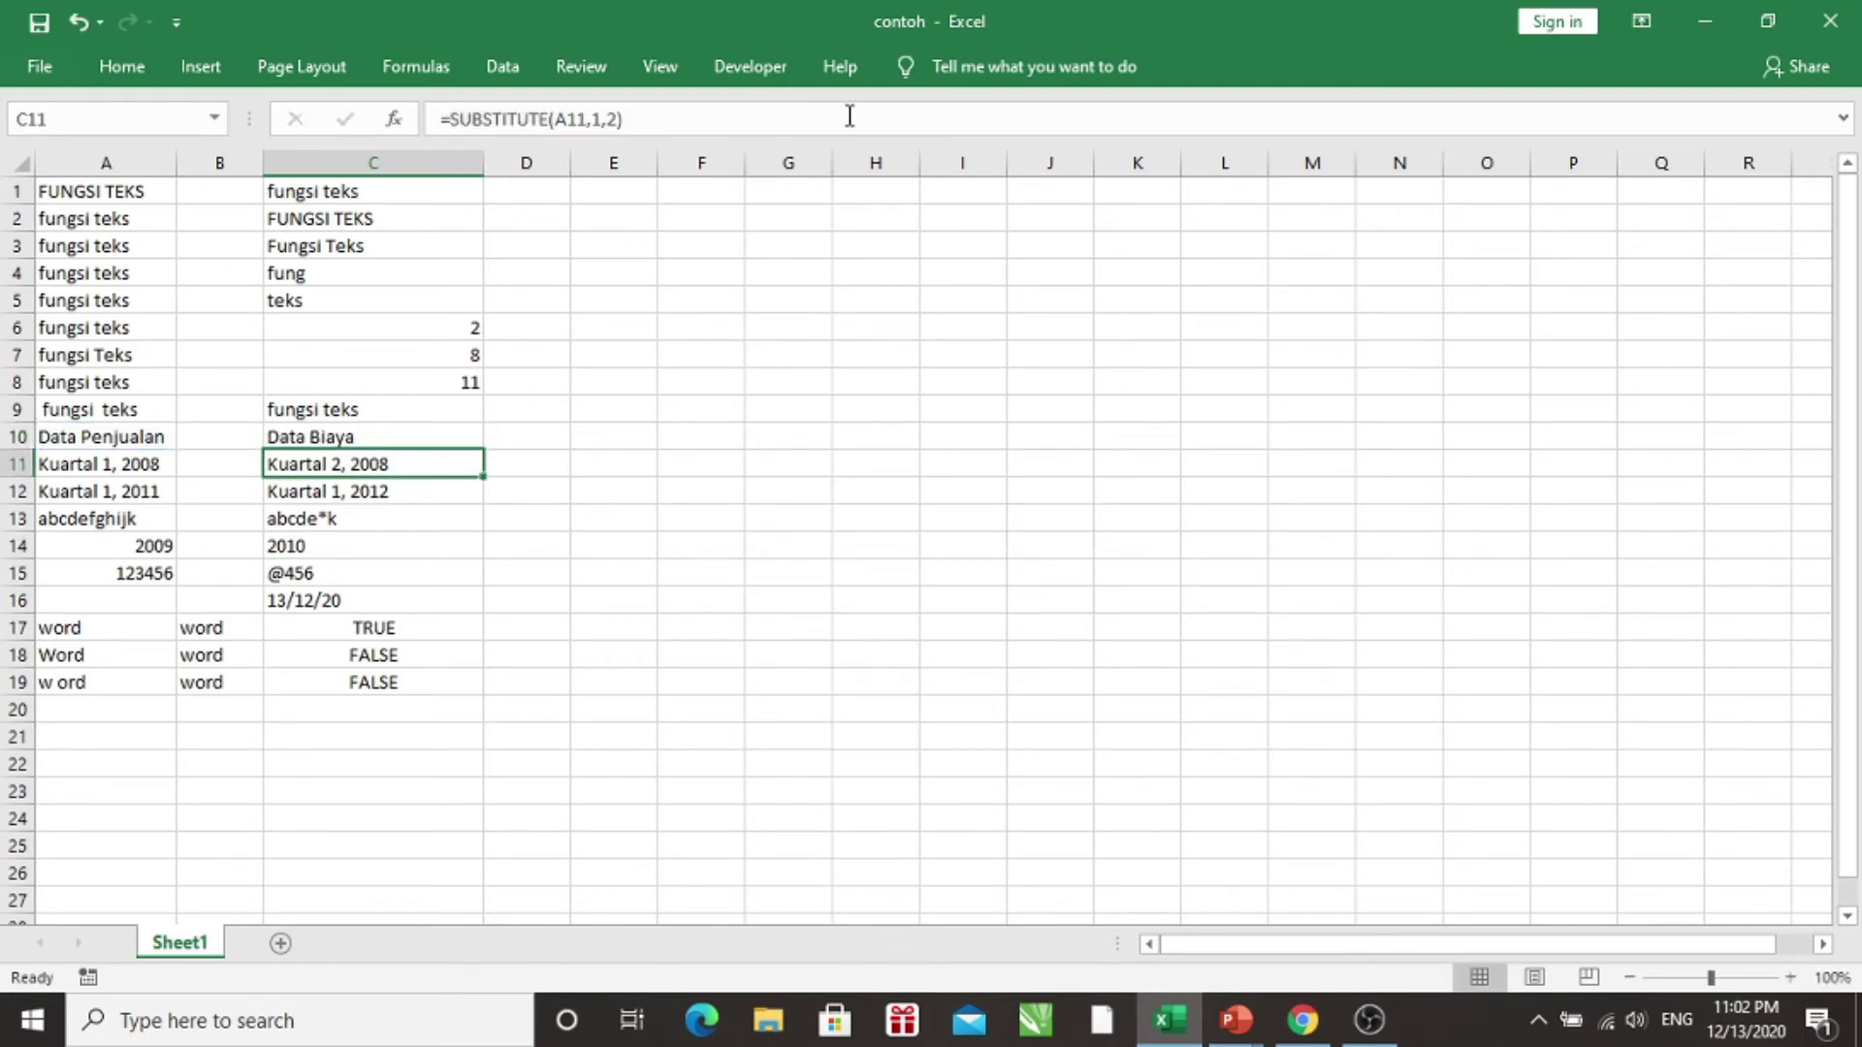
{"action": "key", "text": "Up"}
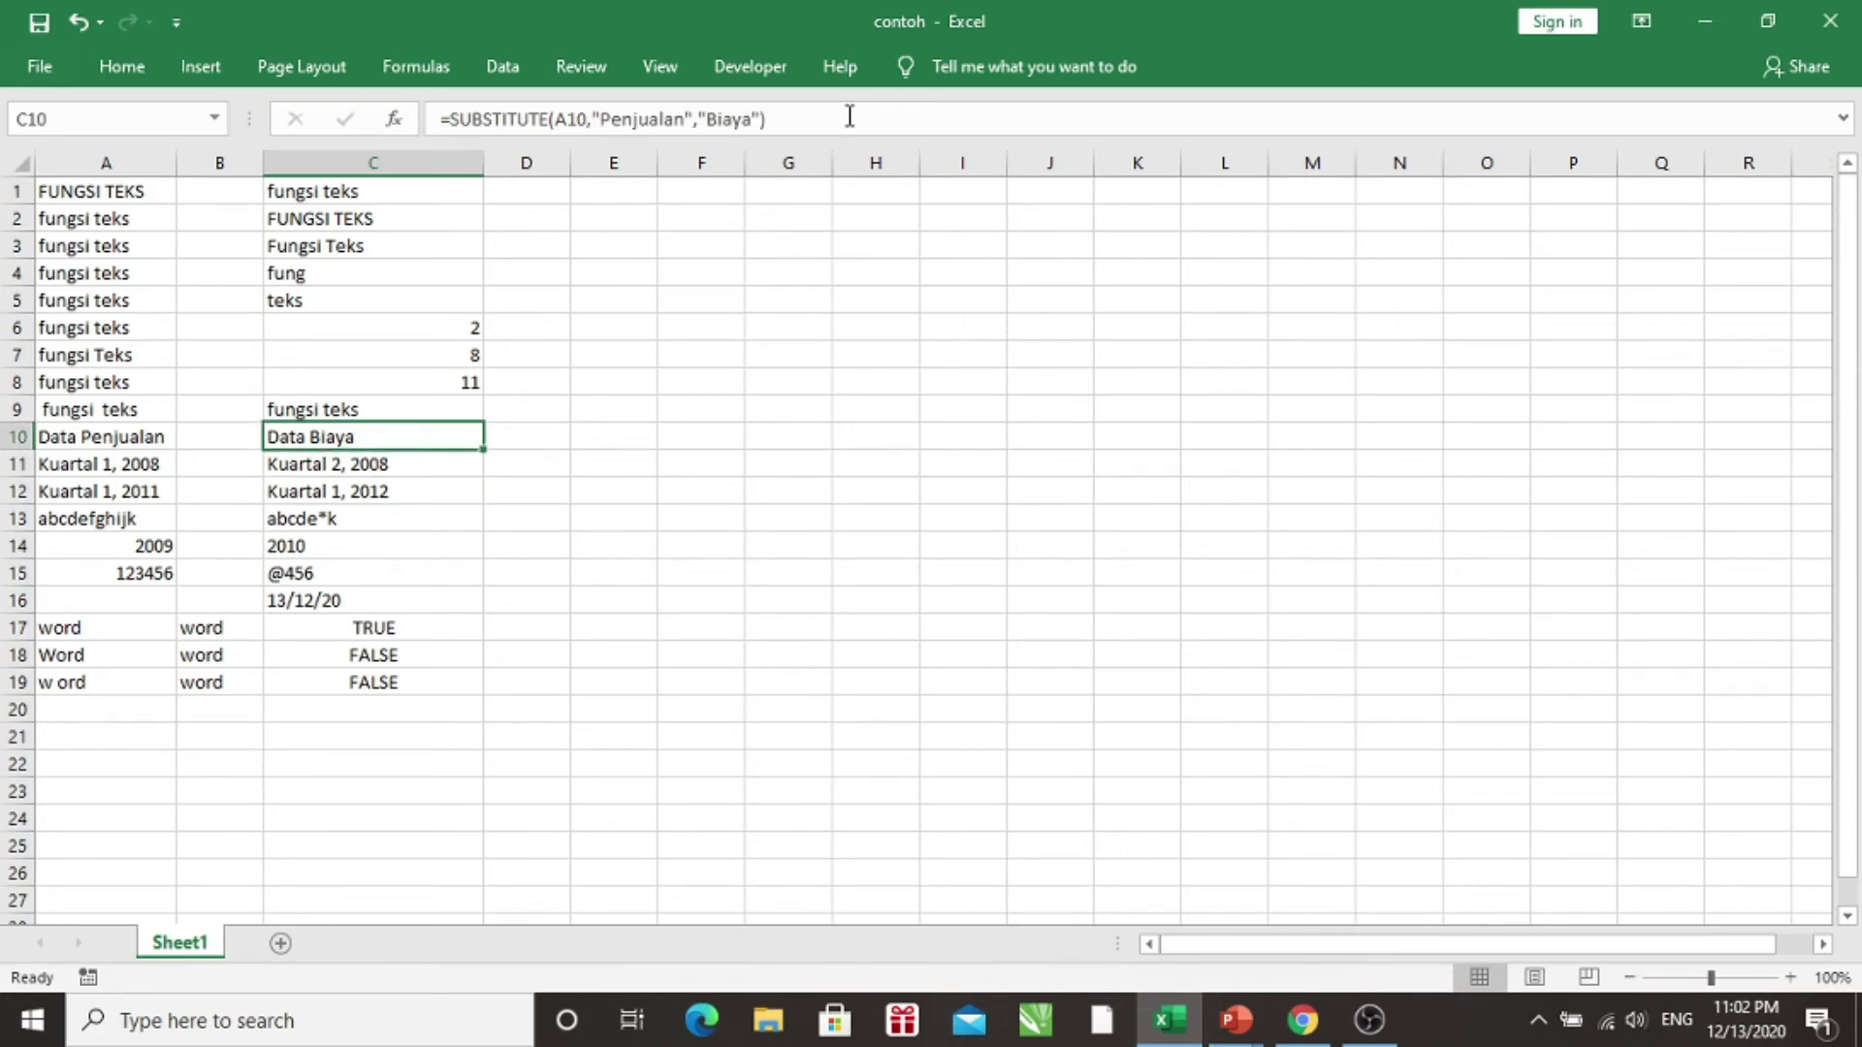
- Switch to the PowerPoint slide show and advance to the REPLACE slide
{"action": "left_click", "coordinate": [1234, 1020]}
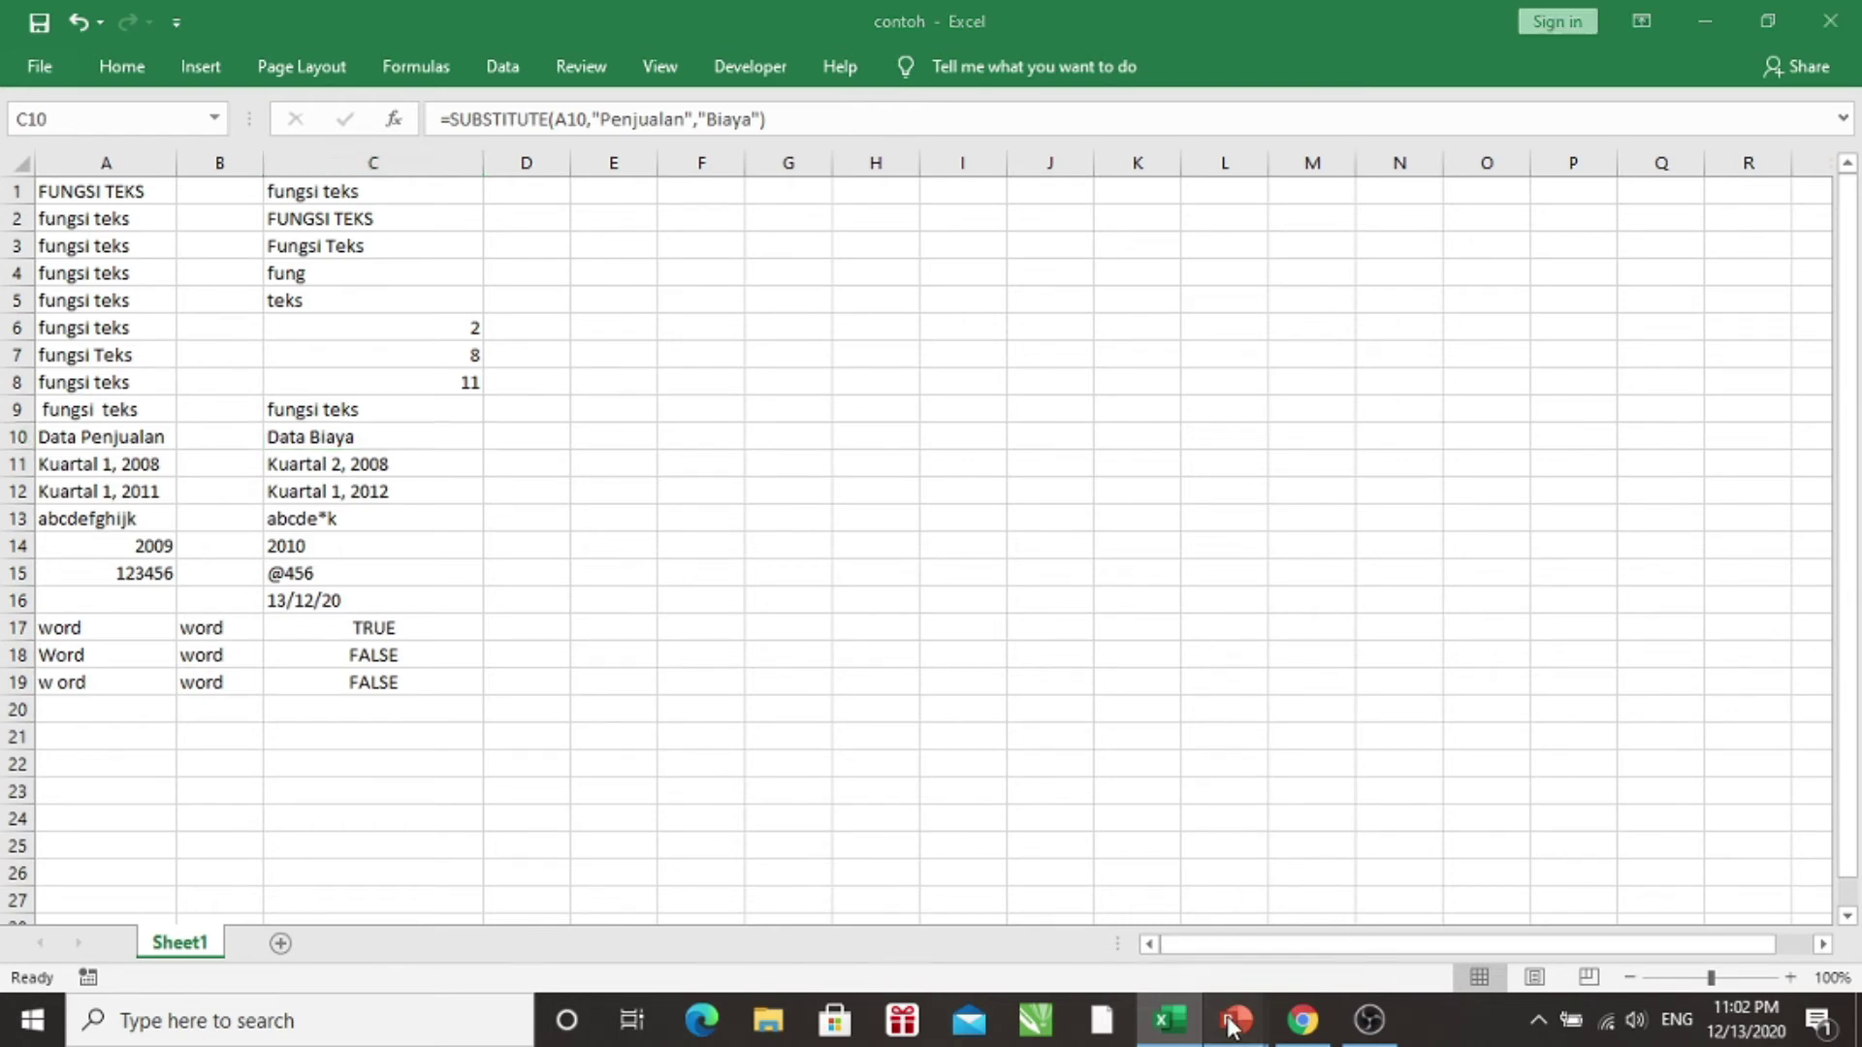
{"action": "left_click", "coordinate": [1343, 928]}
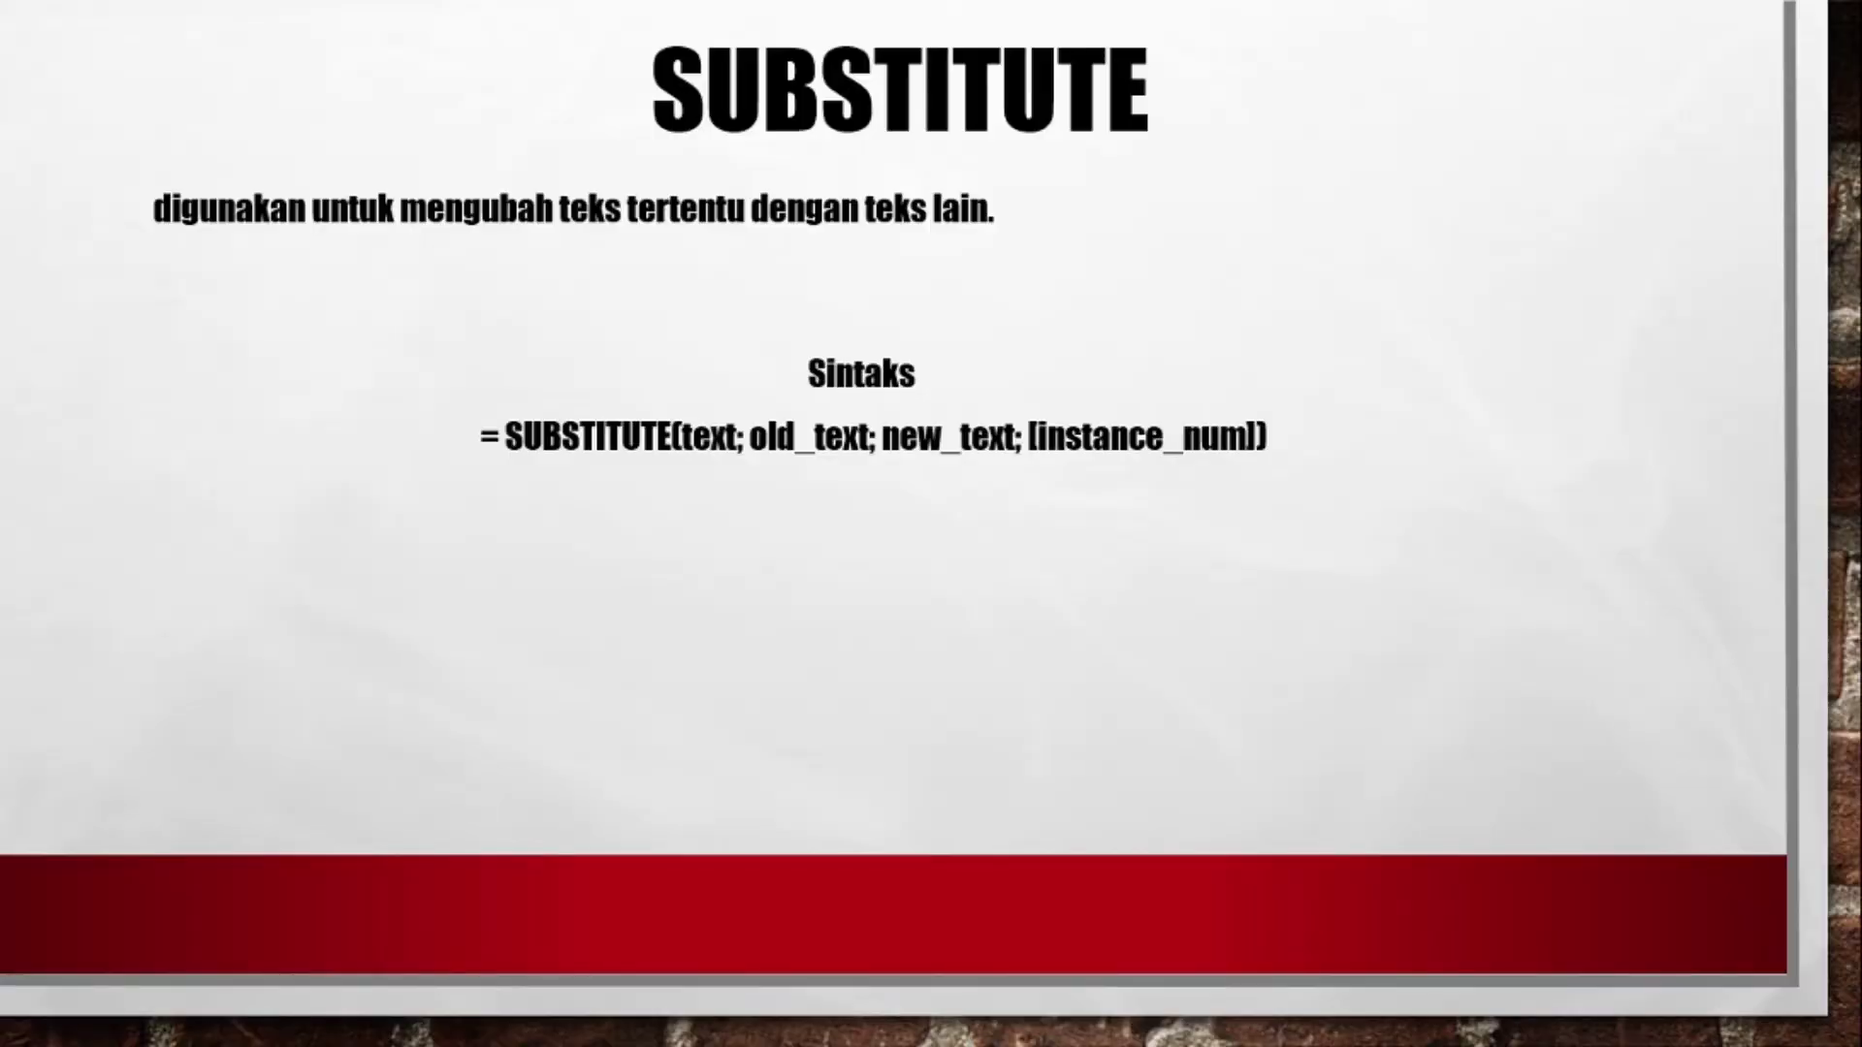
{"action": "key", "text": "Right"}
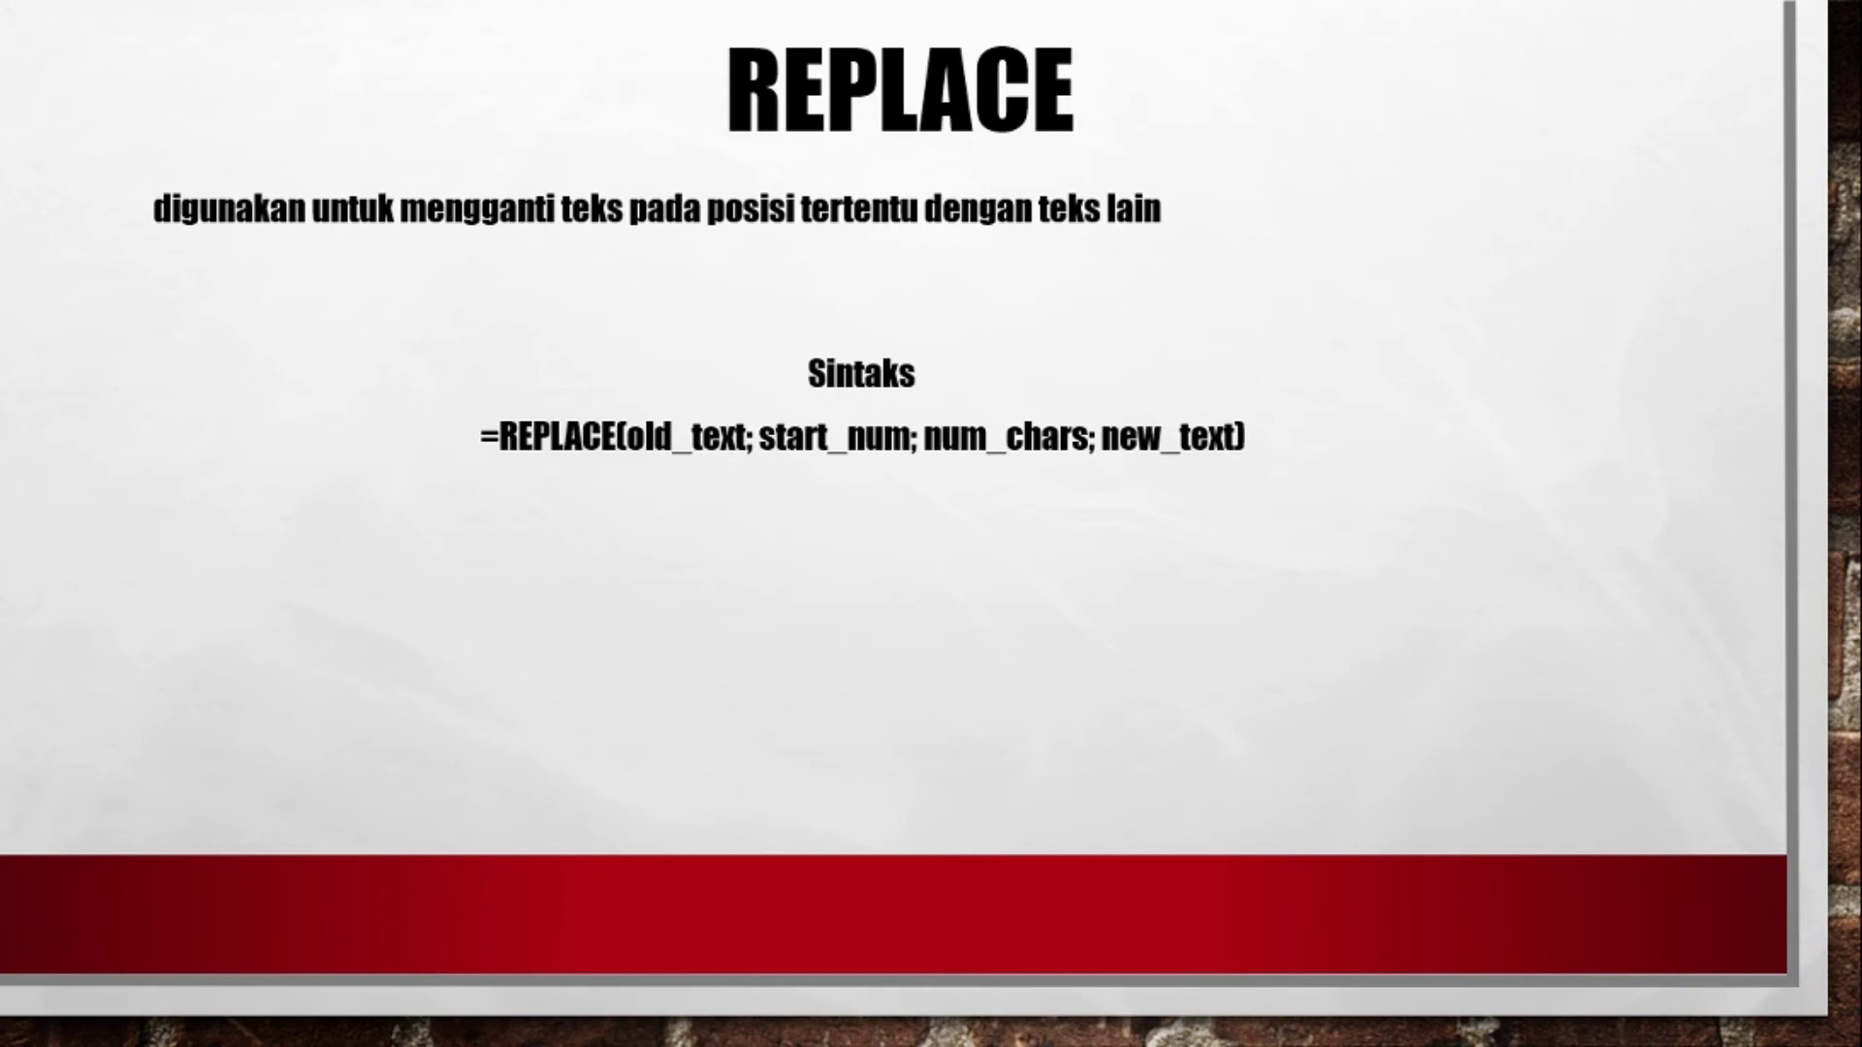
- Return to Excel and examine the source text in cell A11 and the SUBSTITUTE formula in cell C11
{"action": "key", "text": "alt+Tab"}
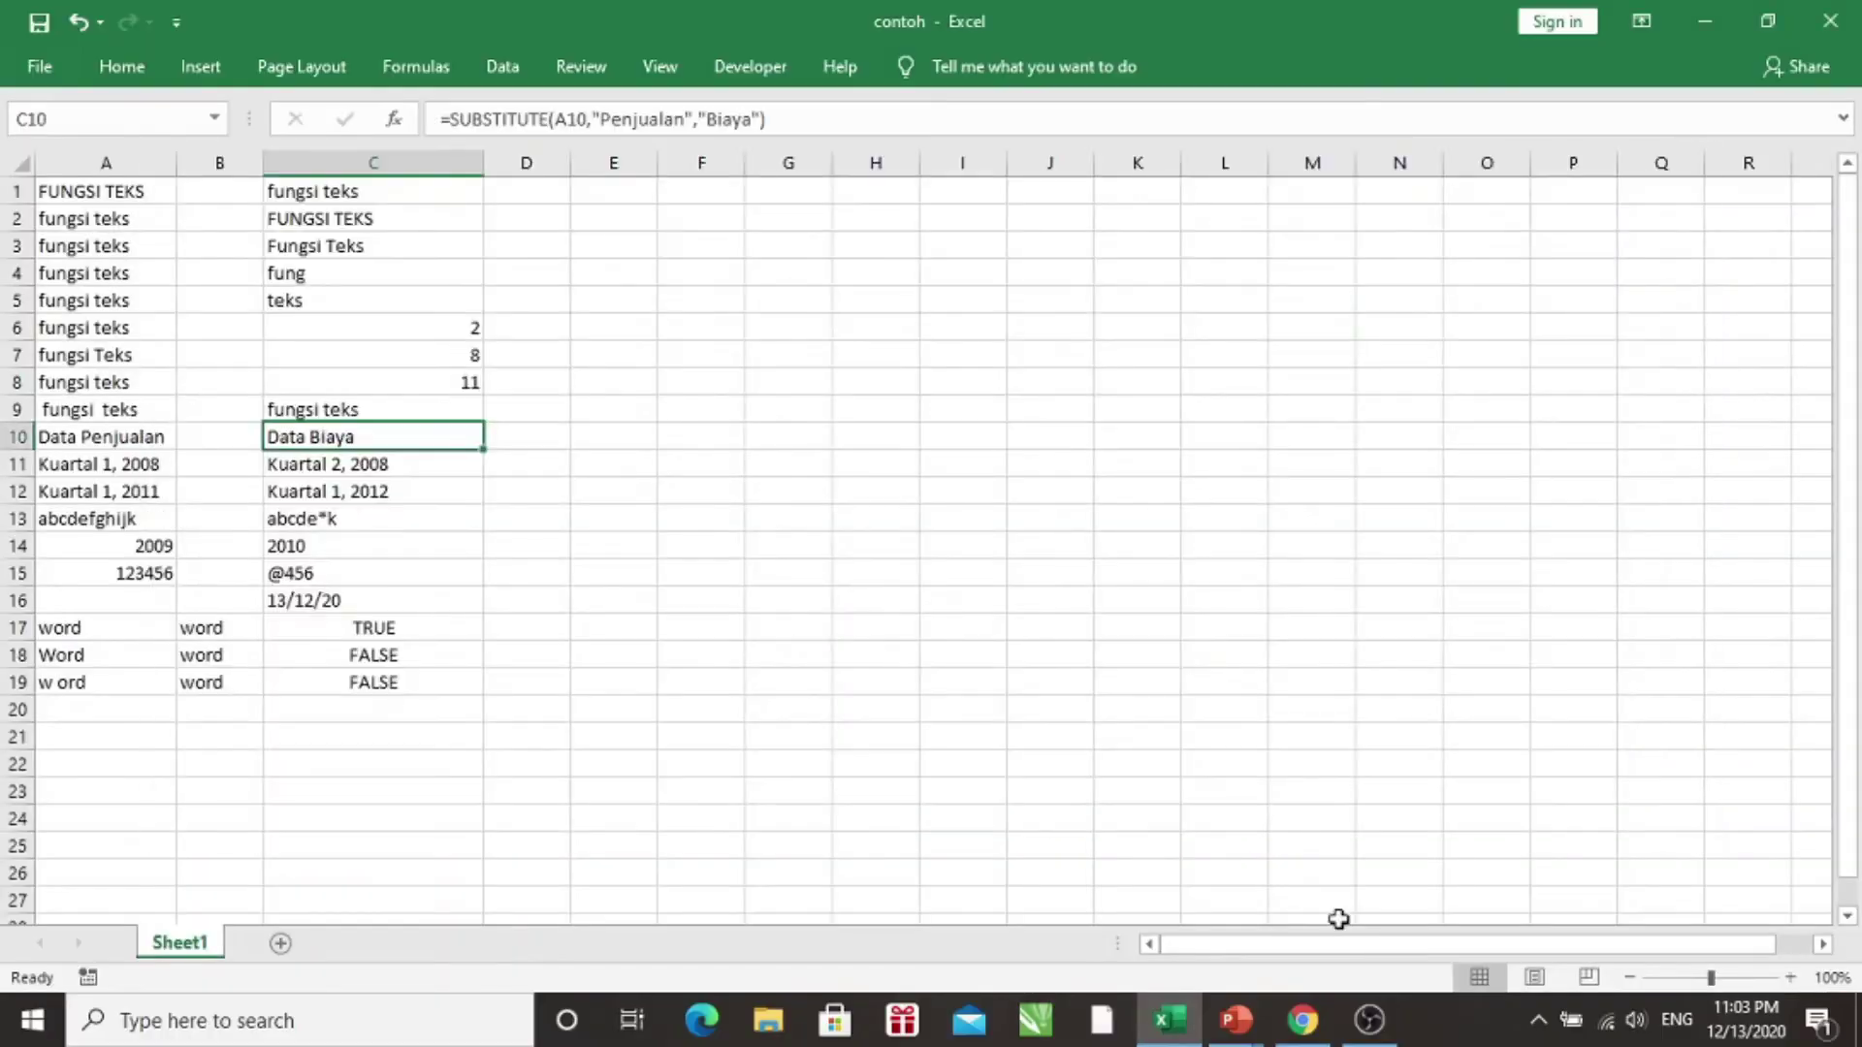
{"action": "key", "text": "Down"}
{"action": "key", "text": "Left"}
{"action": "key", "text": "Left"}
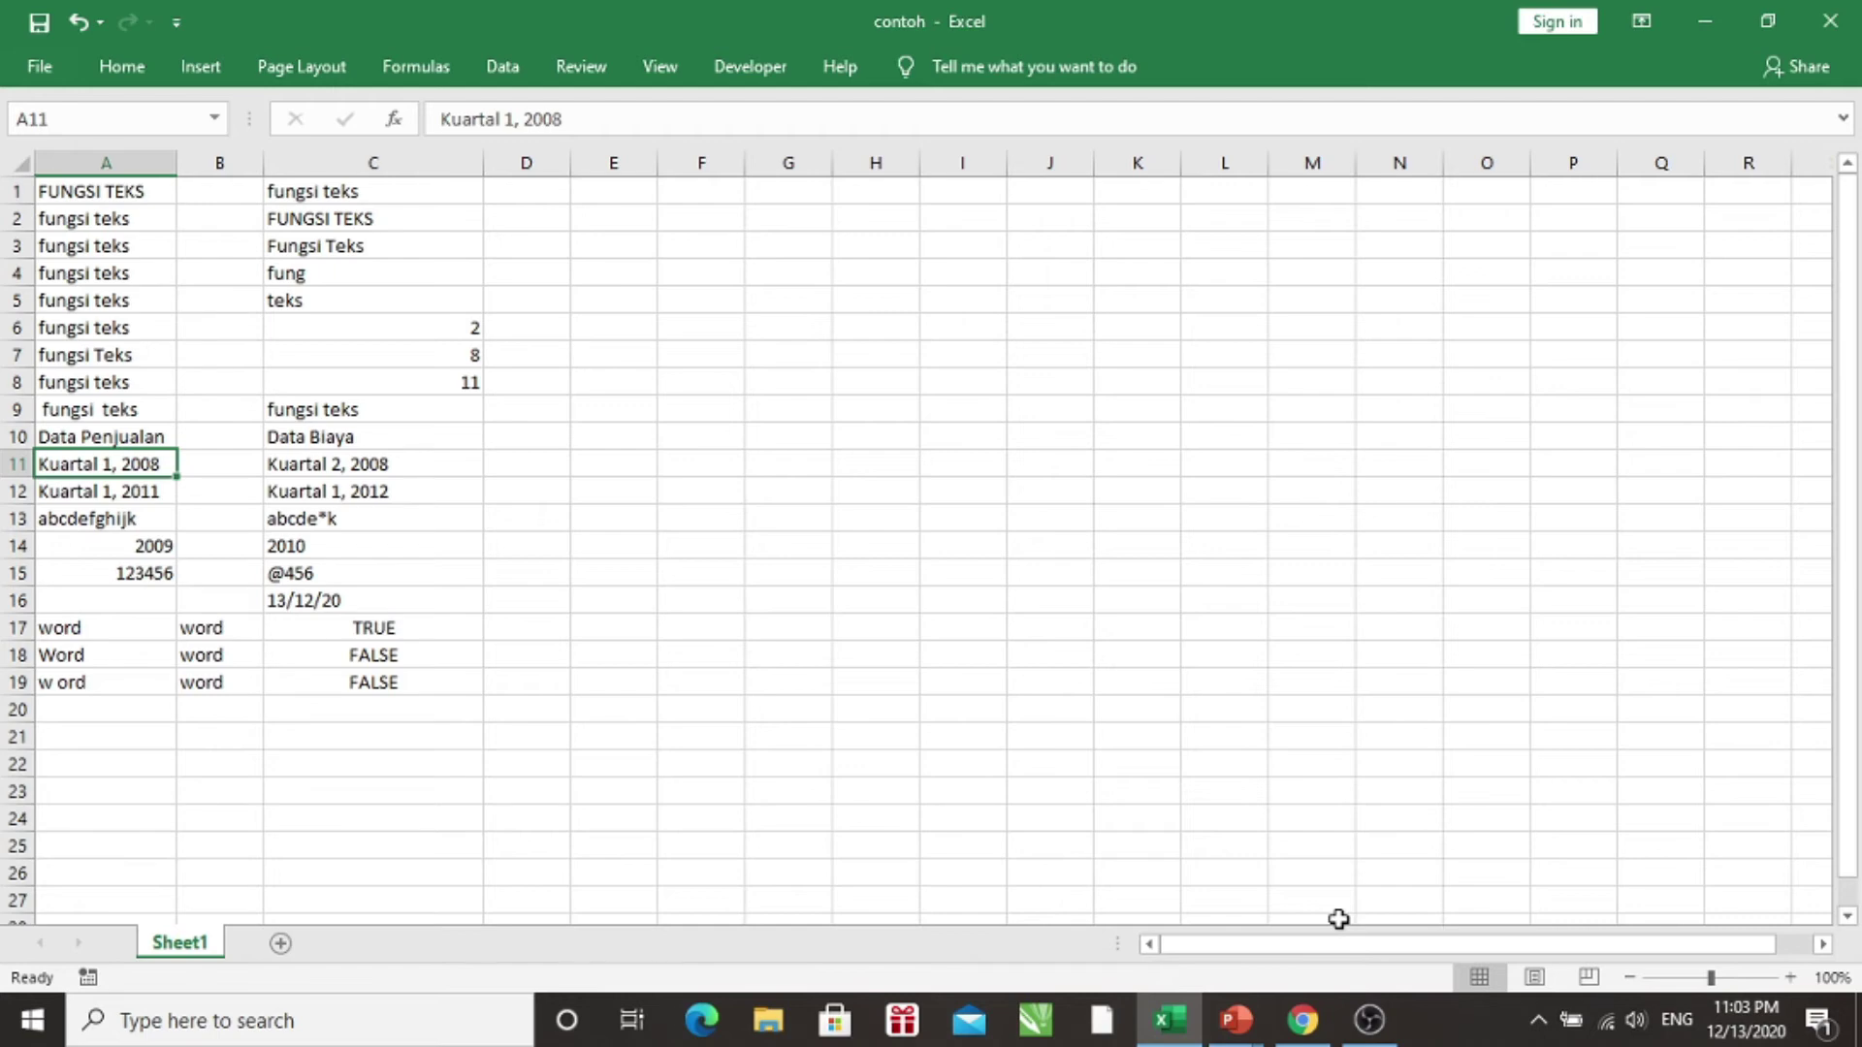
{"action": "key", "text": "Right"}
{"action": "key", "text": "Right"}
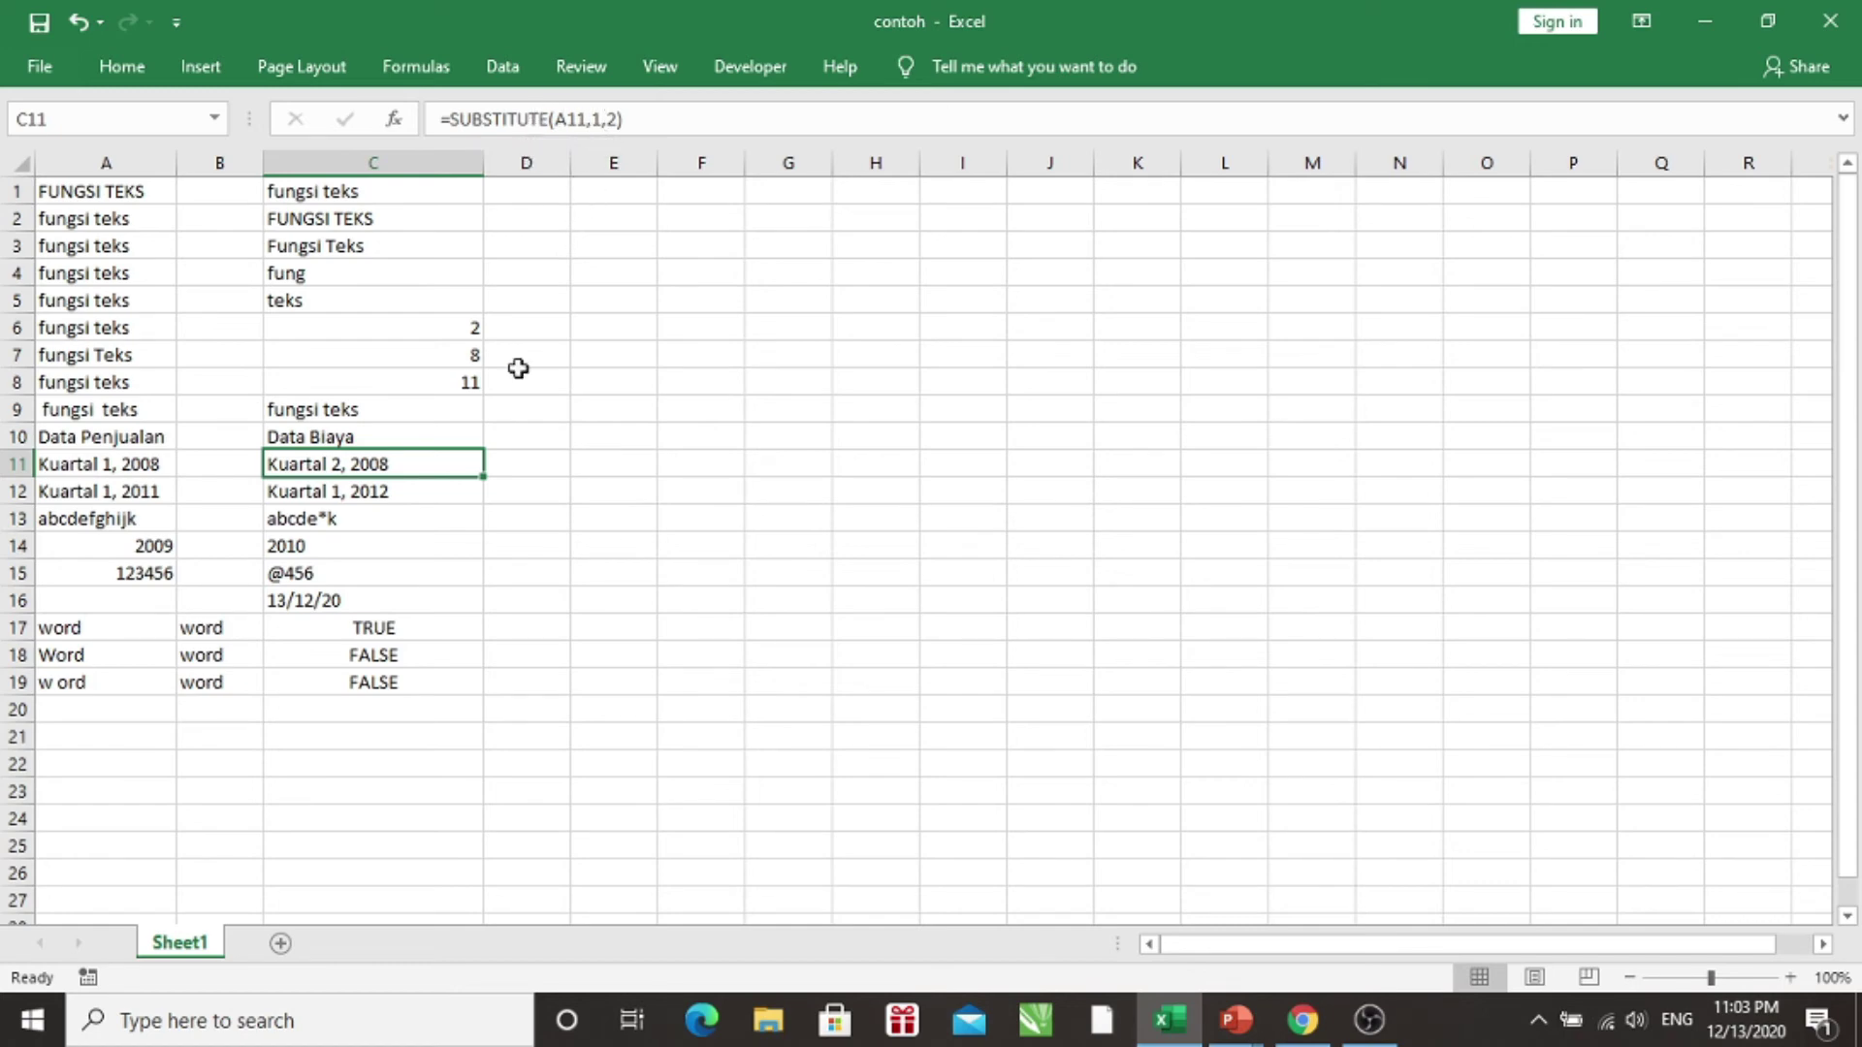
- Inspect the text, old_text and new_text arguments of the SUBSTITUTE formula in cell C11, leaving the formula as it is
{"action": "left_click", "coordinate": [572, 124]}
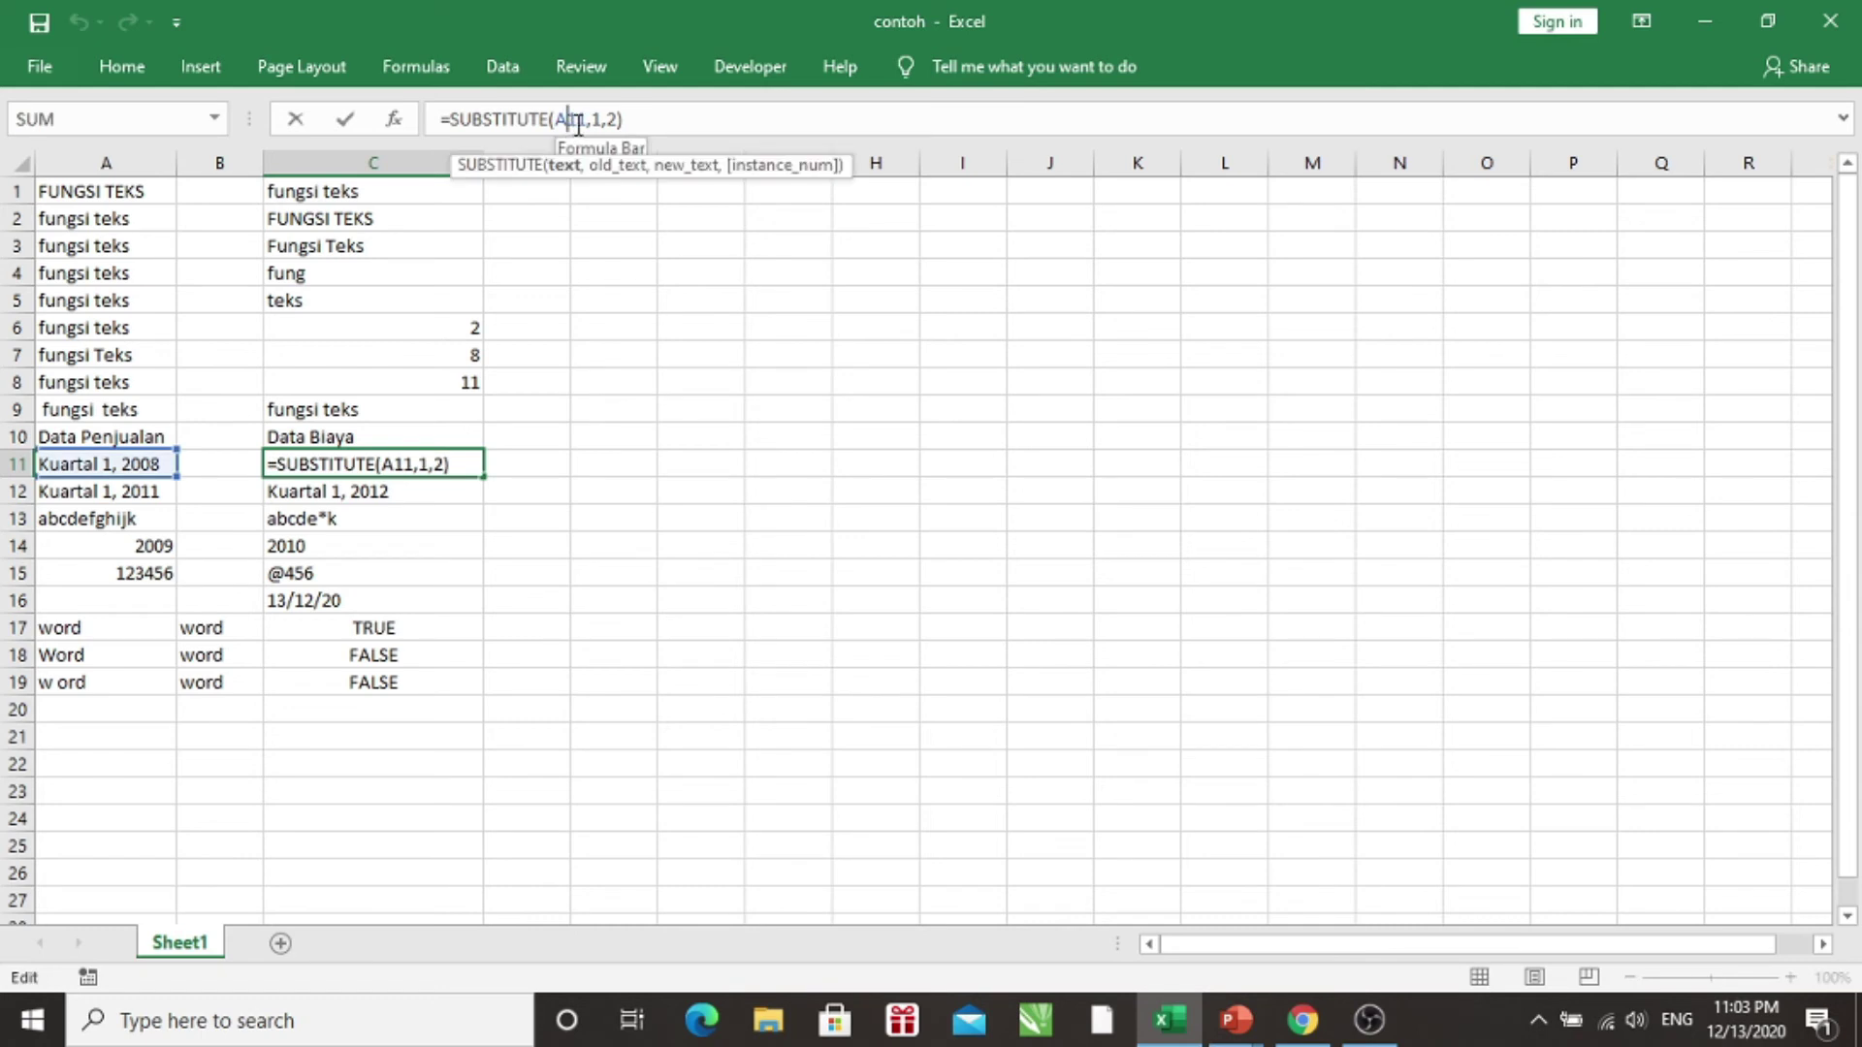
{"action": "left_click", "coordinate": [600, 119]}
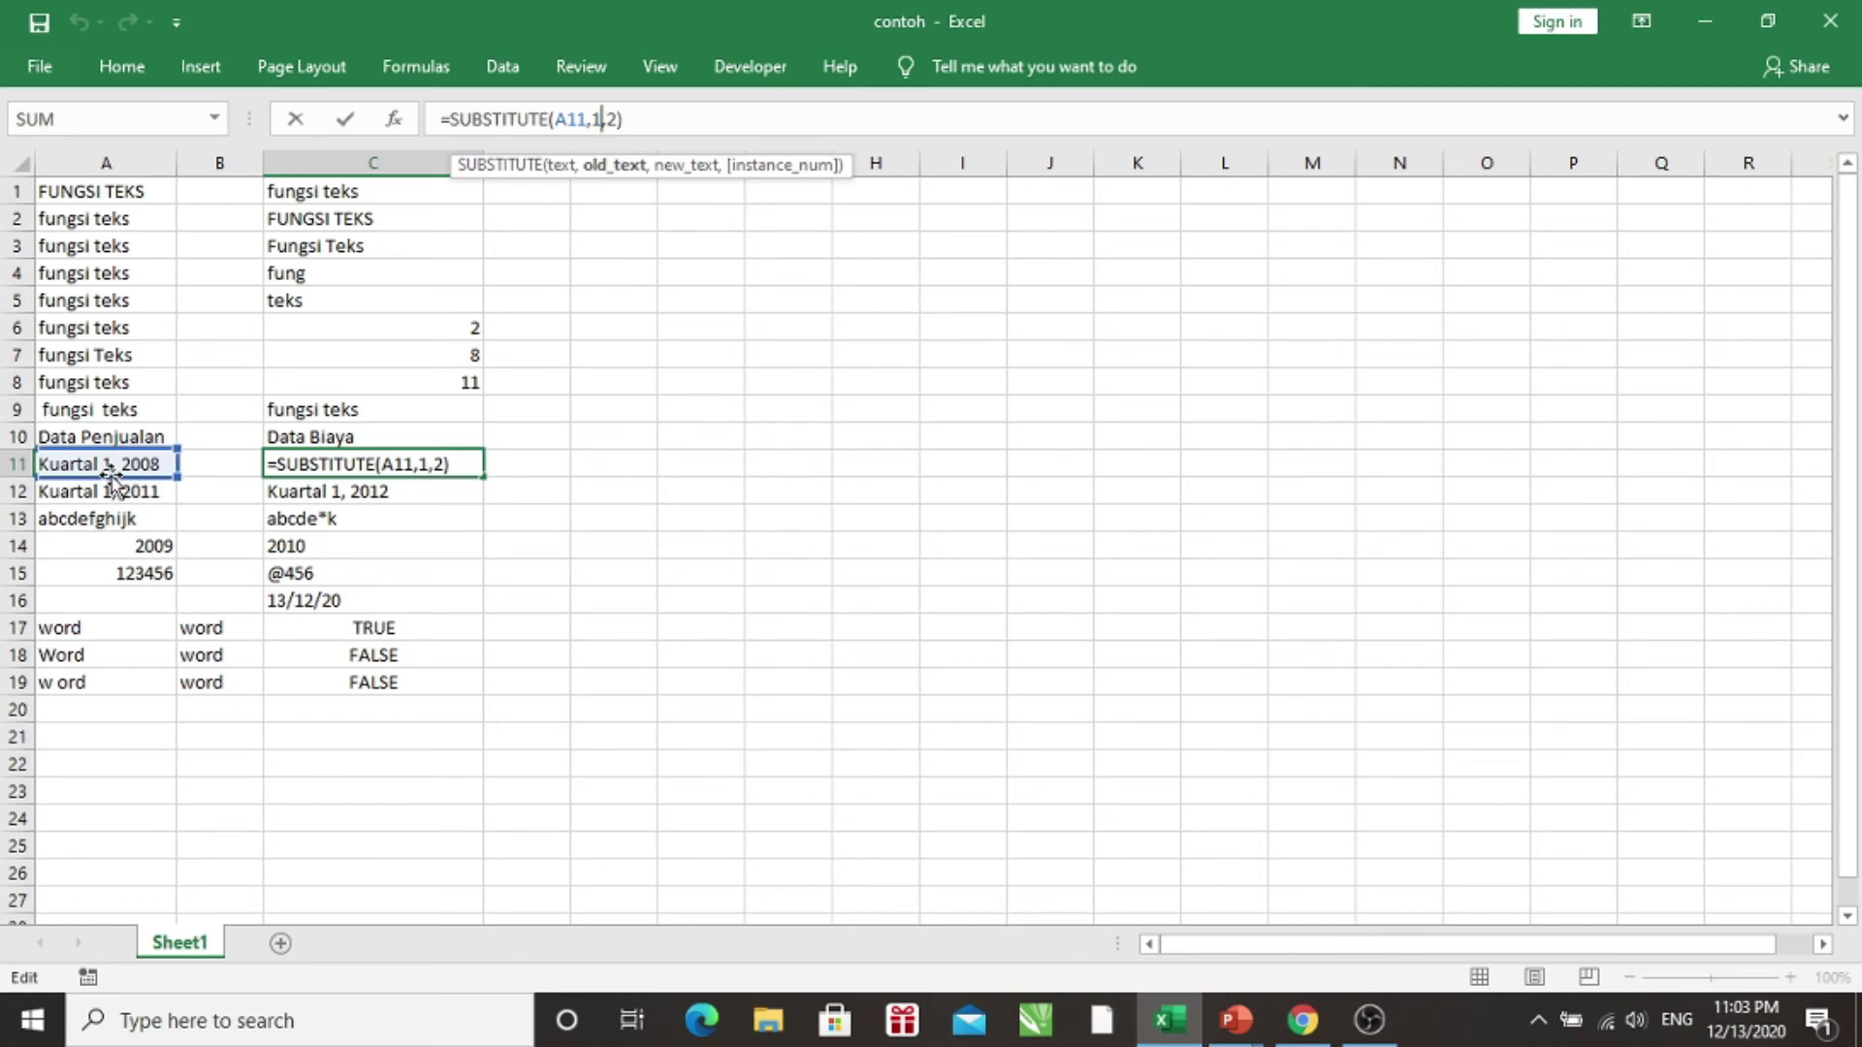
{"action": "key", "text": "Right"}
{"action": "key", "text": "Right"}
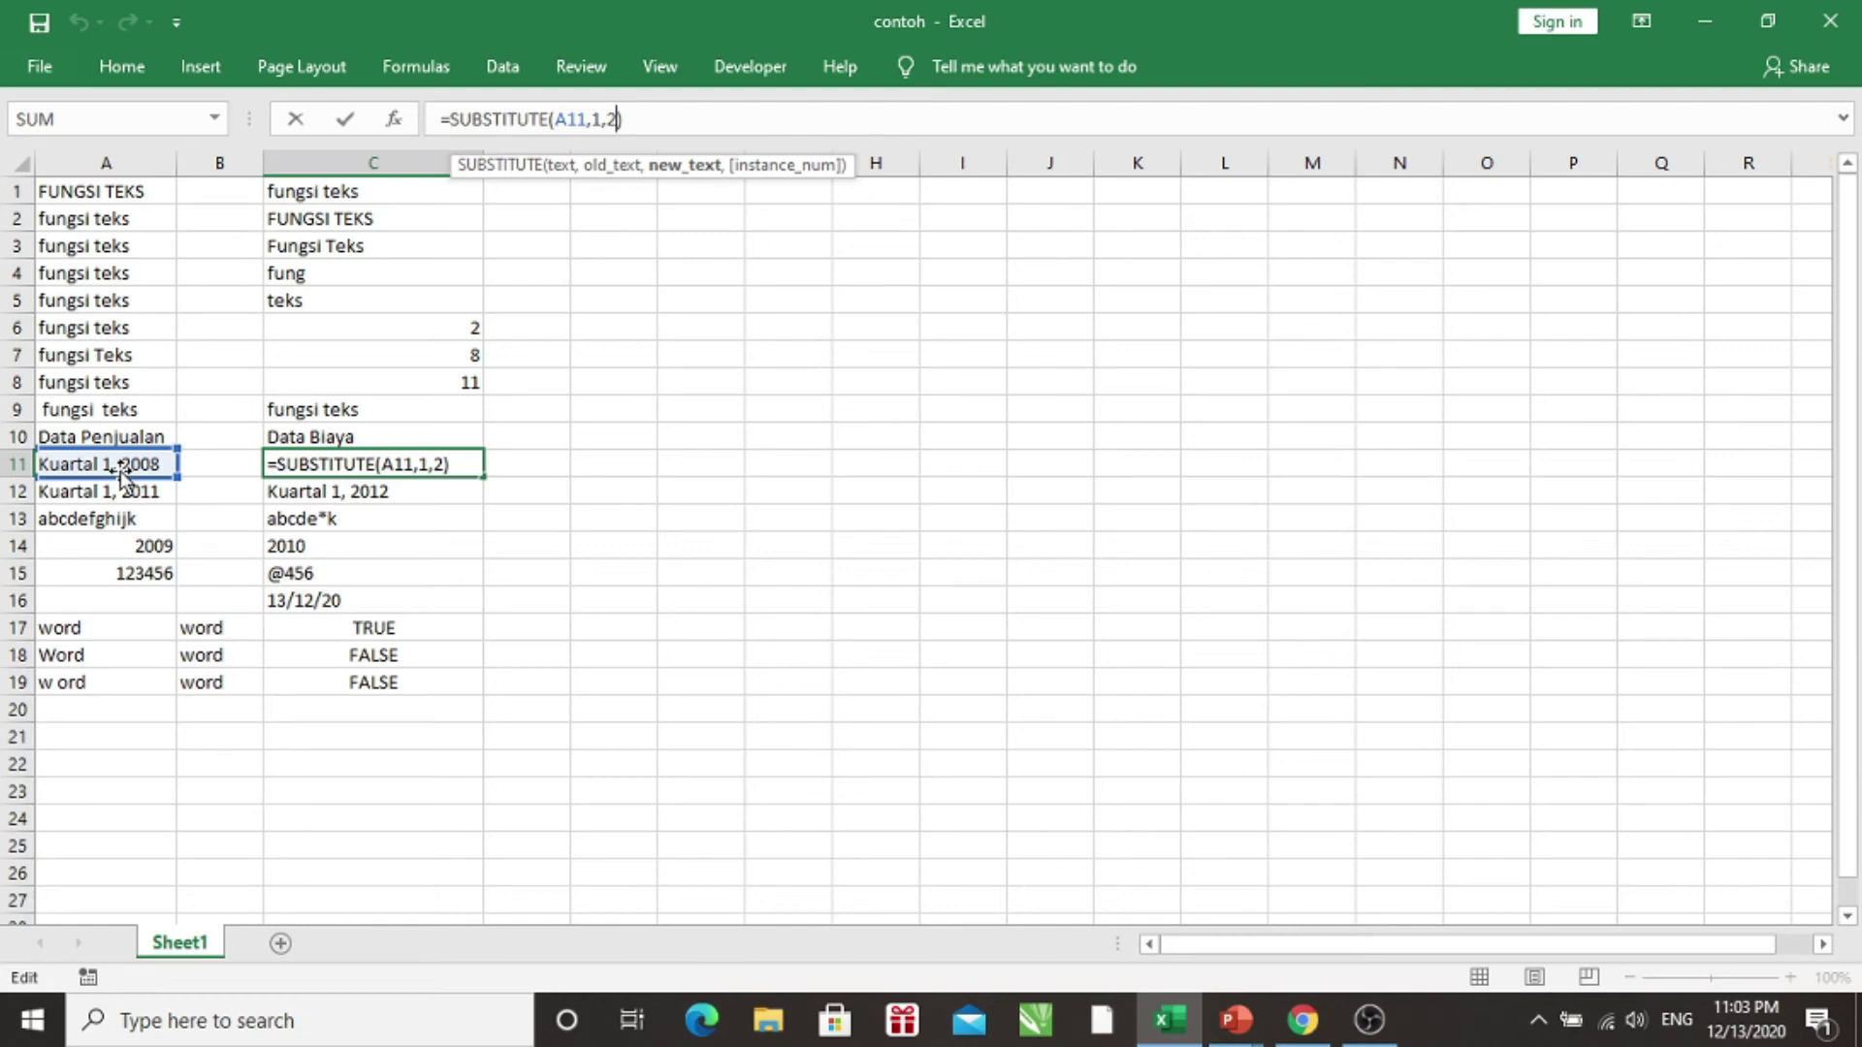
{"action": "key", "text": "Return"}
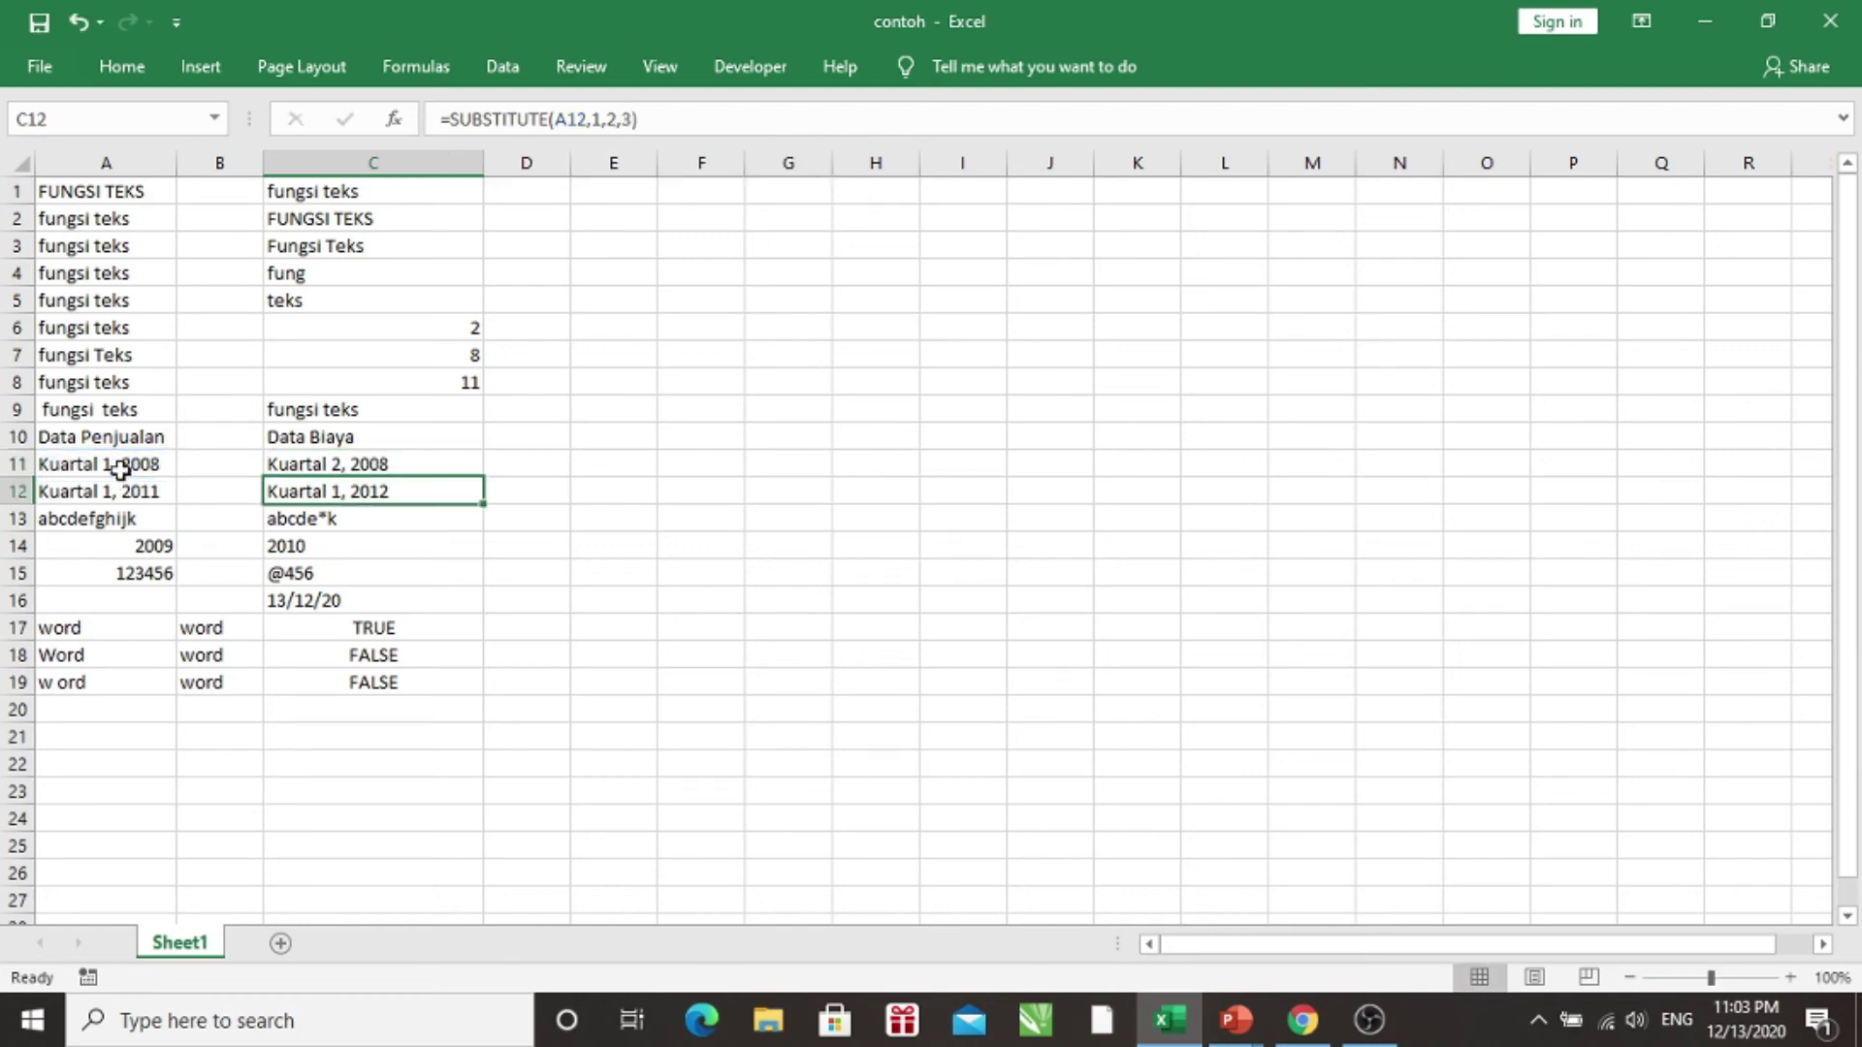
{"action": "key", "text": "Up"}
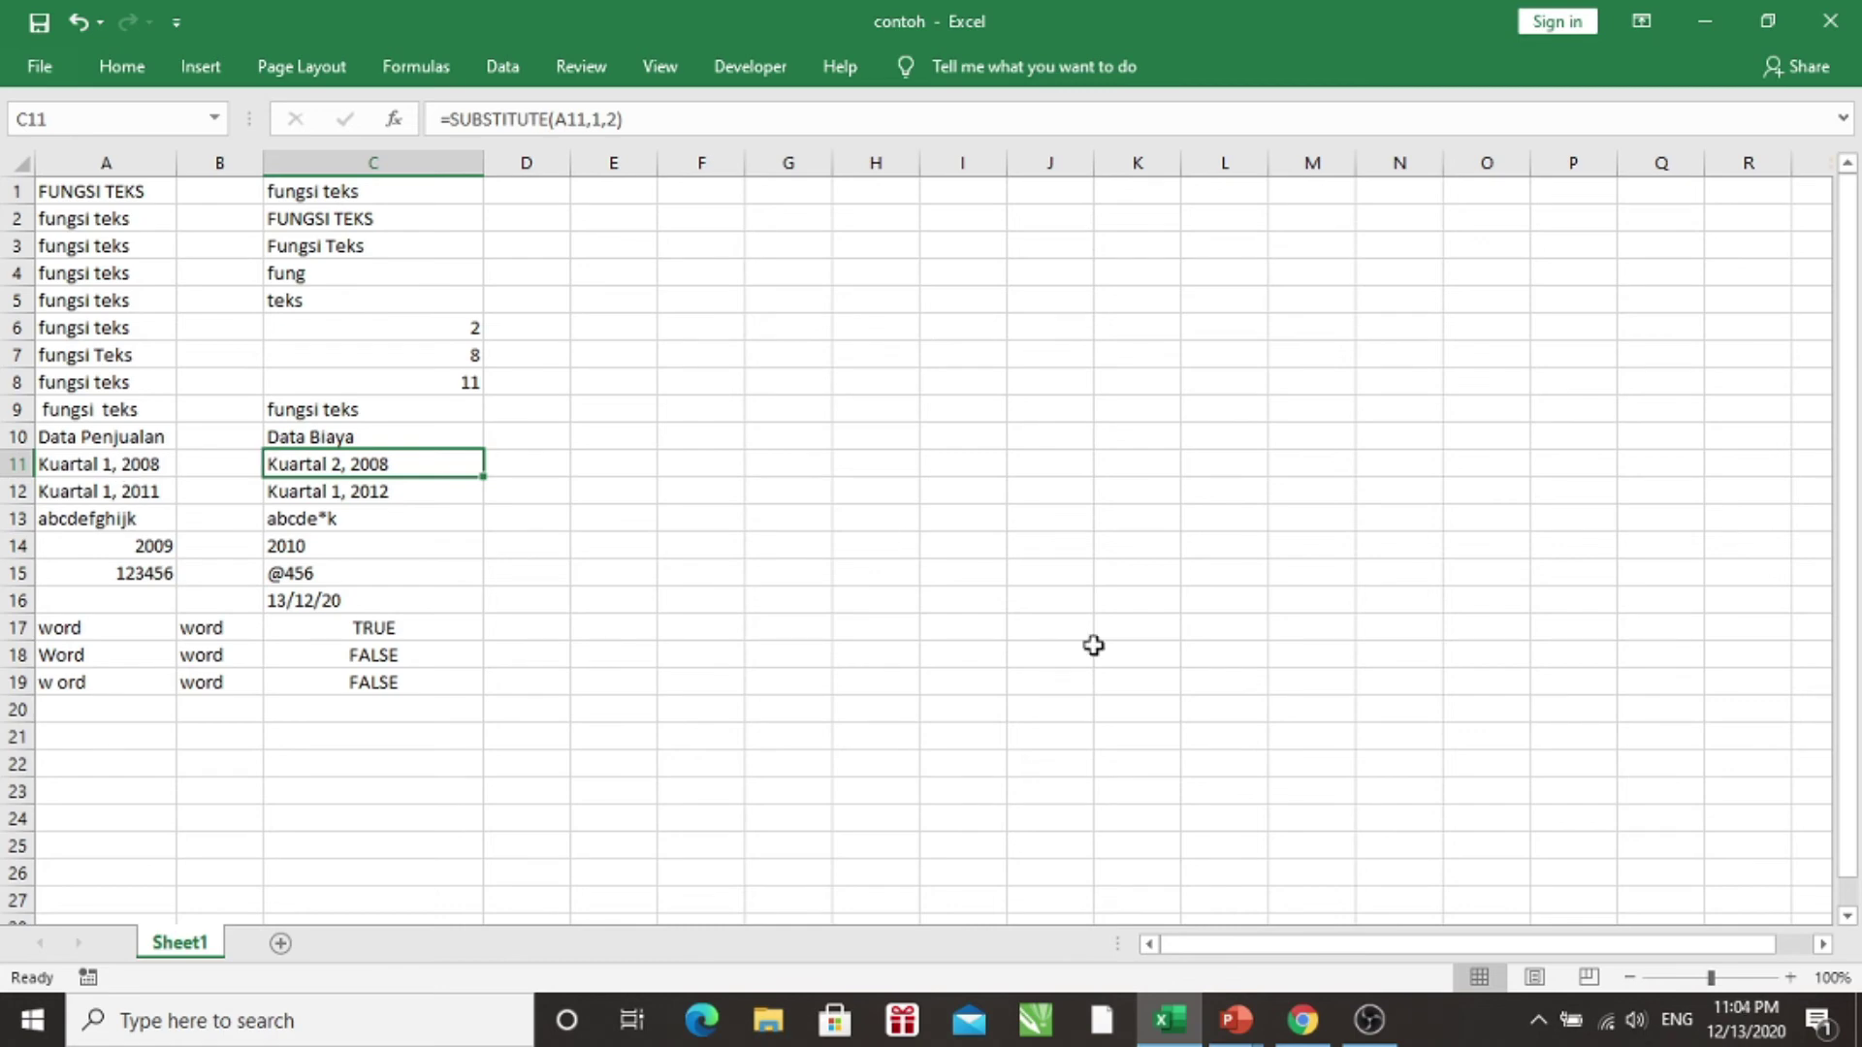
- Check the REPLACE slide in PowerPoint, return to Excel and compare the SUBSTITUTE formulas in cells C10, C11 and C12
{"action": "left_click", "coordinate": [1238, 1020]}
{"action": "left_click", "coordinate": [1379, 906]}
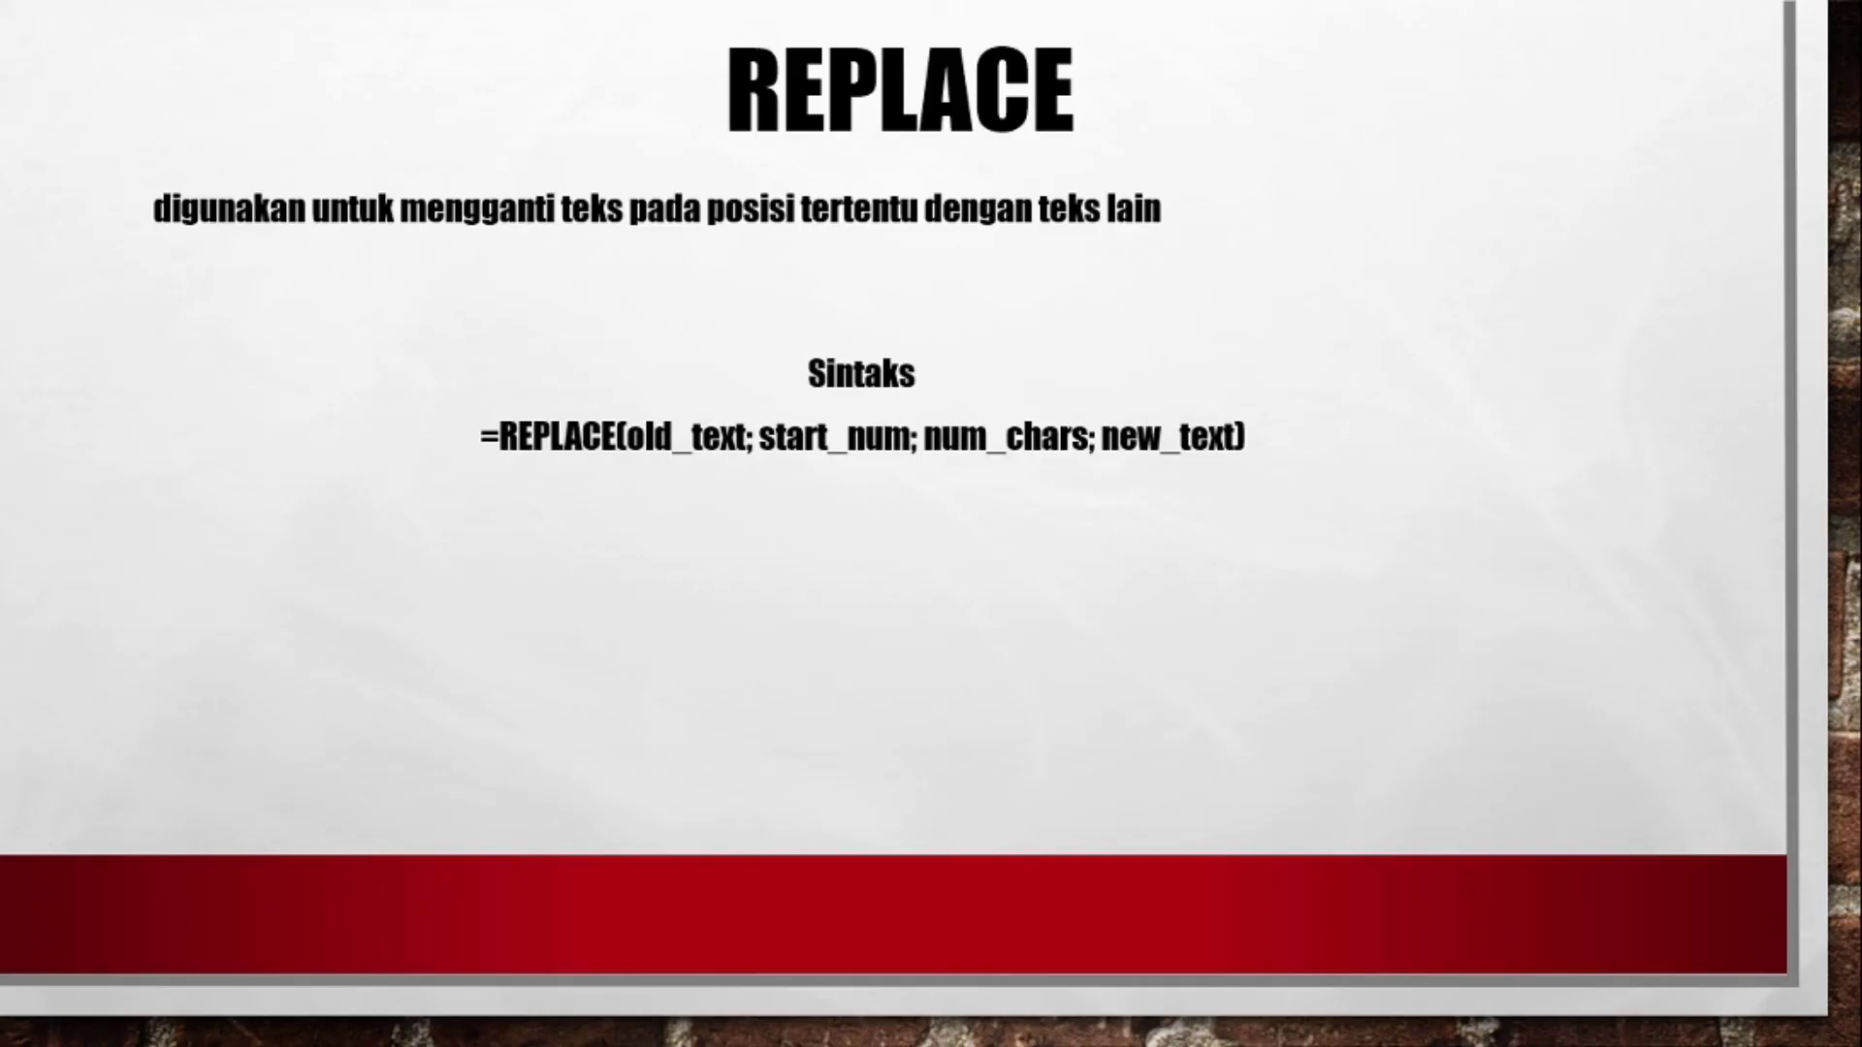
{"action": "key", "text": "alt+Tab"}
{"action": "key", "text": "Up"}
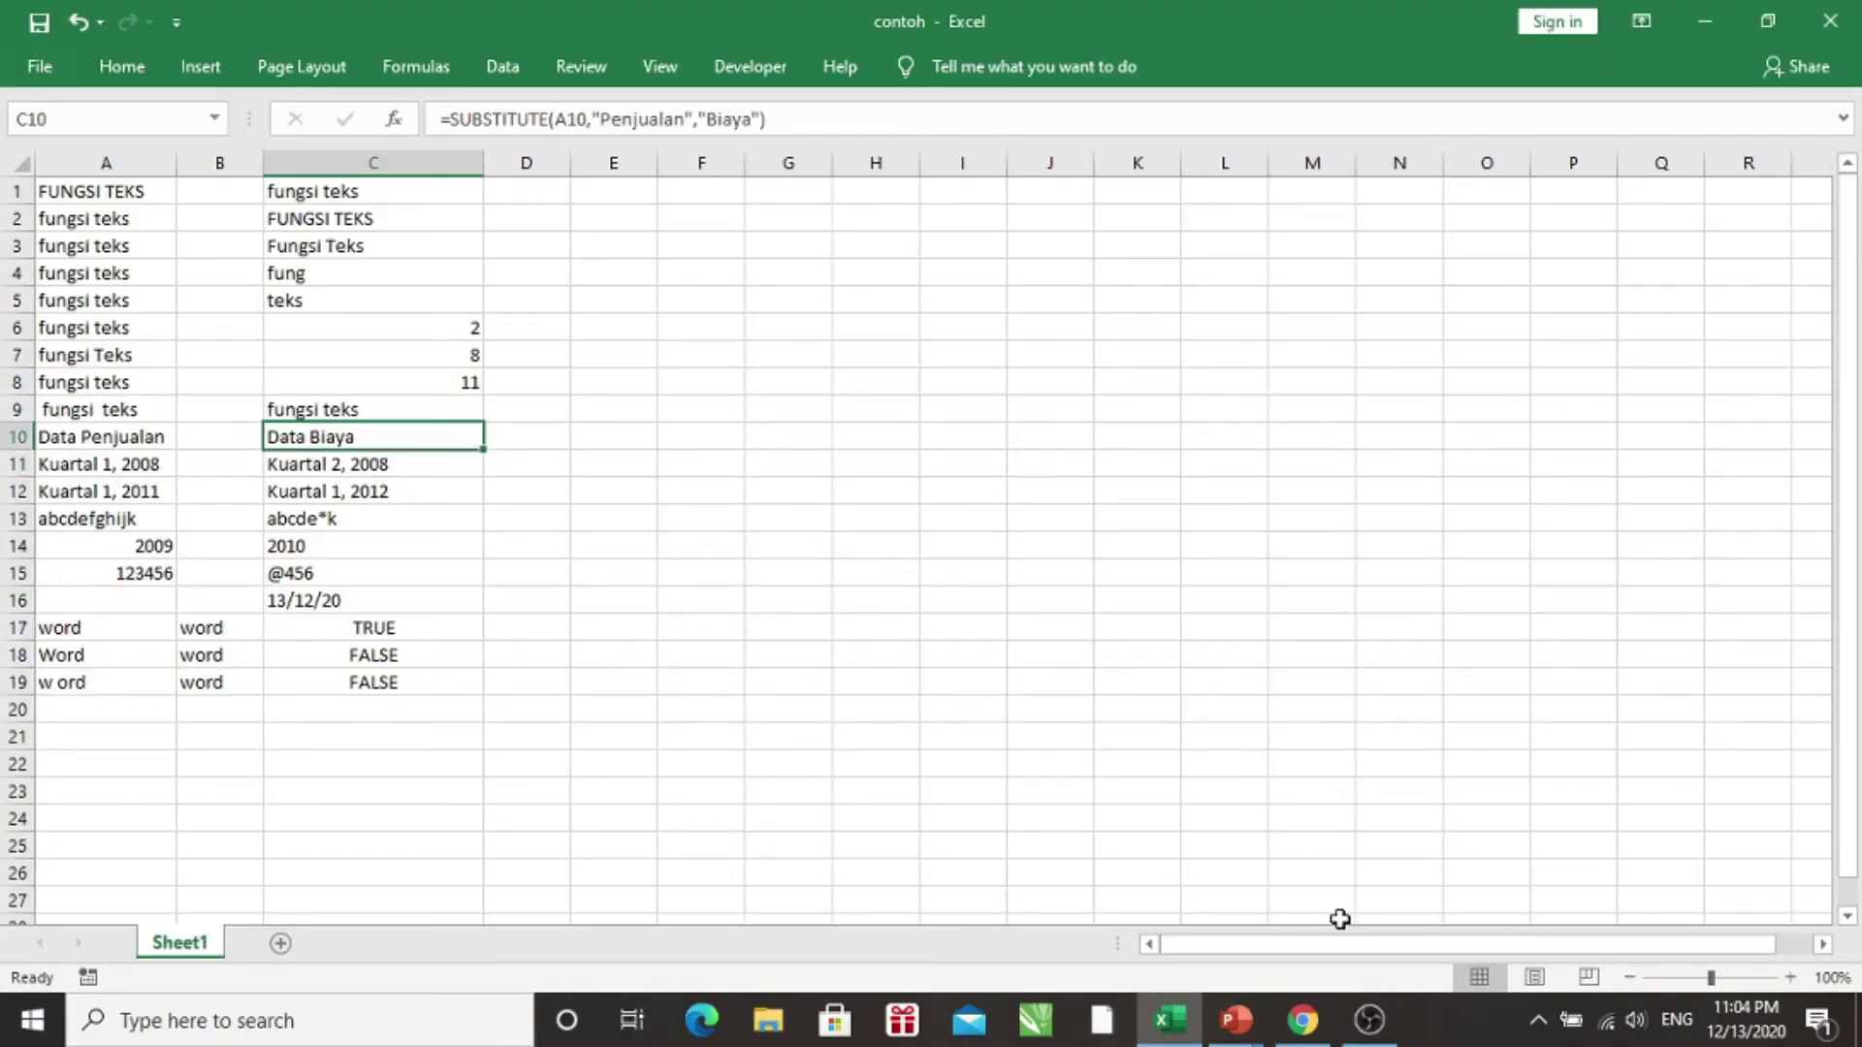
{"action": "key", "text": "Down"}
{"action": "key", "text": "Up"}
{"action": "key", "text": "Down"}
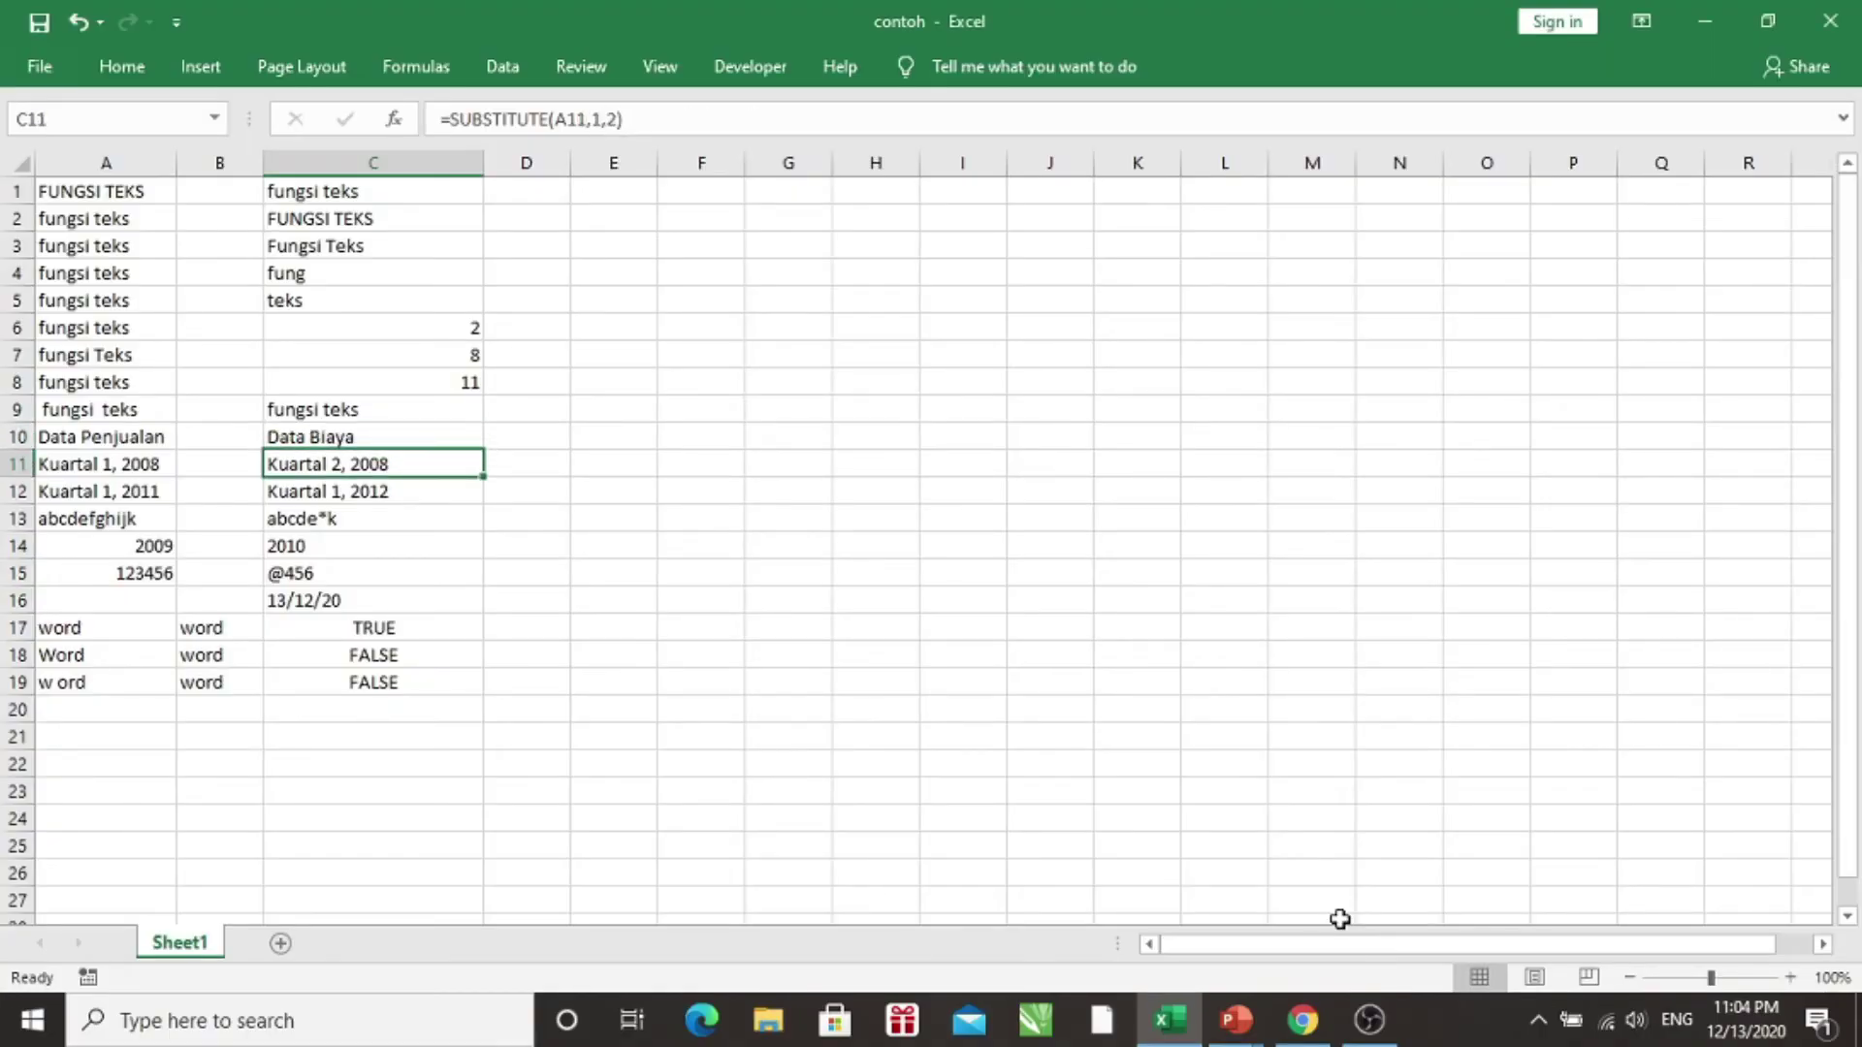
{"action": "key", "text": "Up"}
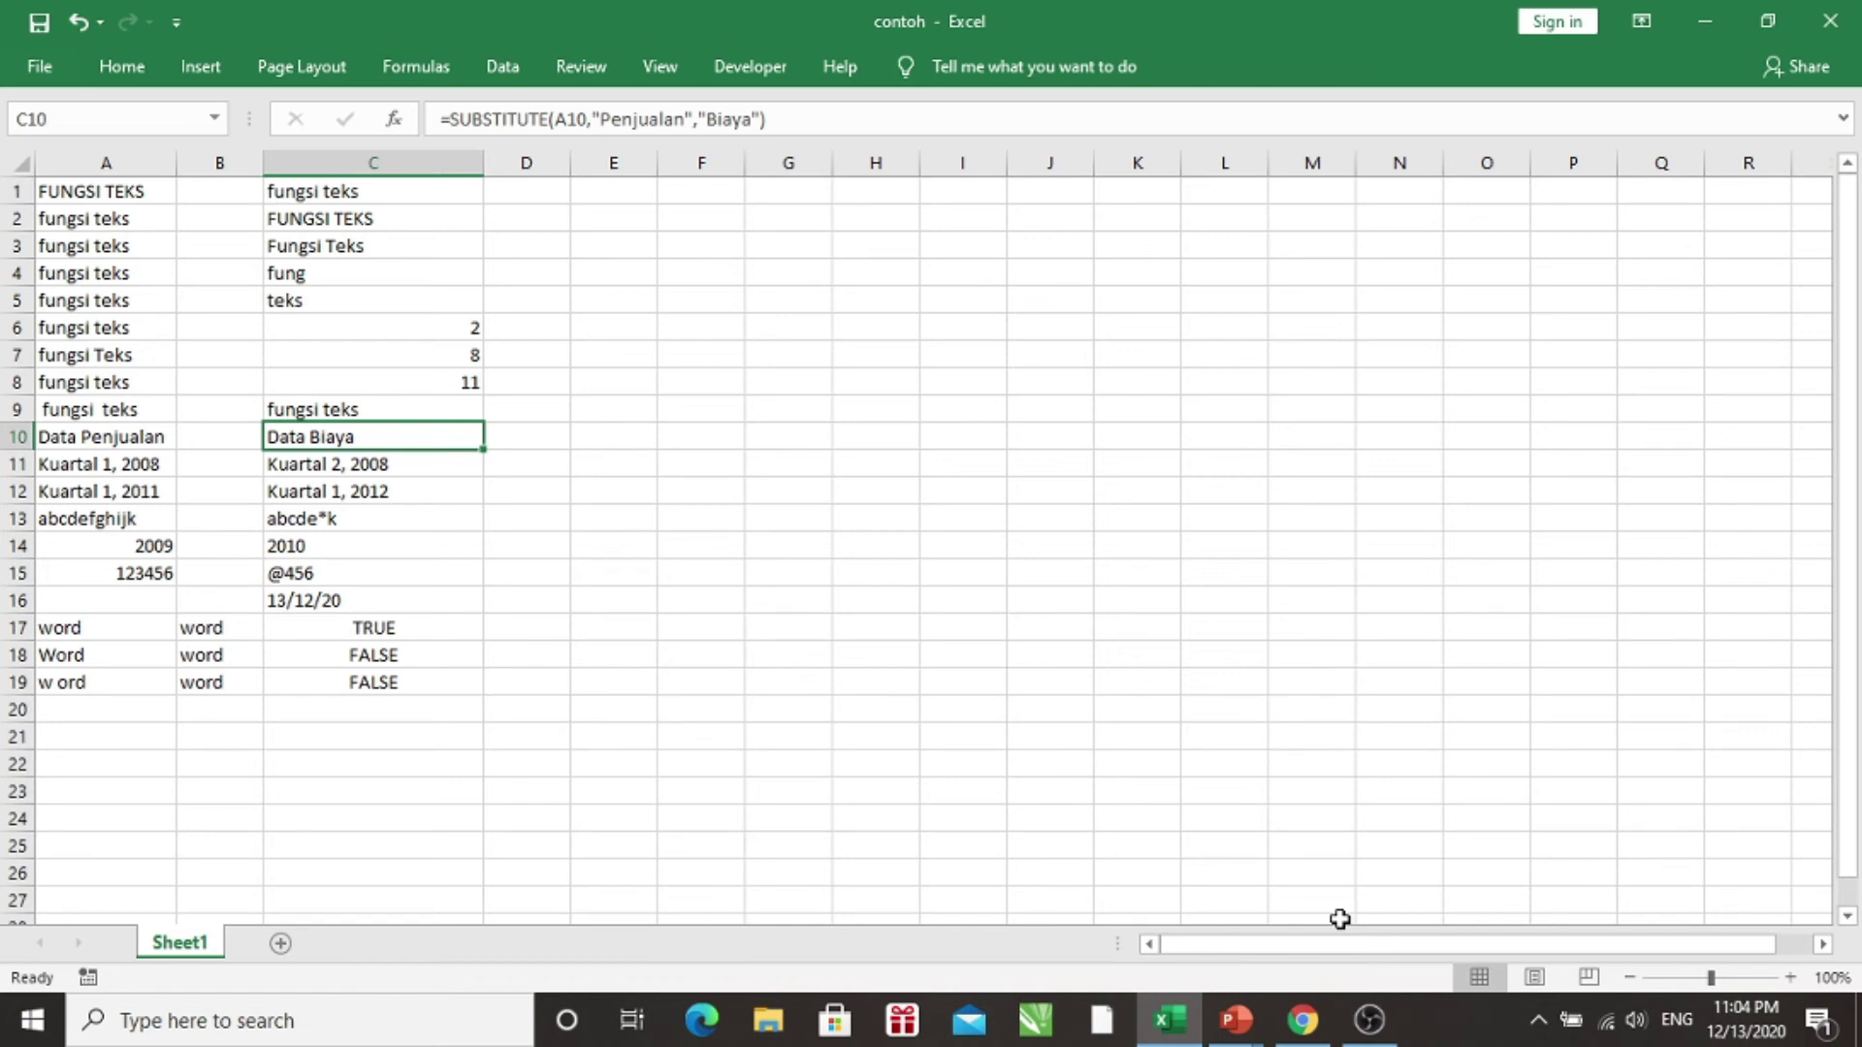
{"action": "key", "text": "Down"}
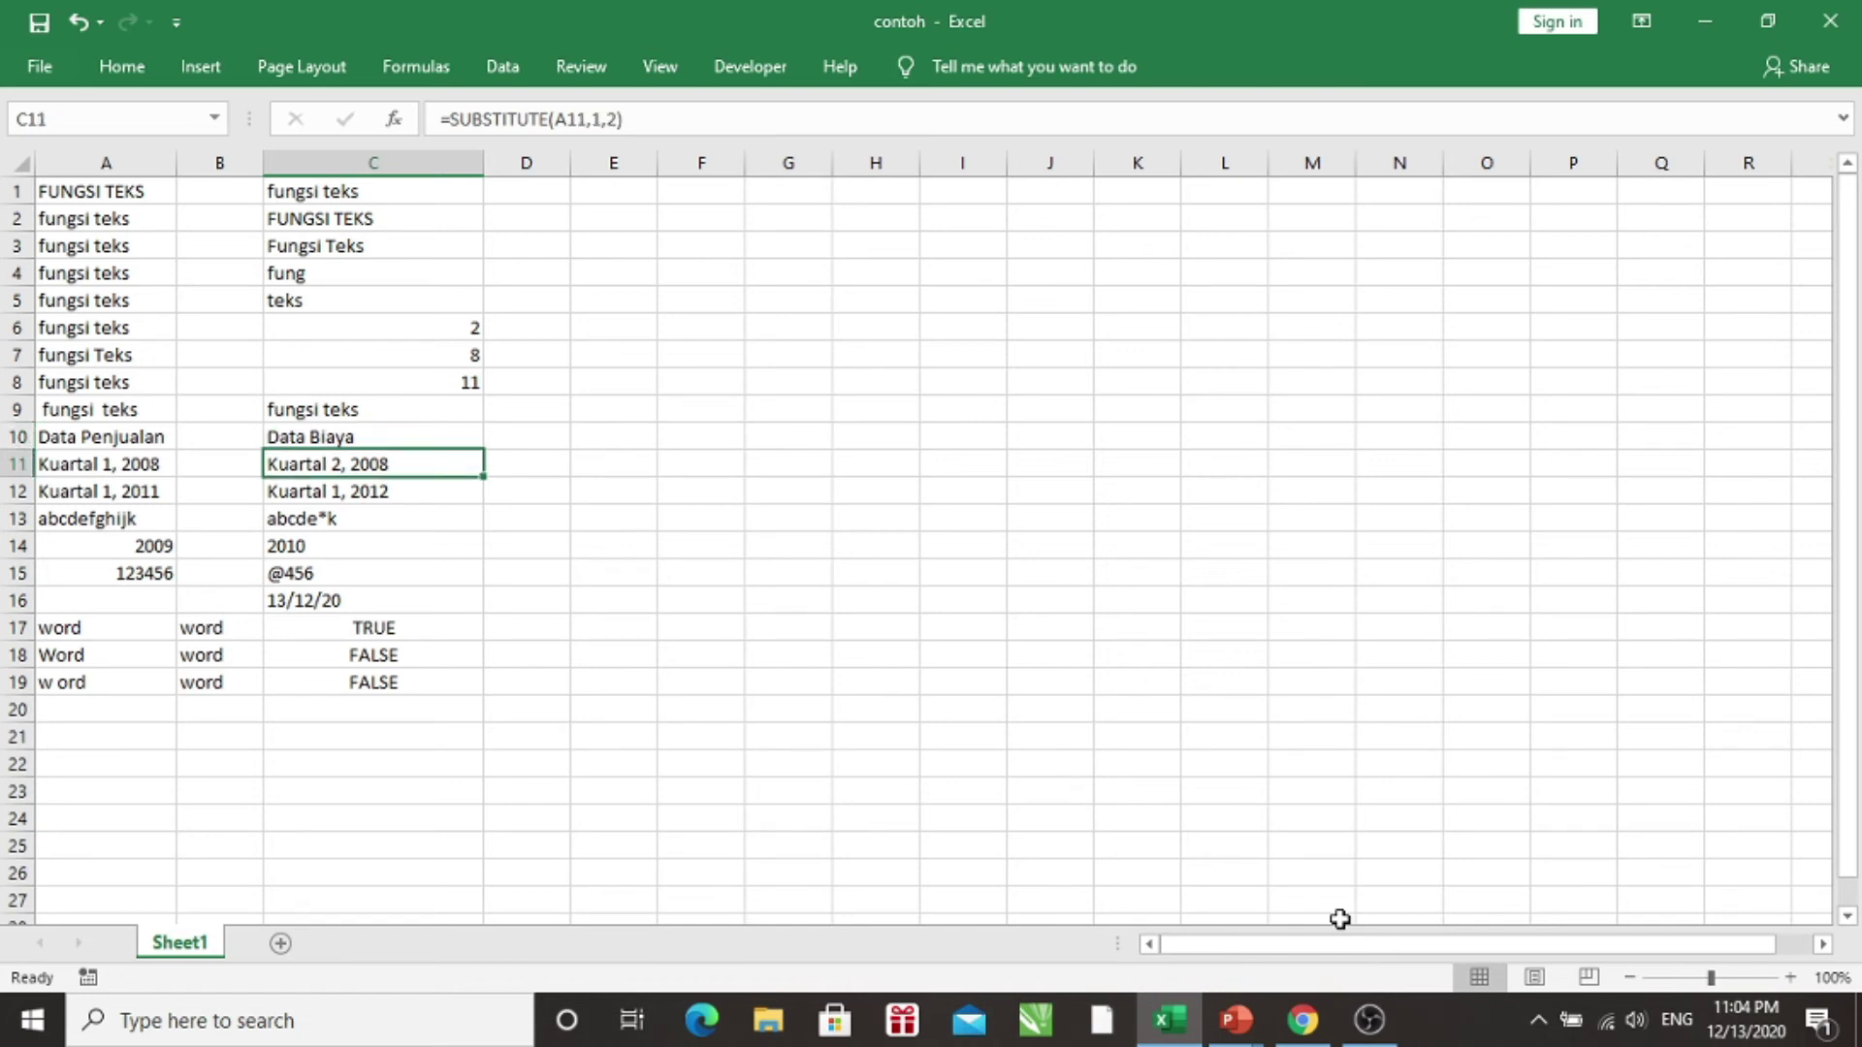
{"action": "key", "text": "Up"}
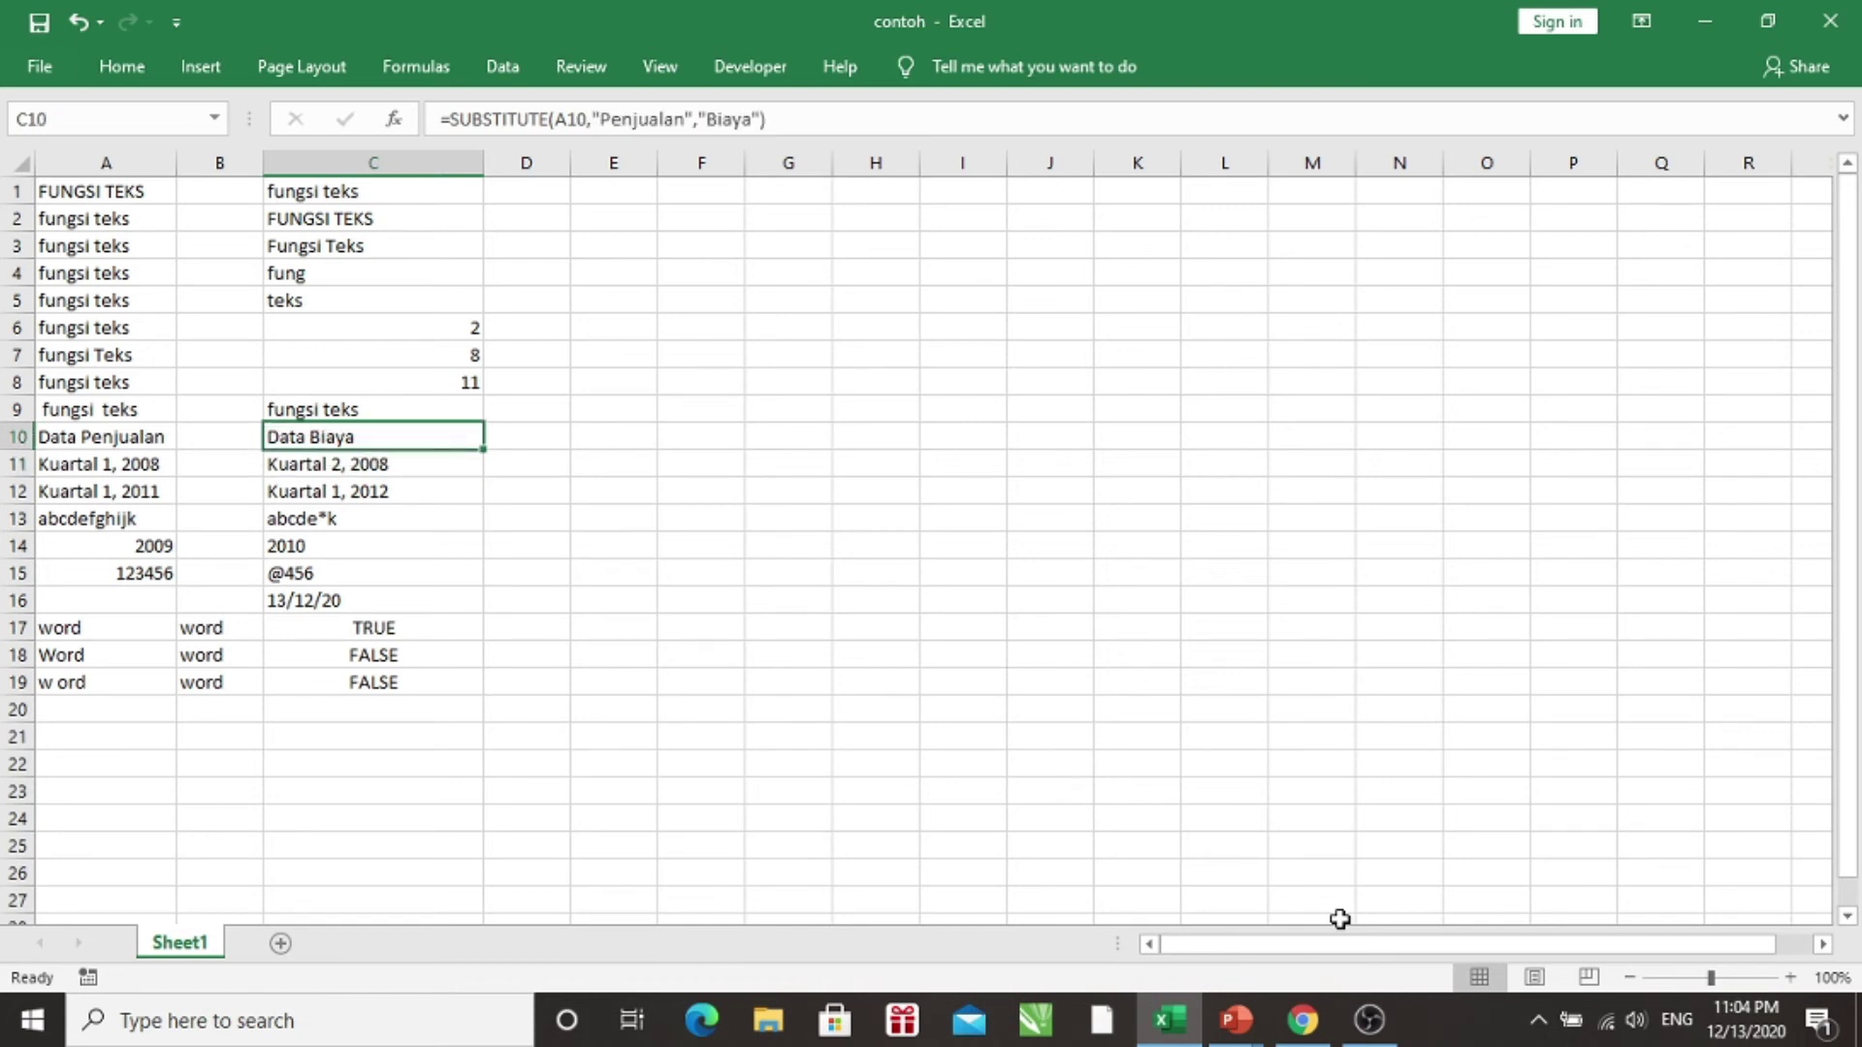
{"action": "key", "text": "Down"}
{"action": "key", "text": "Down"}
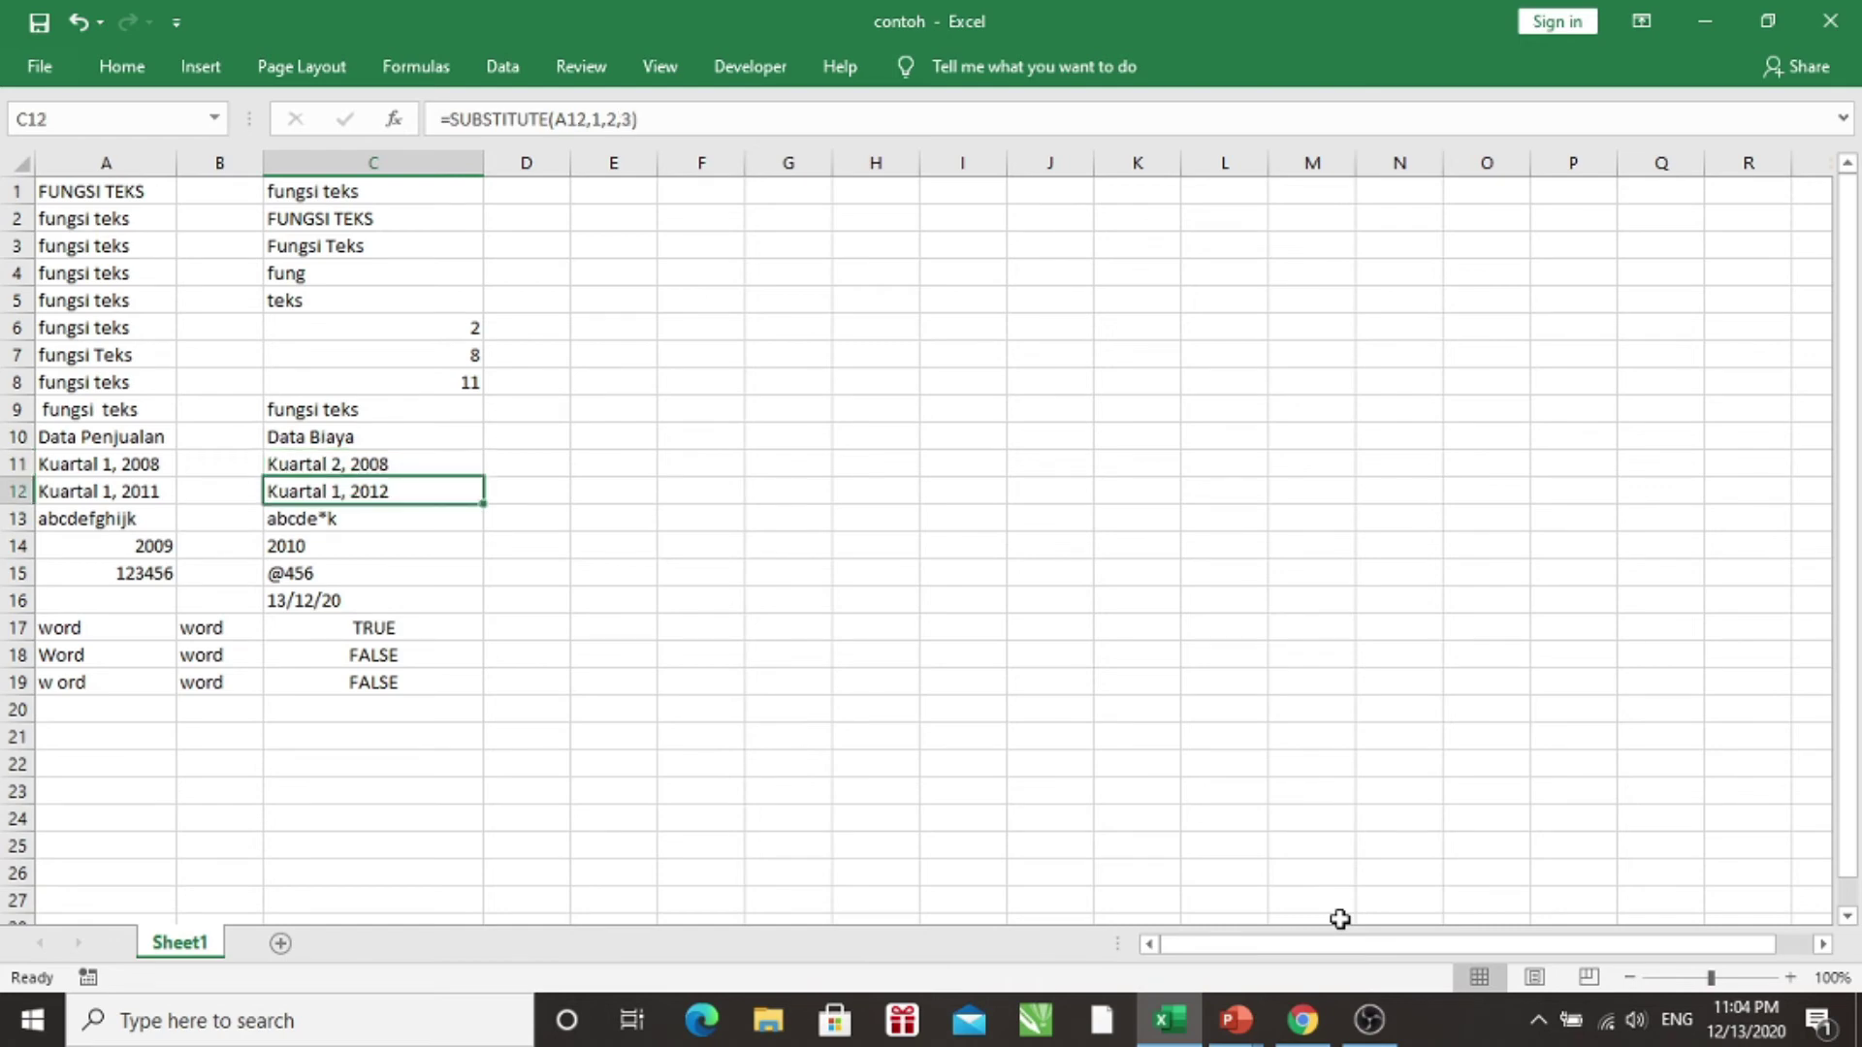
{"action": "key", "text": "Down"}
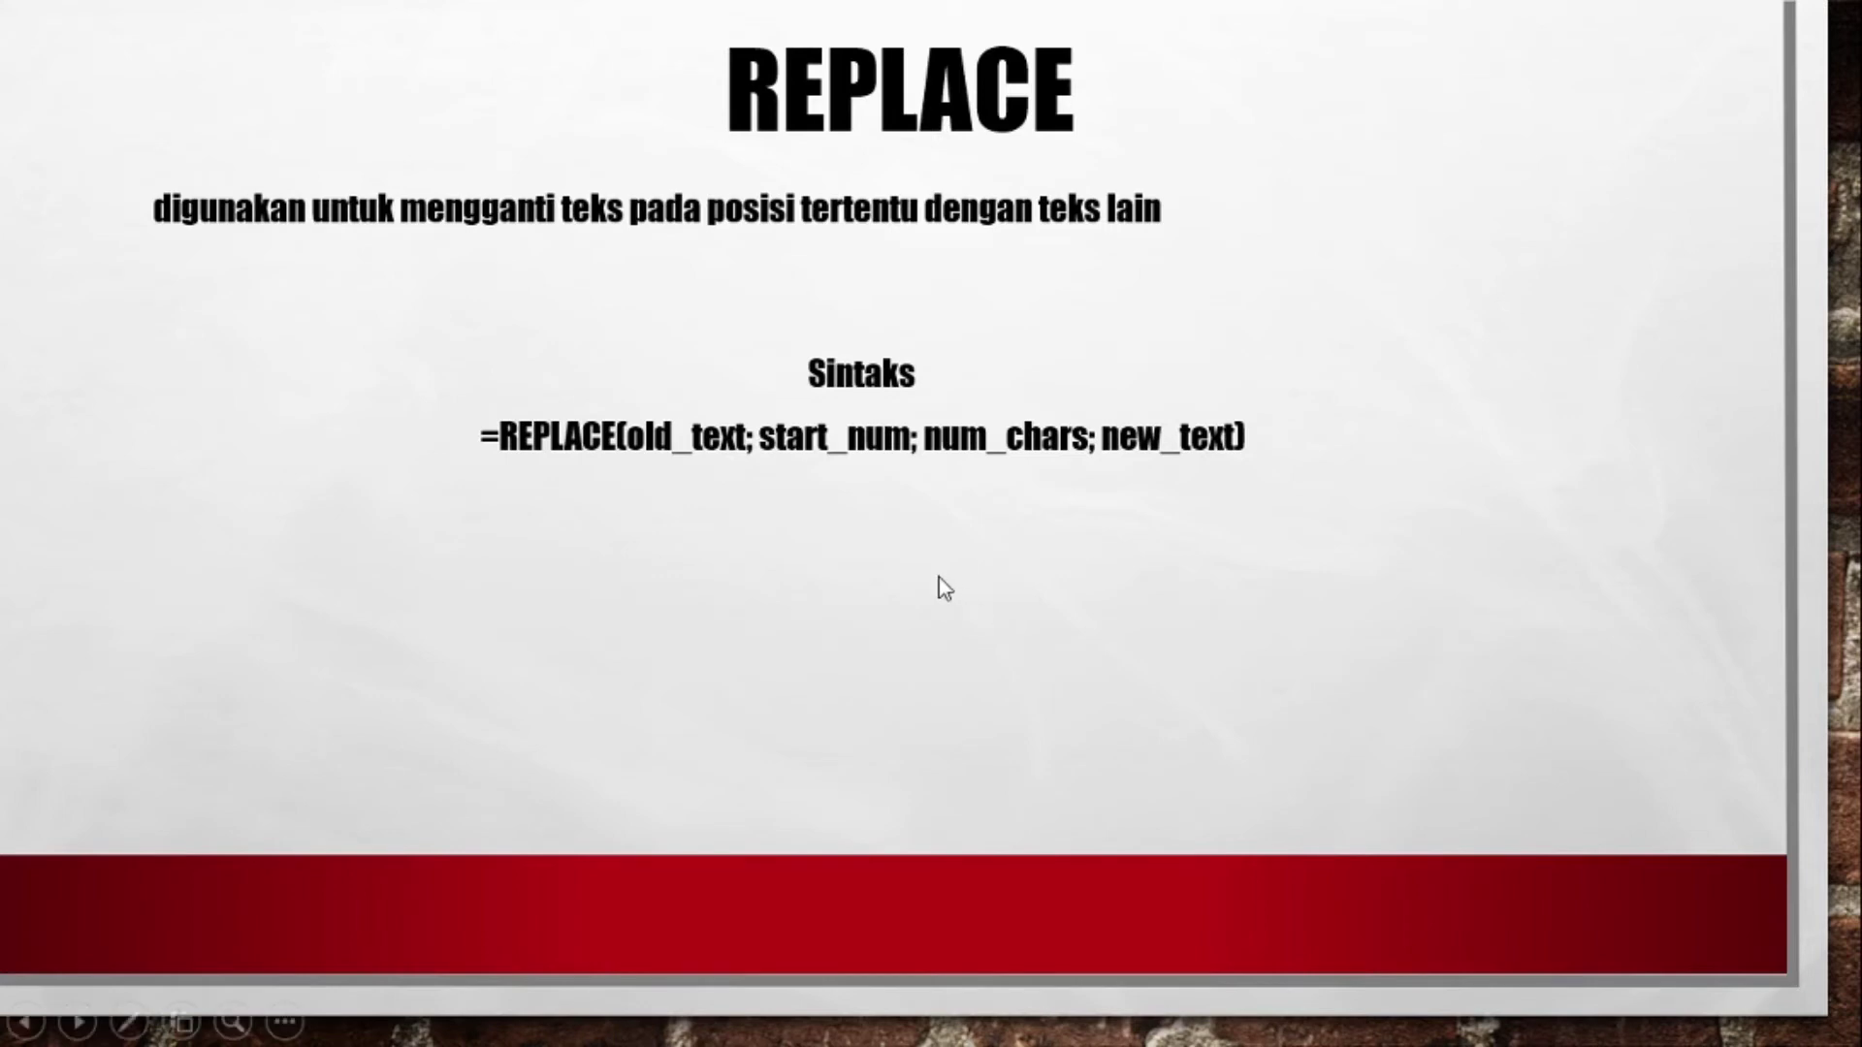
- Return to Excel and compare the REPLACE formula in cell C13 with the syntax on the PowerPoint REPLACE slide
{"action": "key", "text": "alt+Tab"}
{"action": "key", "text": "Up"}
{"action": "key", "text": "Up"}
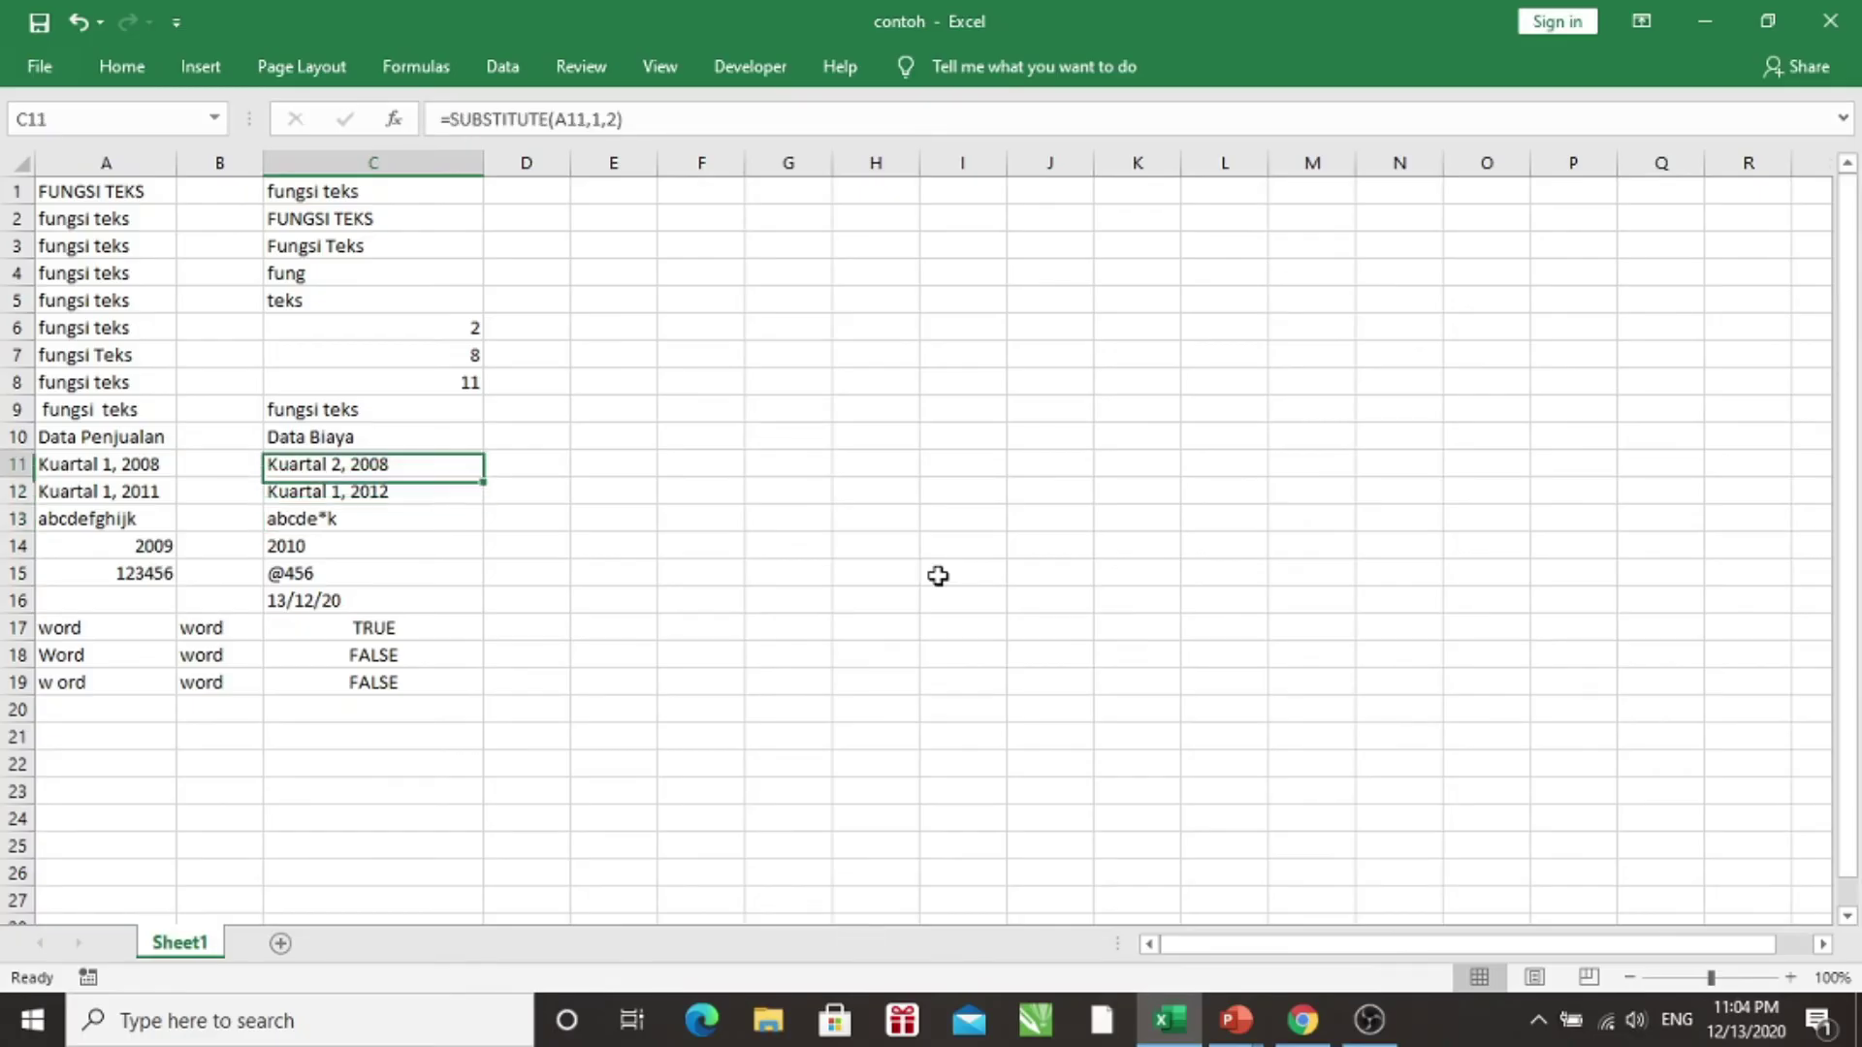
{"action": "key", "text": "Down"}
{"action": "key", "text": "Down"}
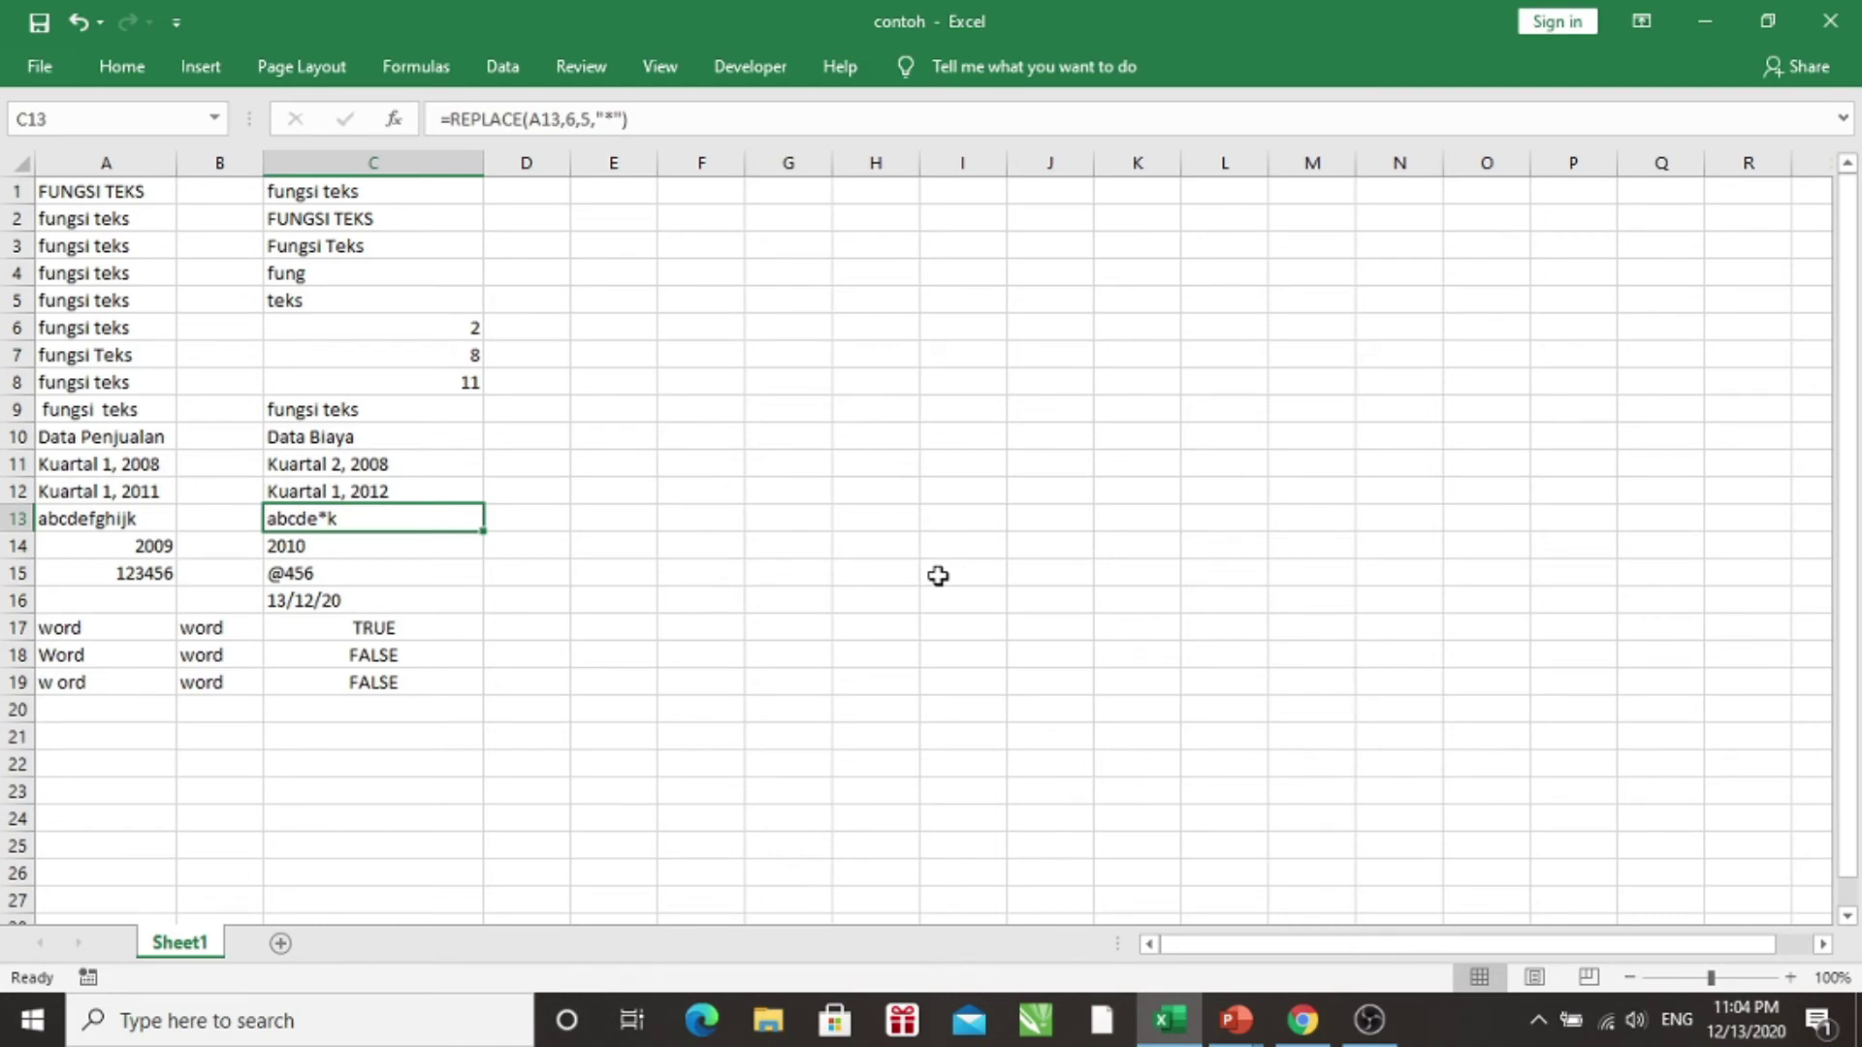
{"action": "key", "text": "alt+Tab"}
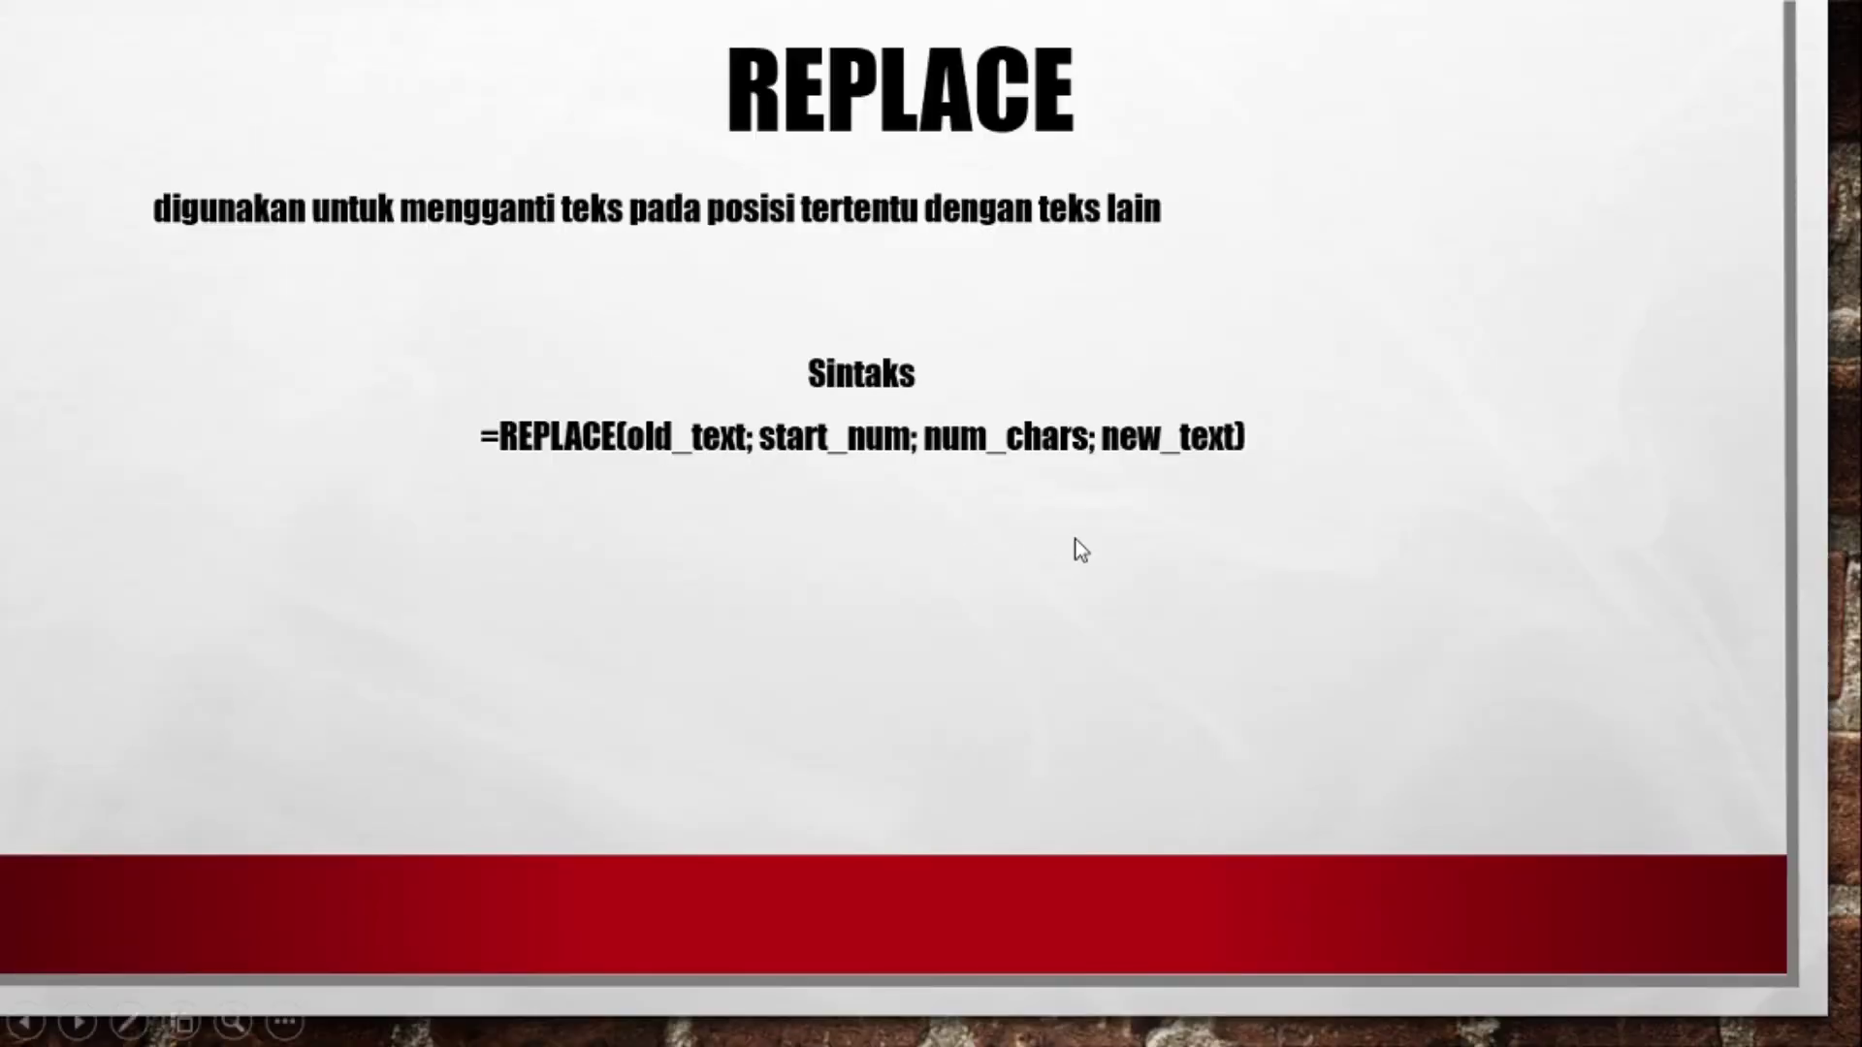
{"action": "key", "text": "alt+Tab"}
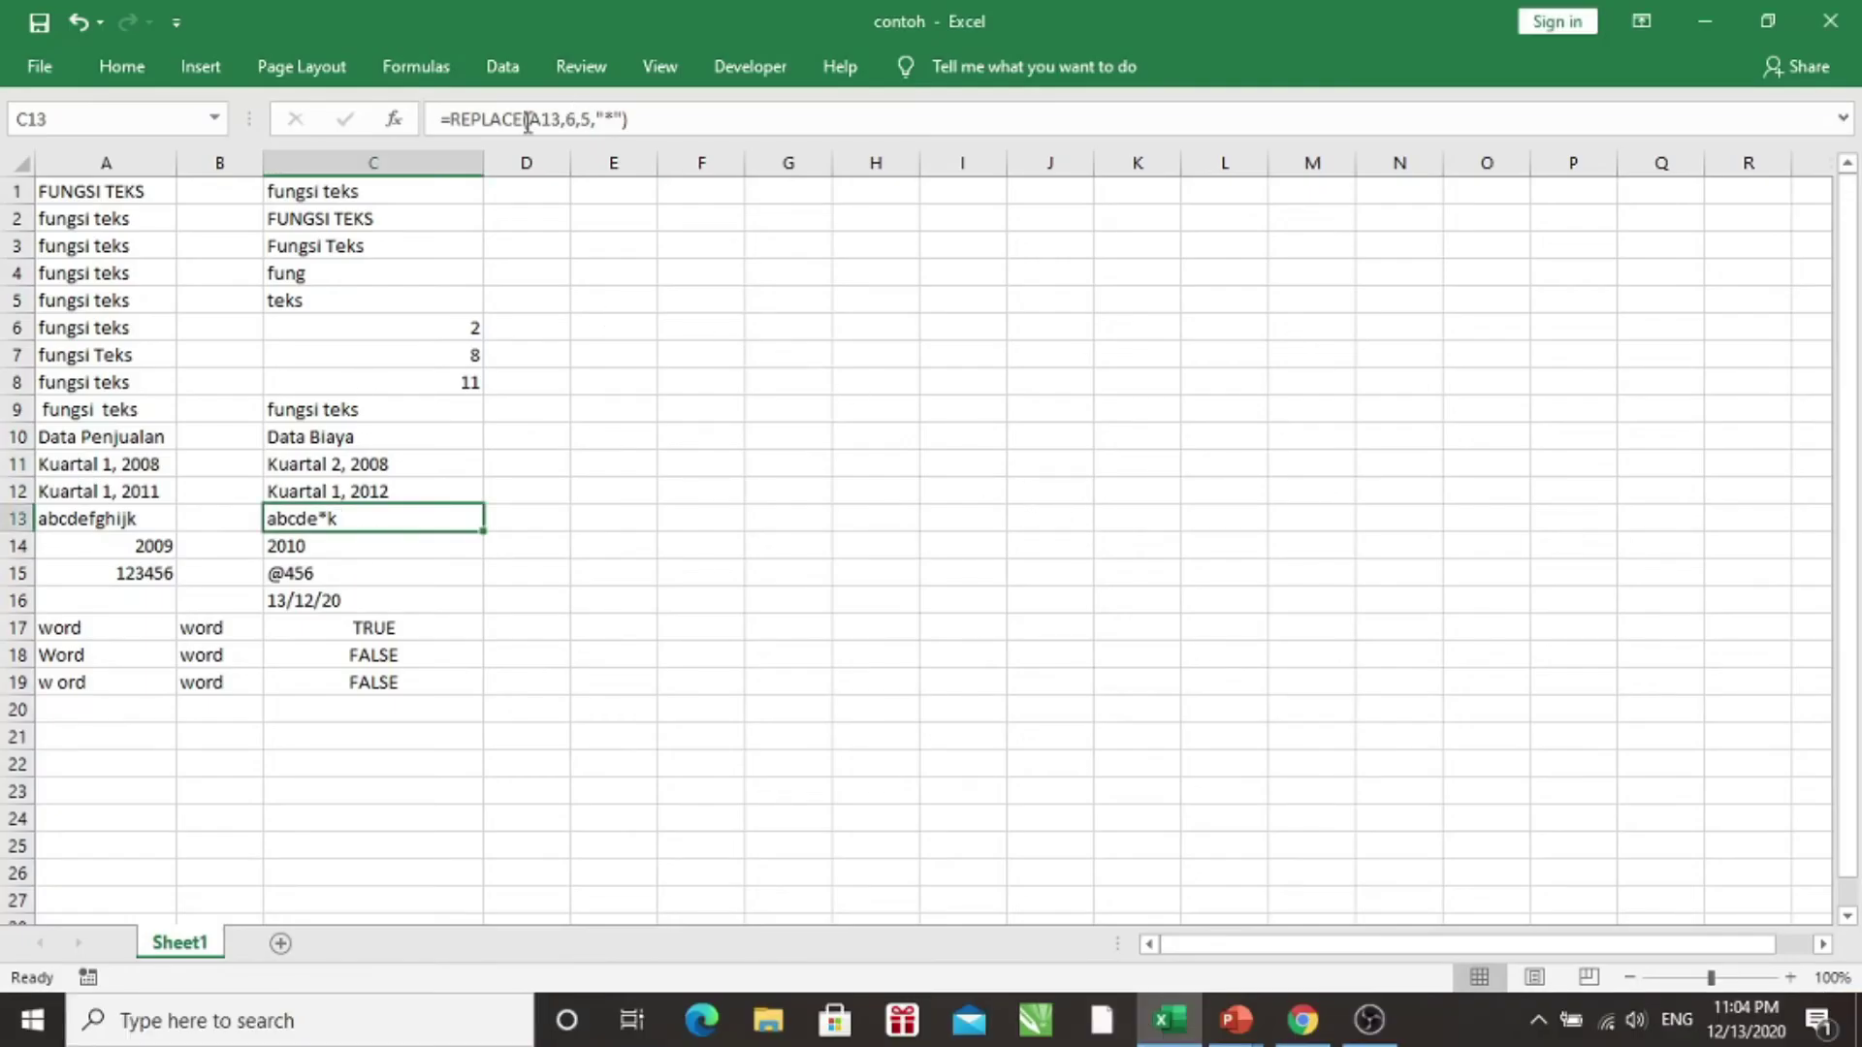
- Examine the source text in cell A13 and the old_text and start_num arguments of the REPLACE formula in cell C13
{"action": "left_click", "coordinate": [45, 519]}
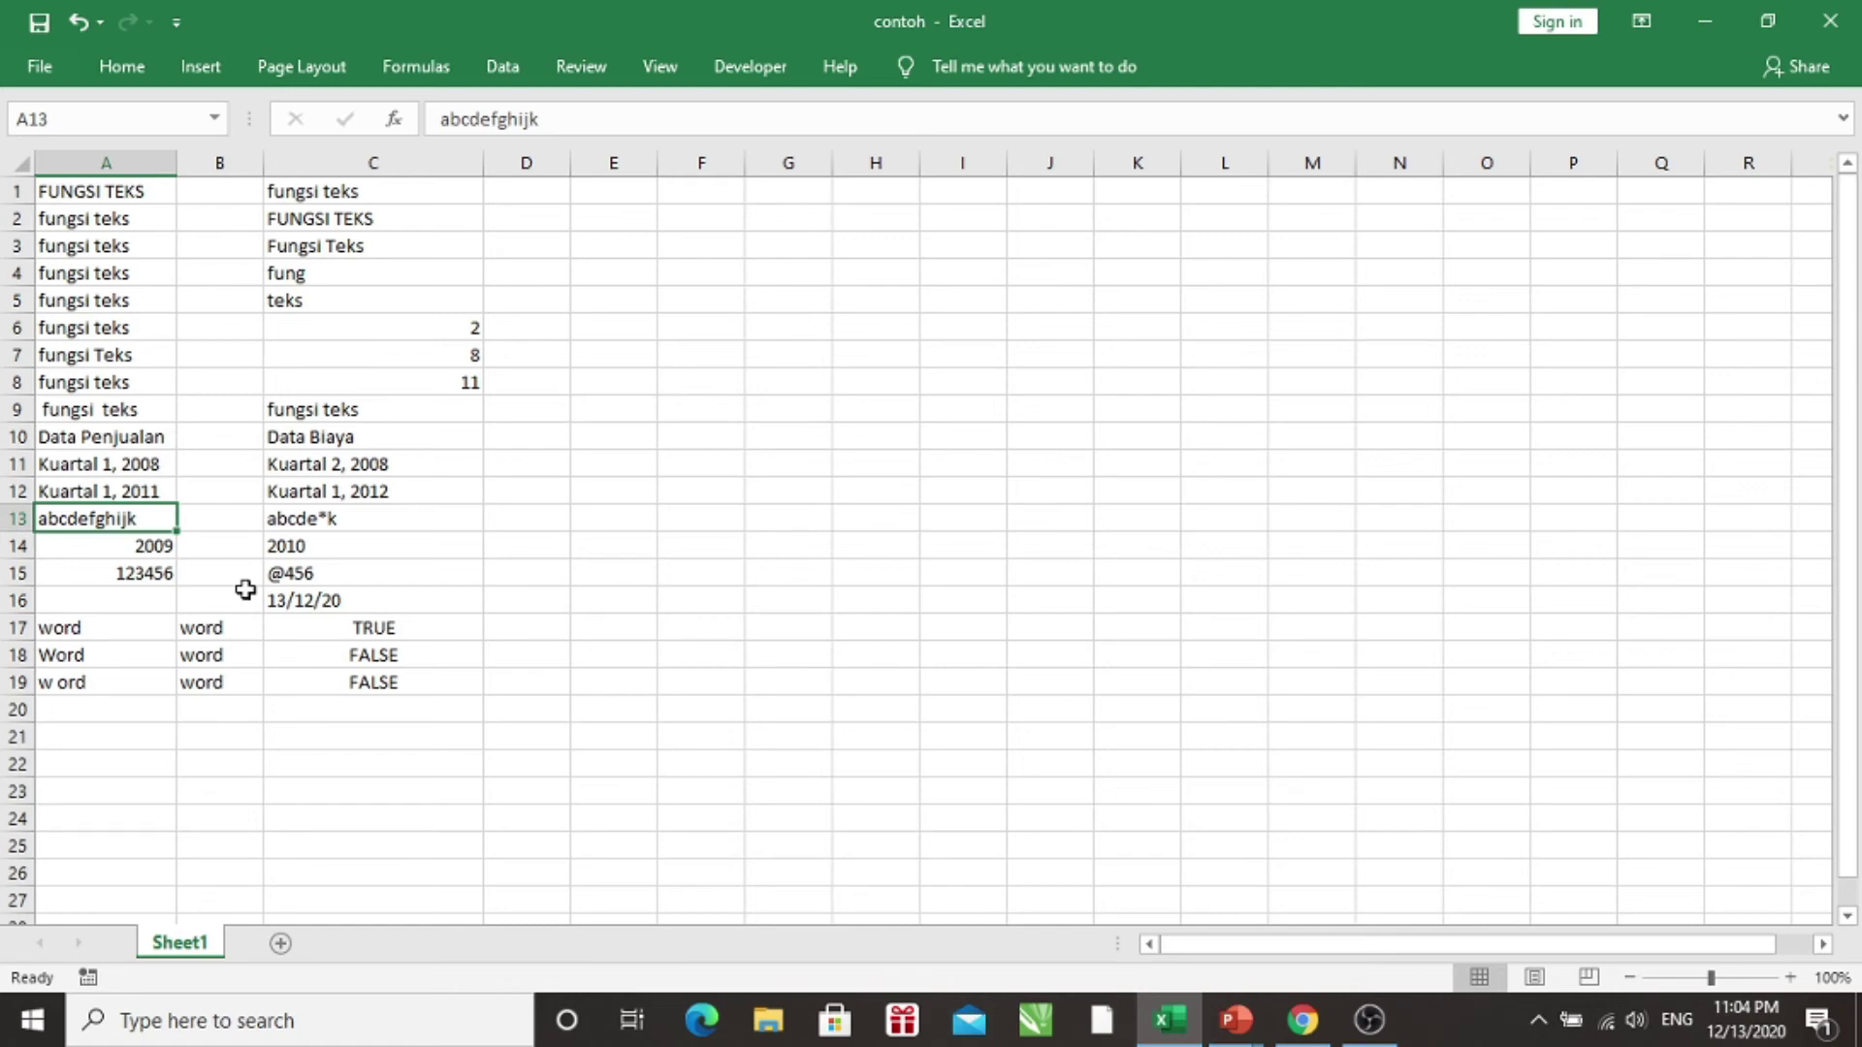
{"action": "key", "text": "Right"}
{"action": "key", "text": "Right"}
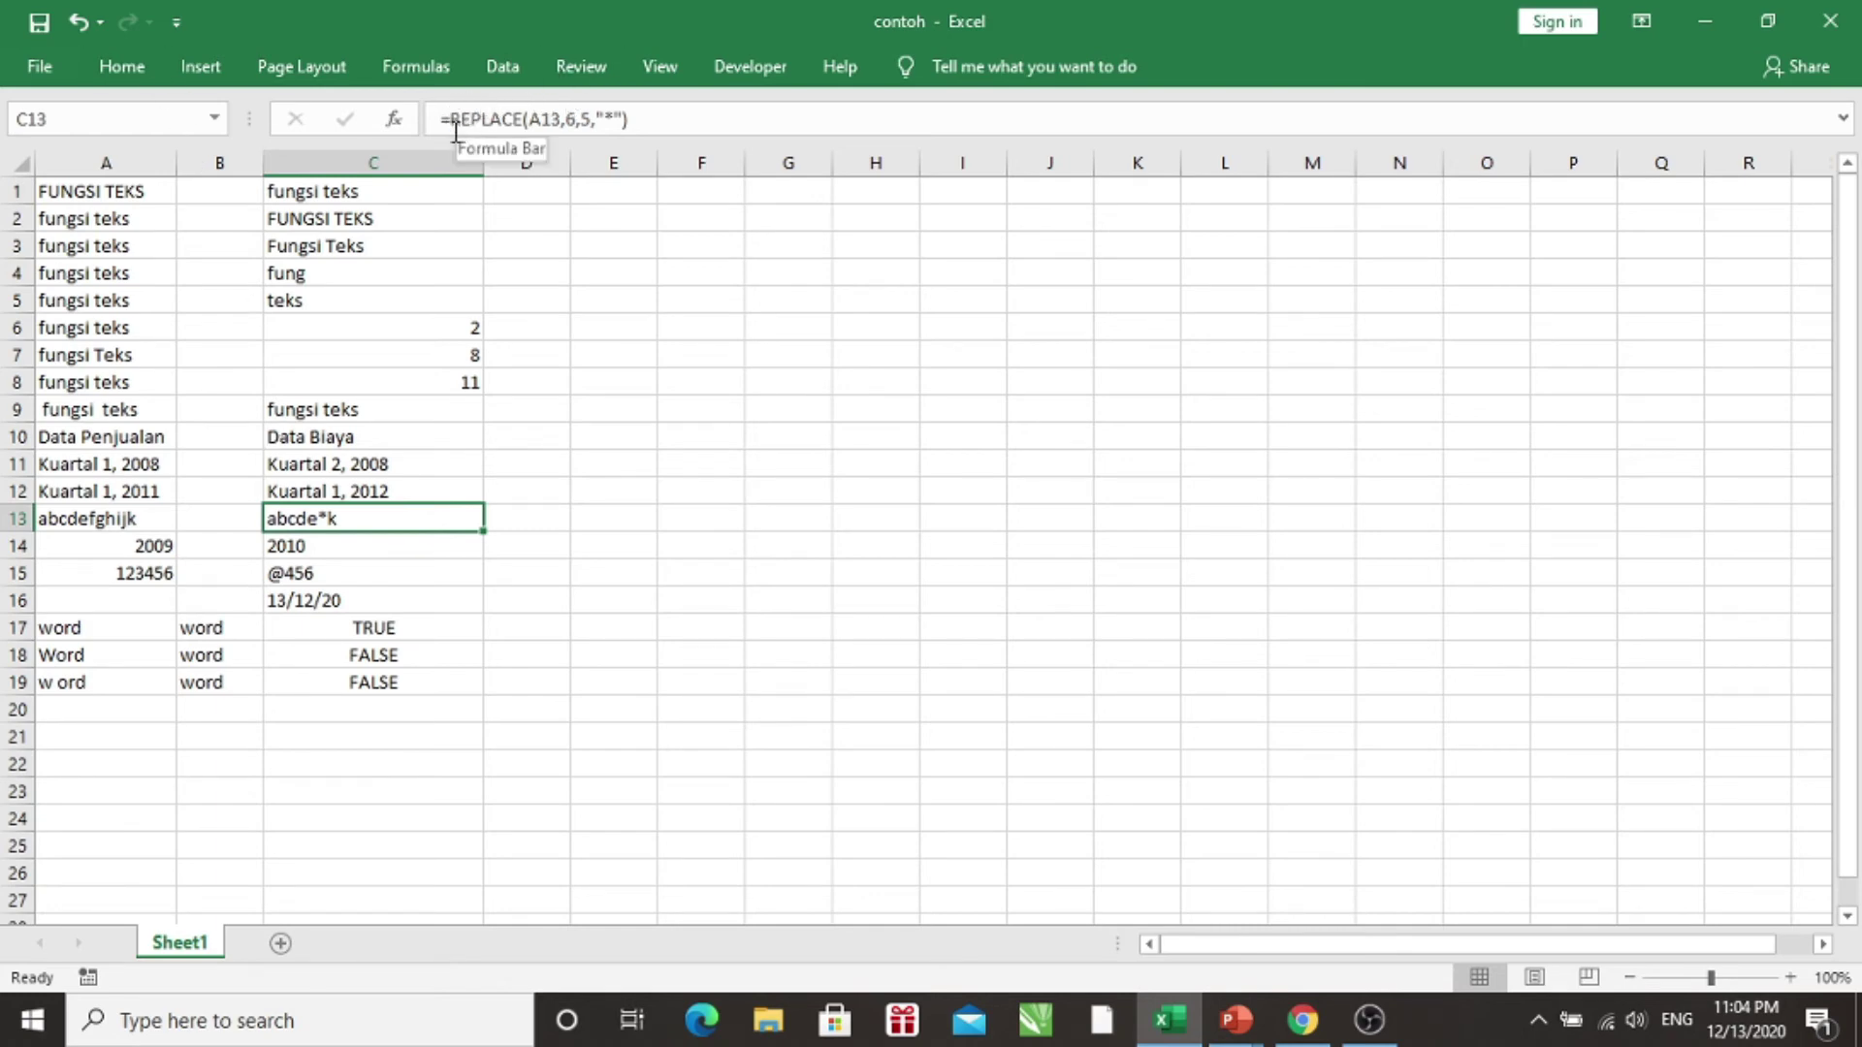
{"action": "left_click", "coordinate": [537, 116]}
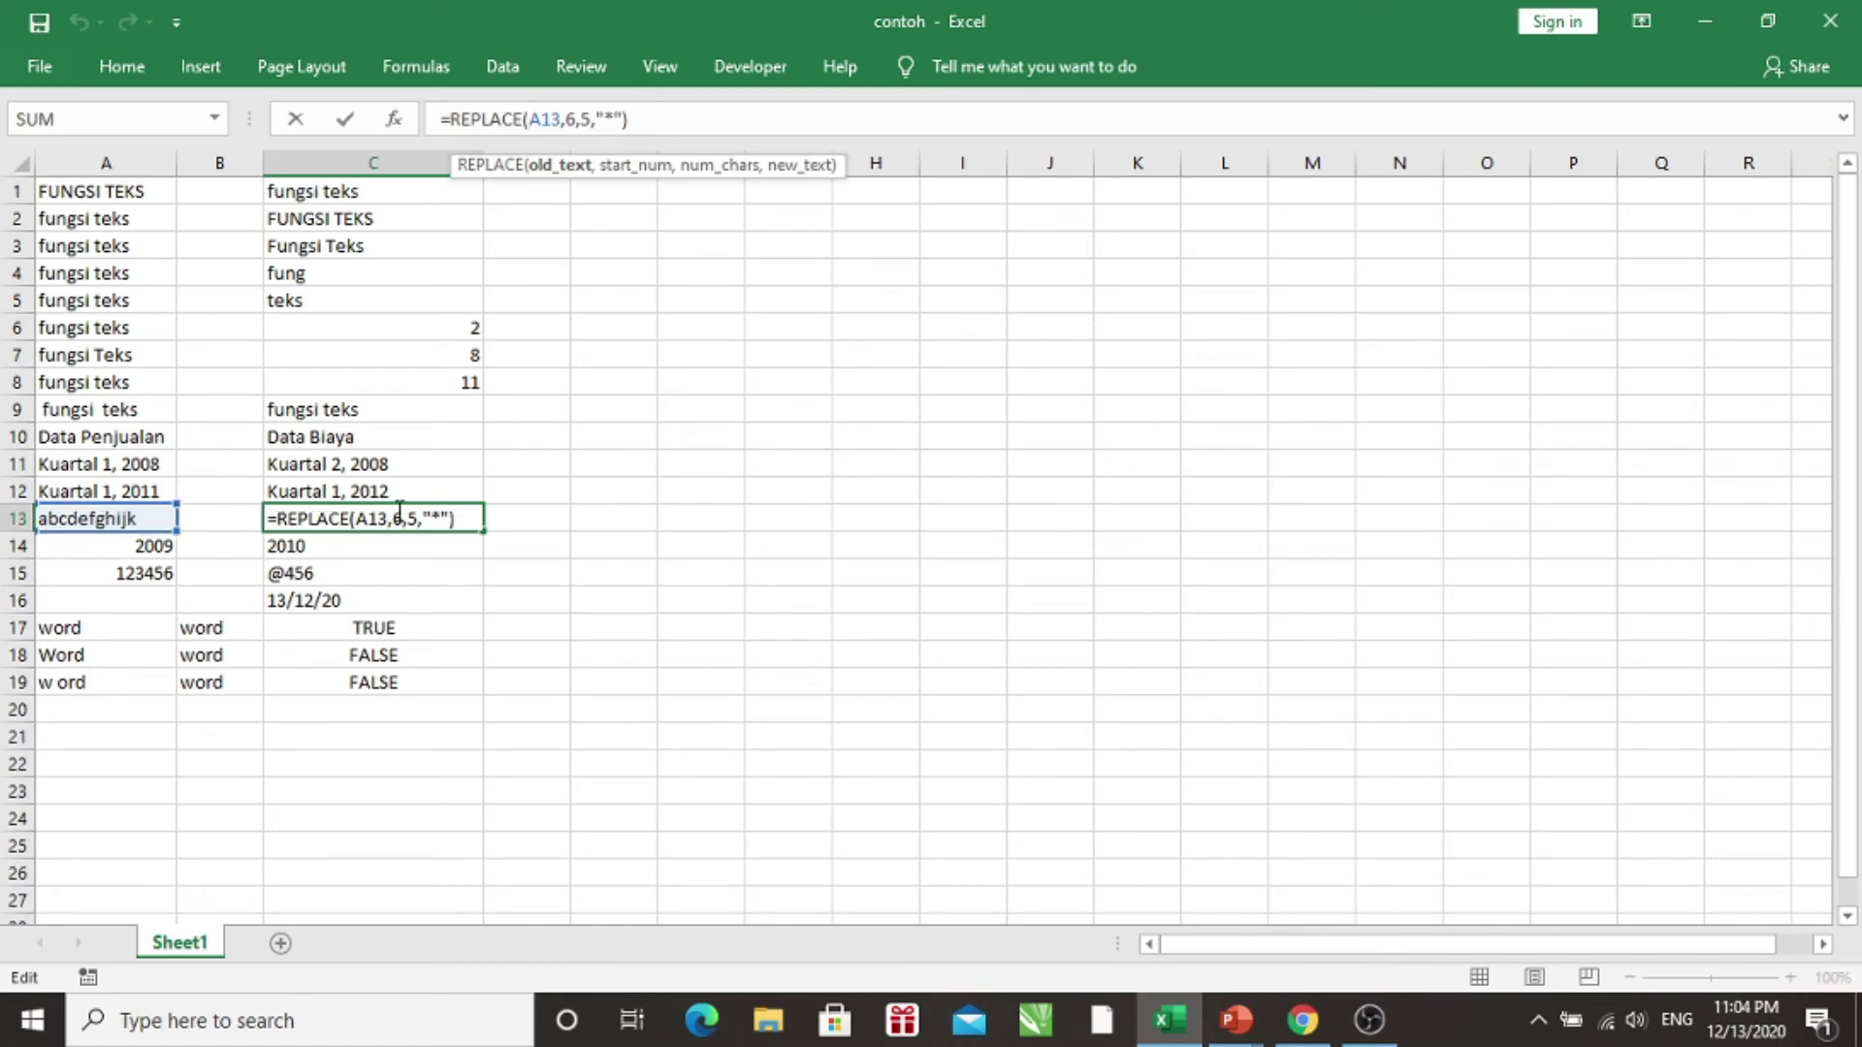
{"action": "left_click", "coordinate": [569, 119]}
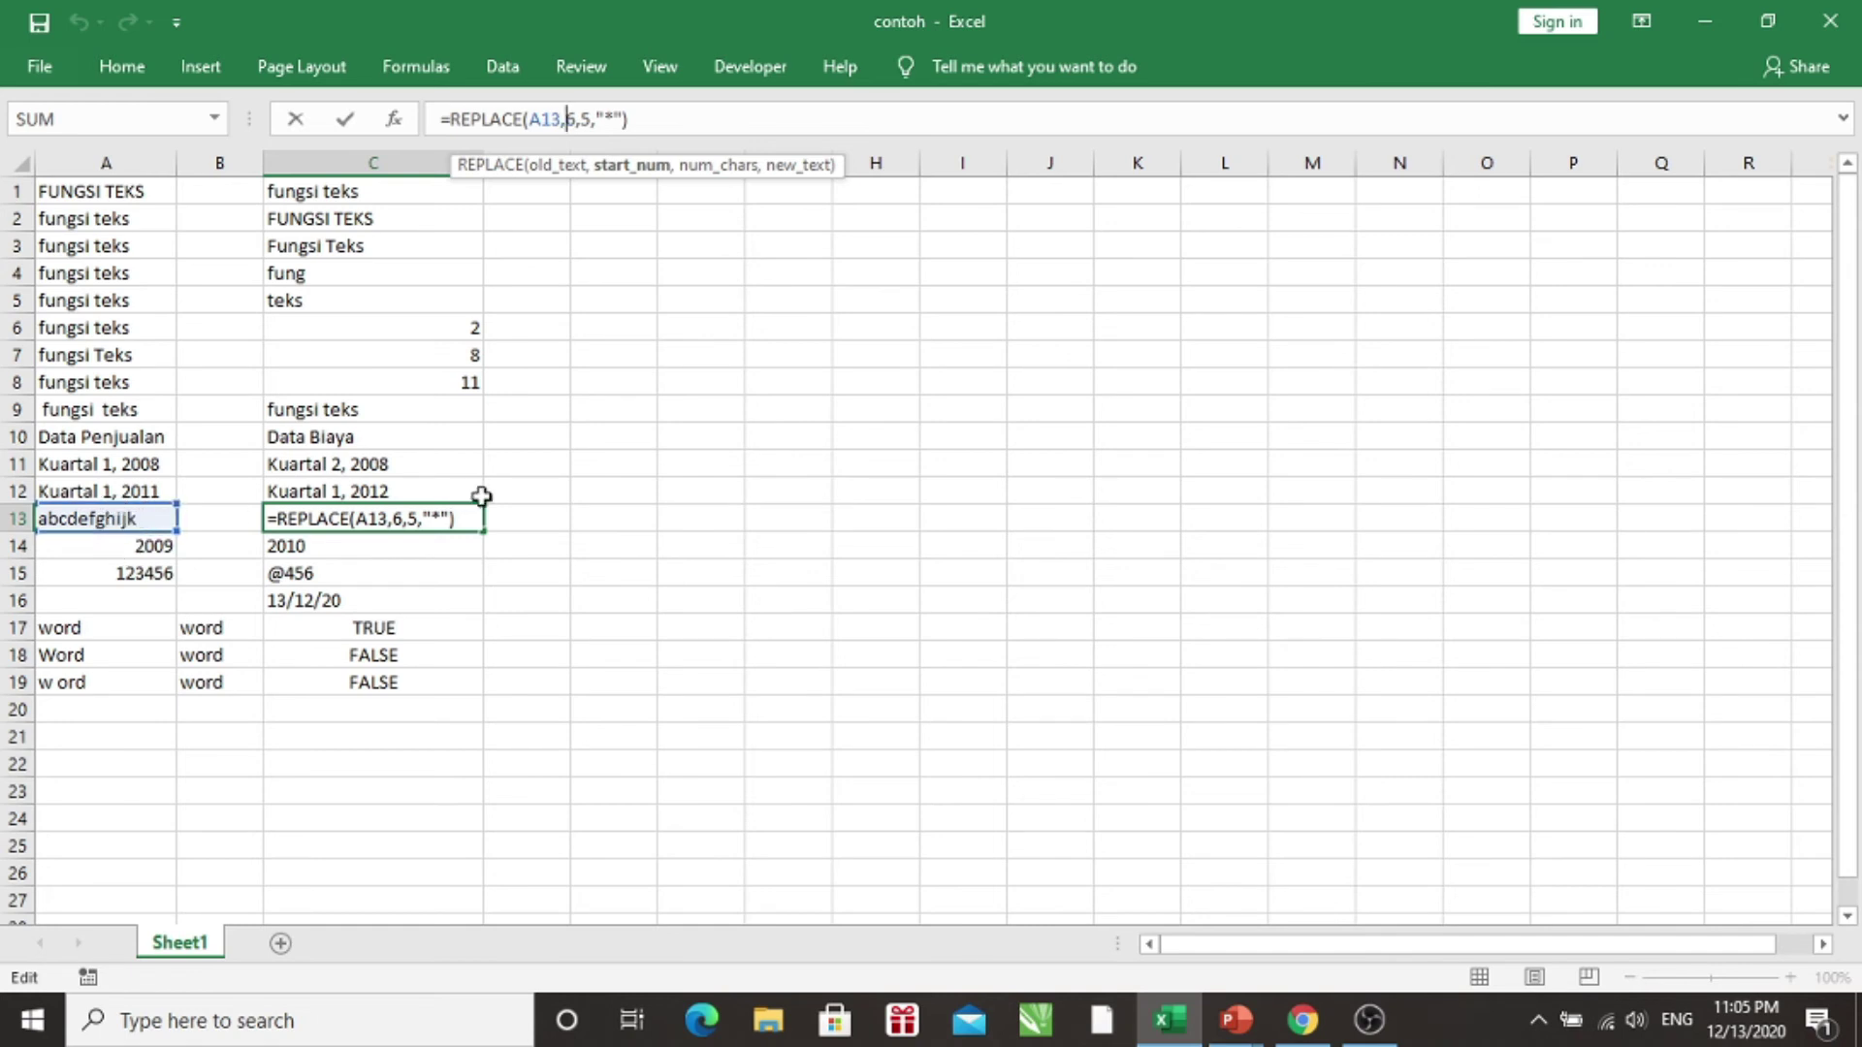
{"action": "key", "text": "Return"}
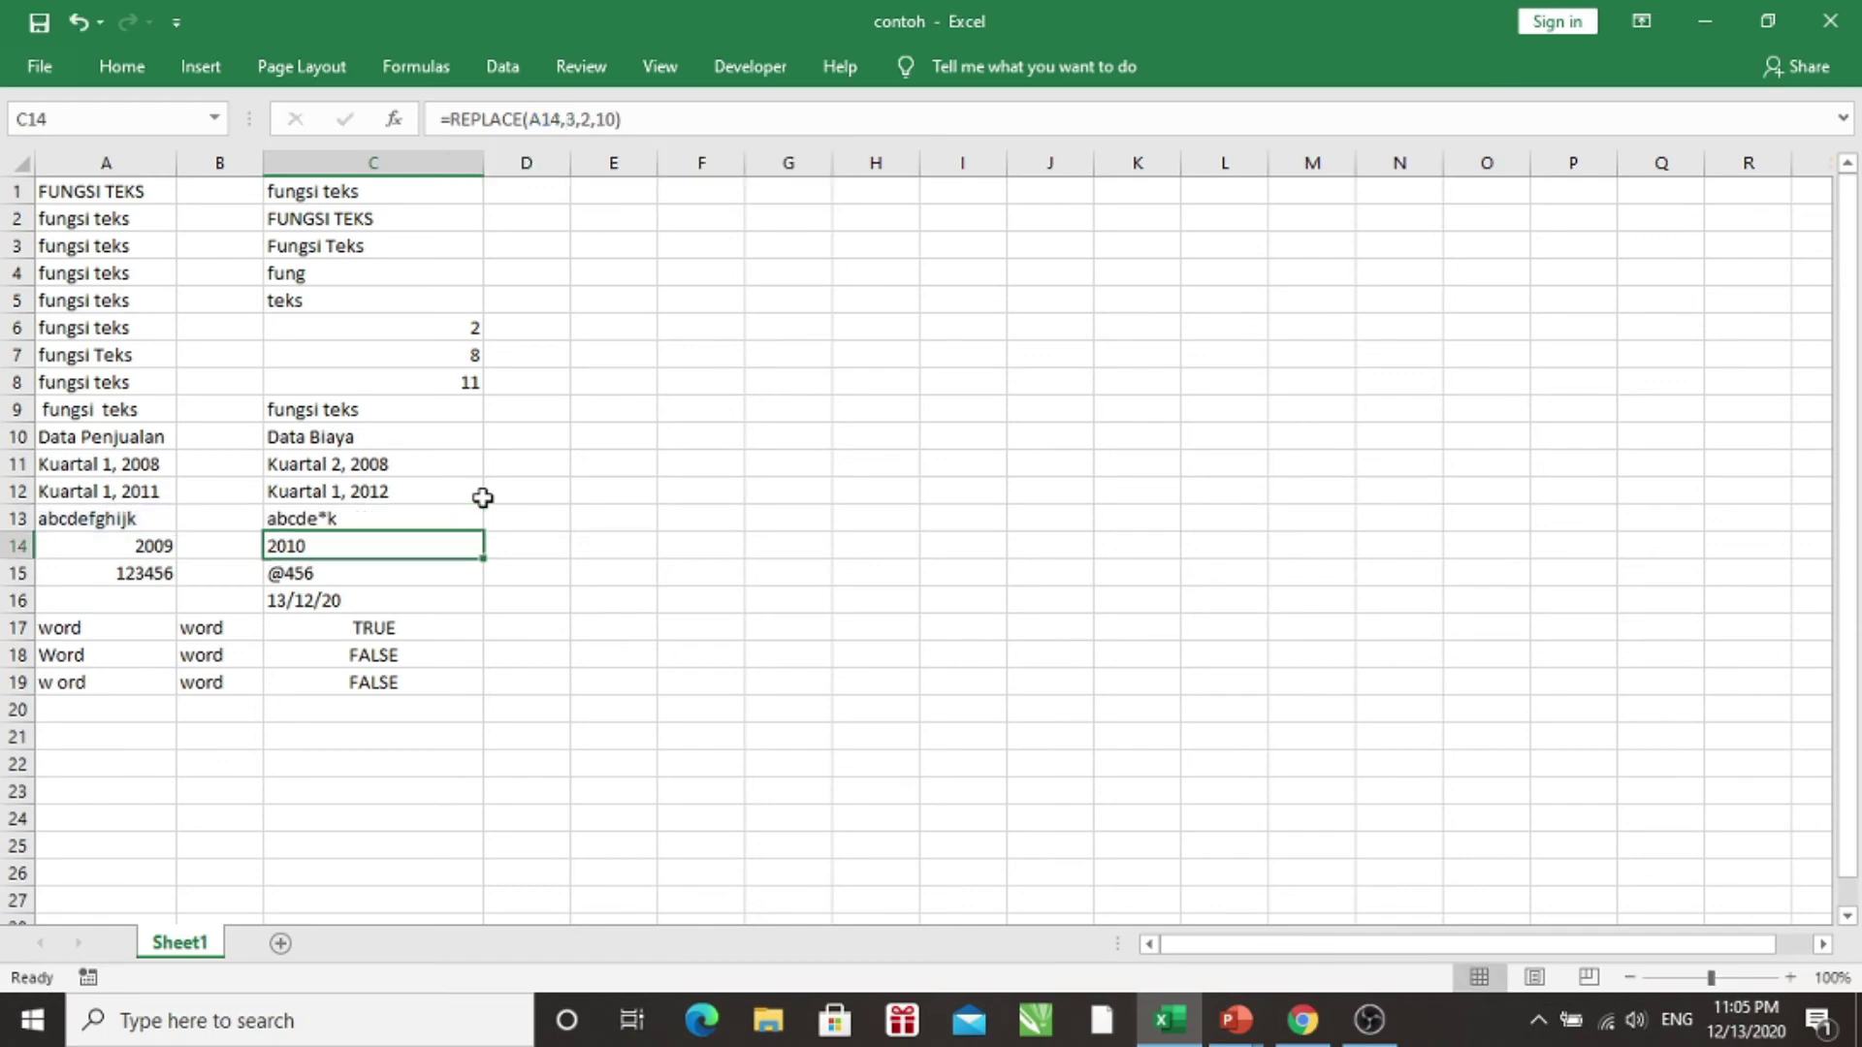
{"action": "key", "text": "Up"}
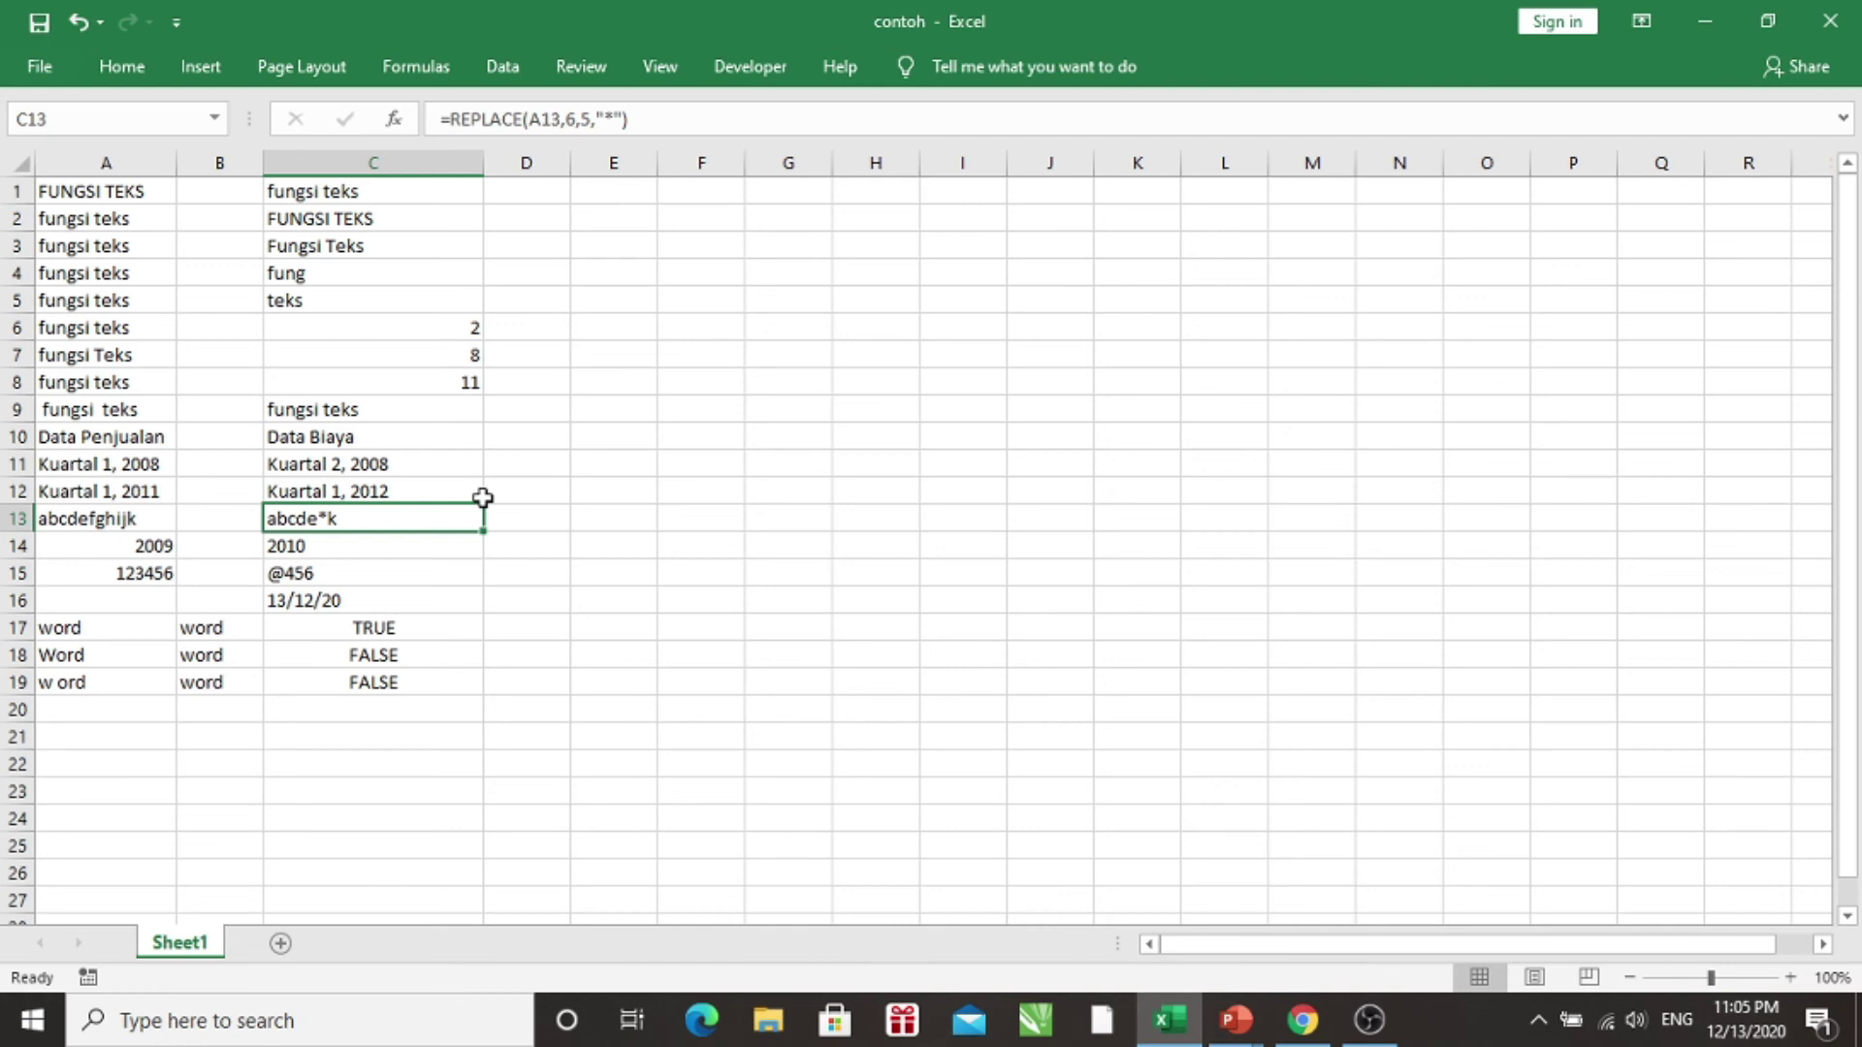
- Review the REPLACE formulas in cells C14 and C15 and the TEXT formula in cell C16
{"action": "key", "text": "Down"}
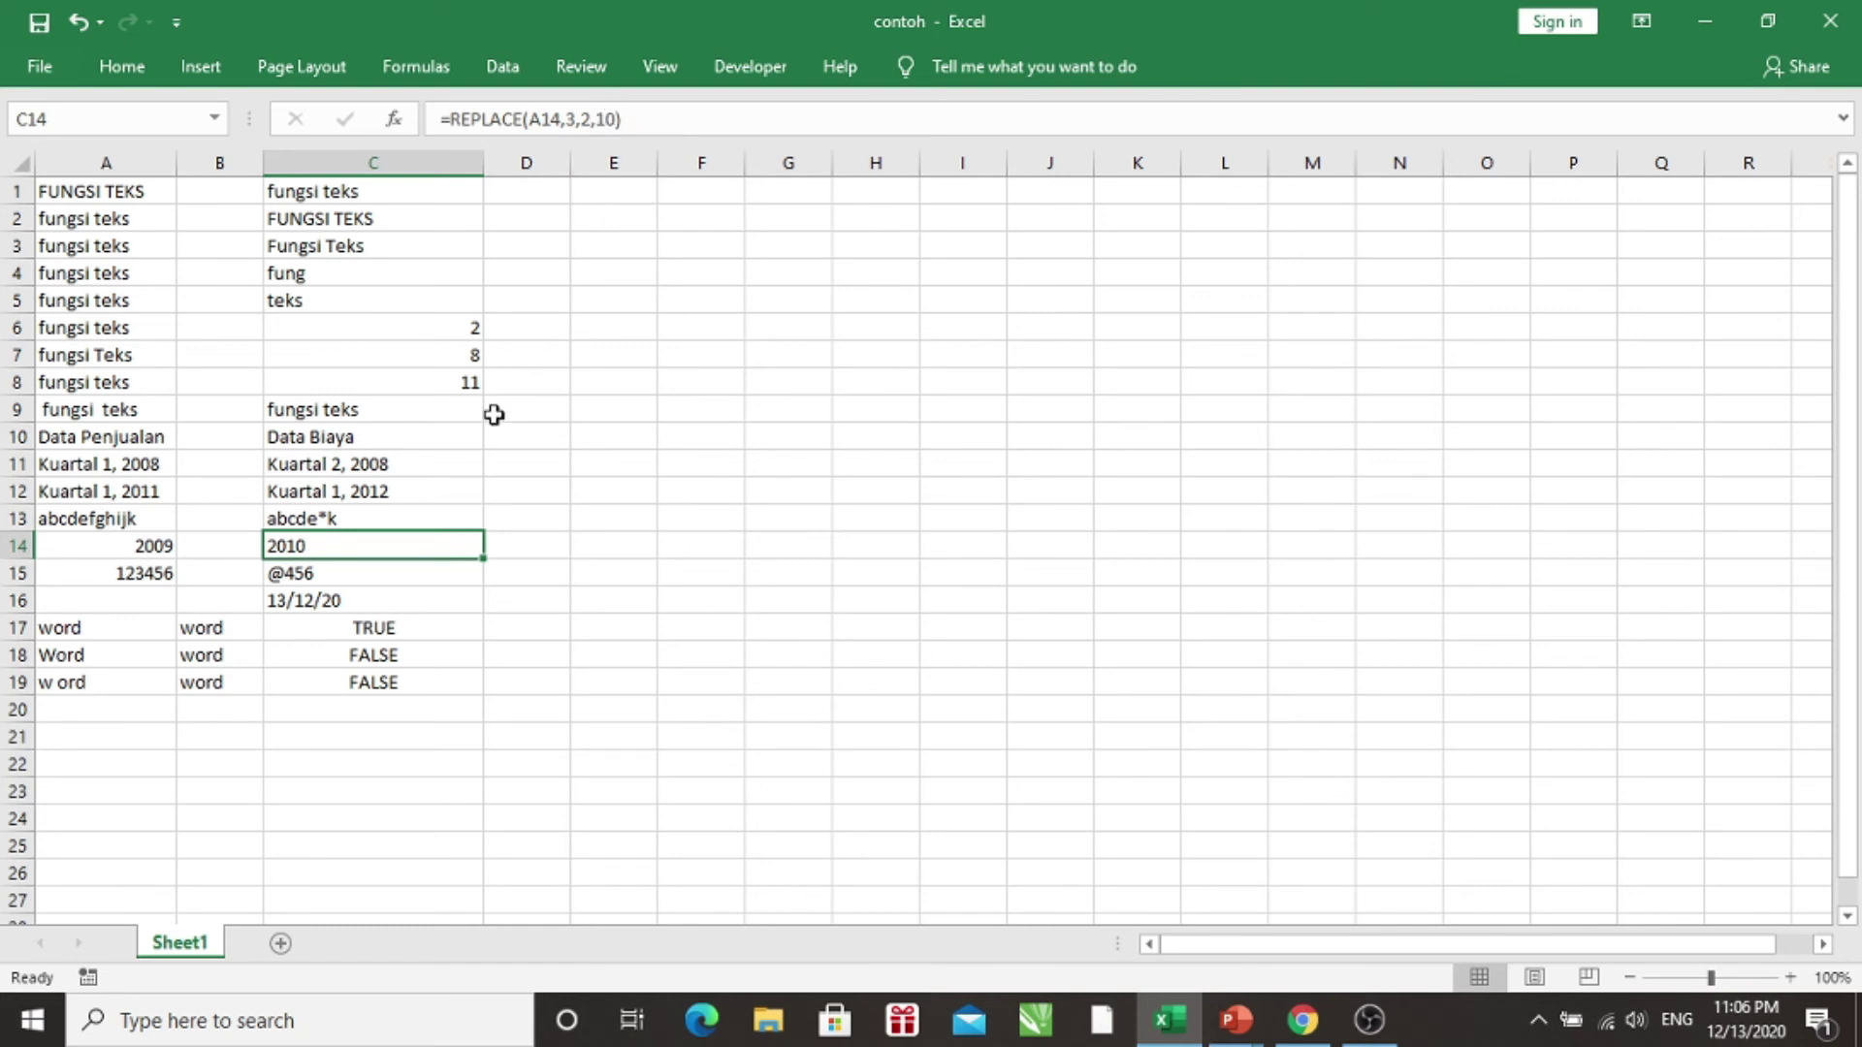
{"action": "key", "text": "Down"}
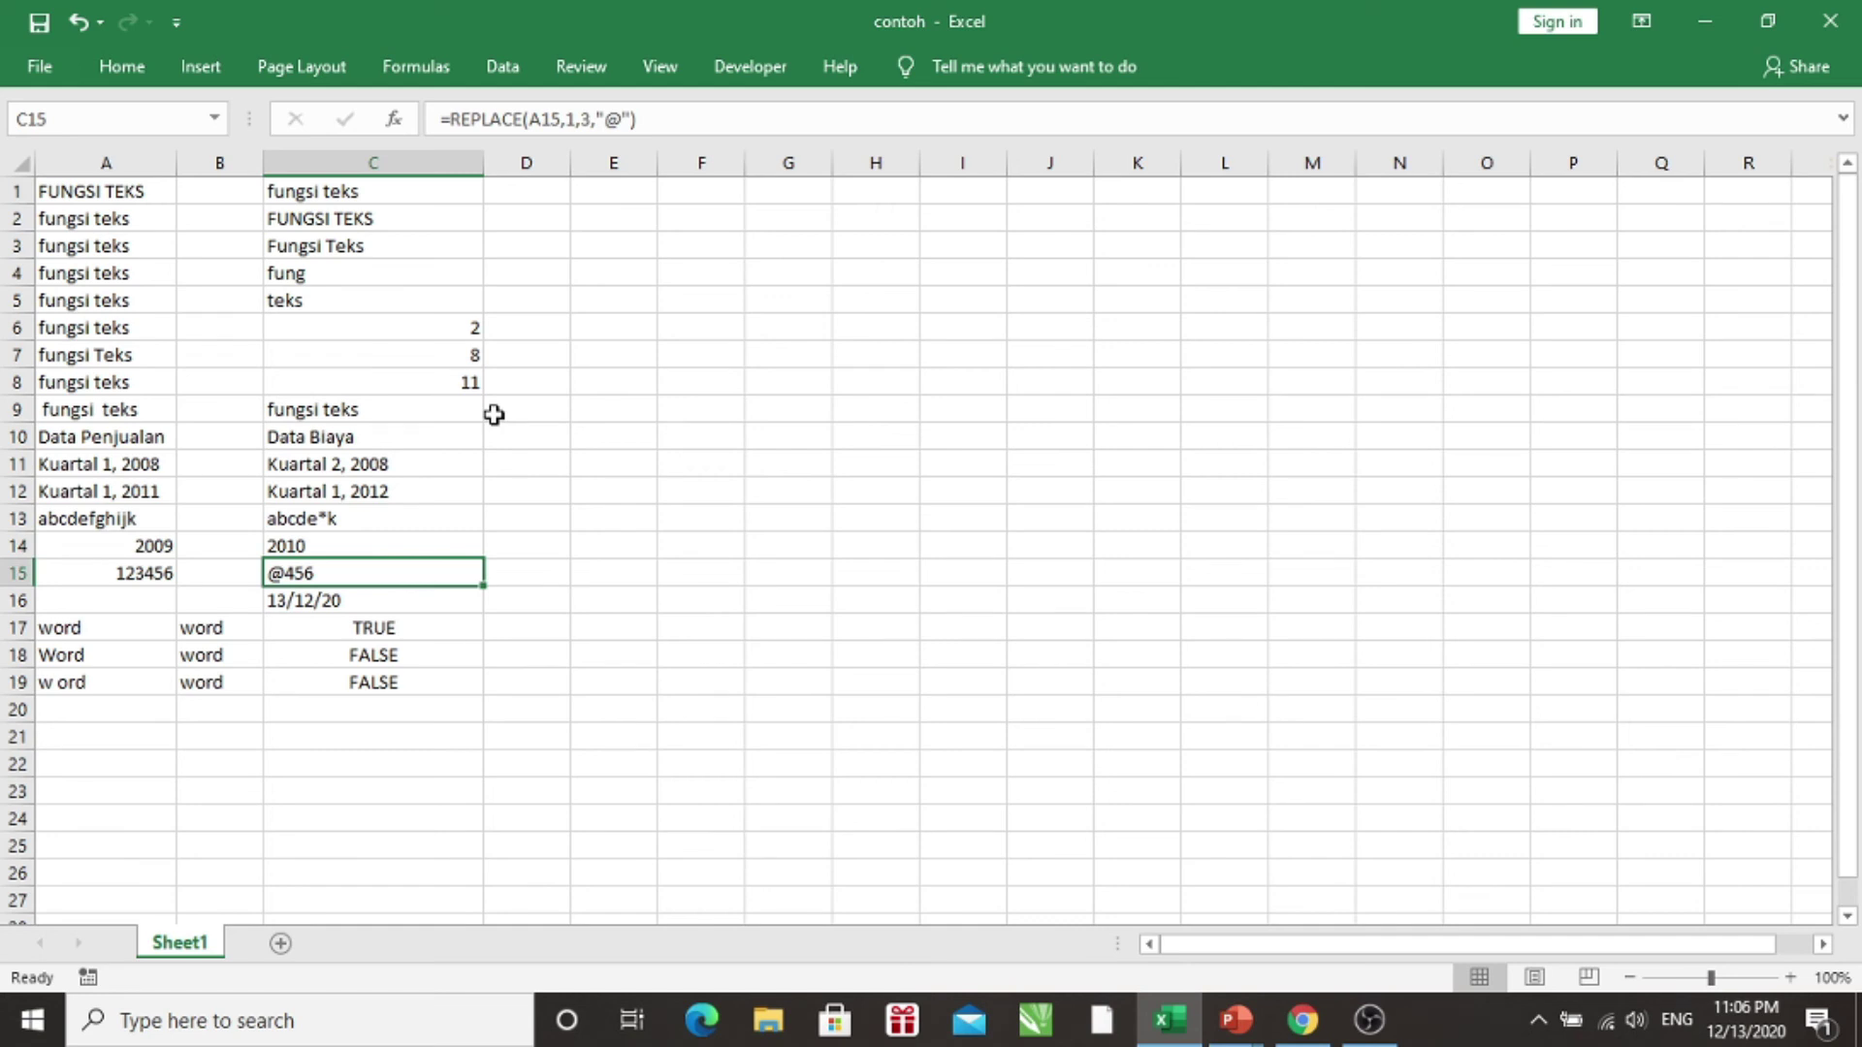
{"action": "key", "text": "Down"}
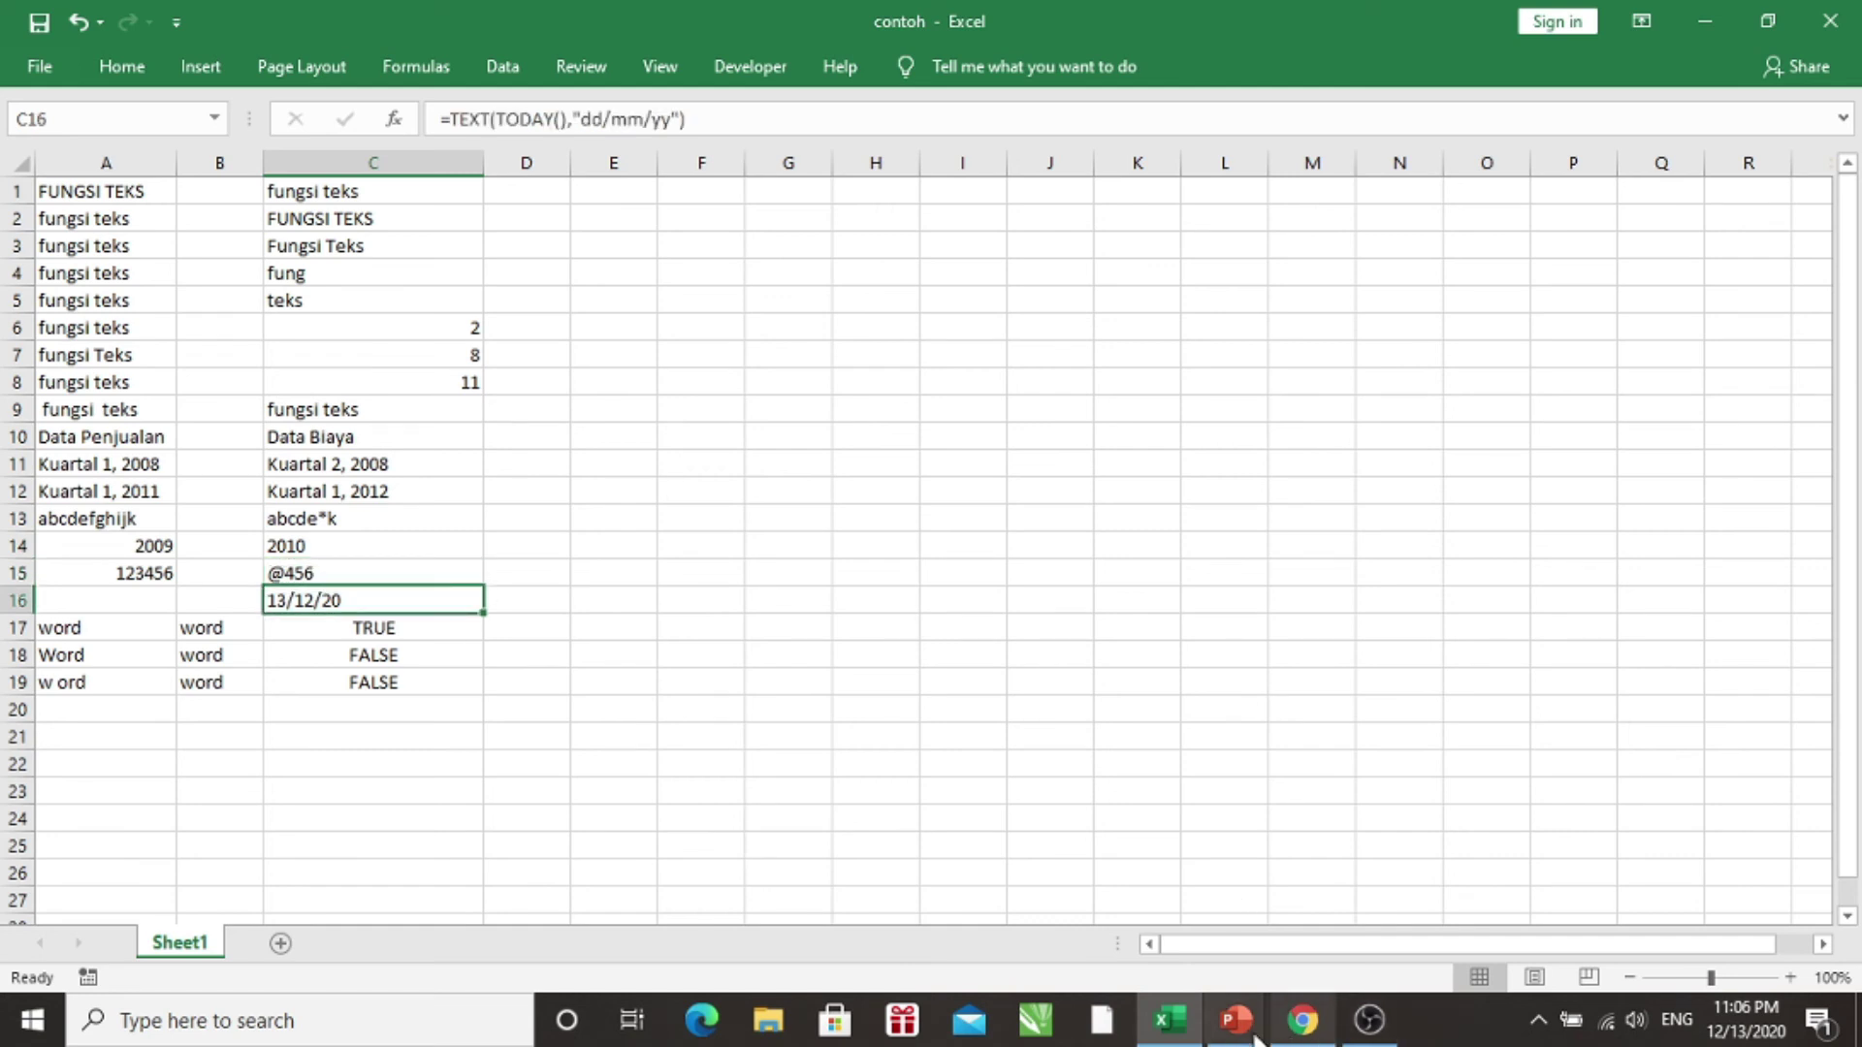
- Switch to the PowerPoint slide show and advance to the TEXT slide
{"action": "mouse_move", "coordinate": [1235, 1020]}
{"action": "left_click", "coordinate": [1313, 917]}
{"action": "key", "text": "Right"}
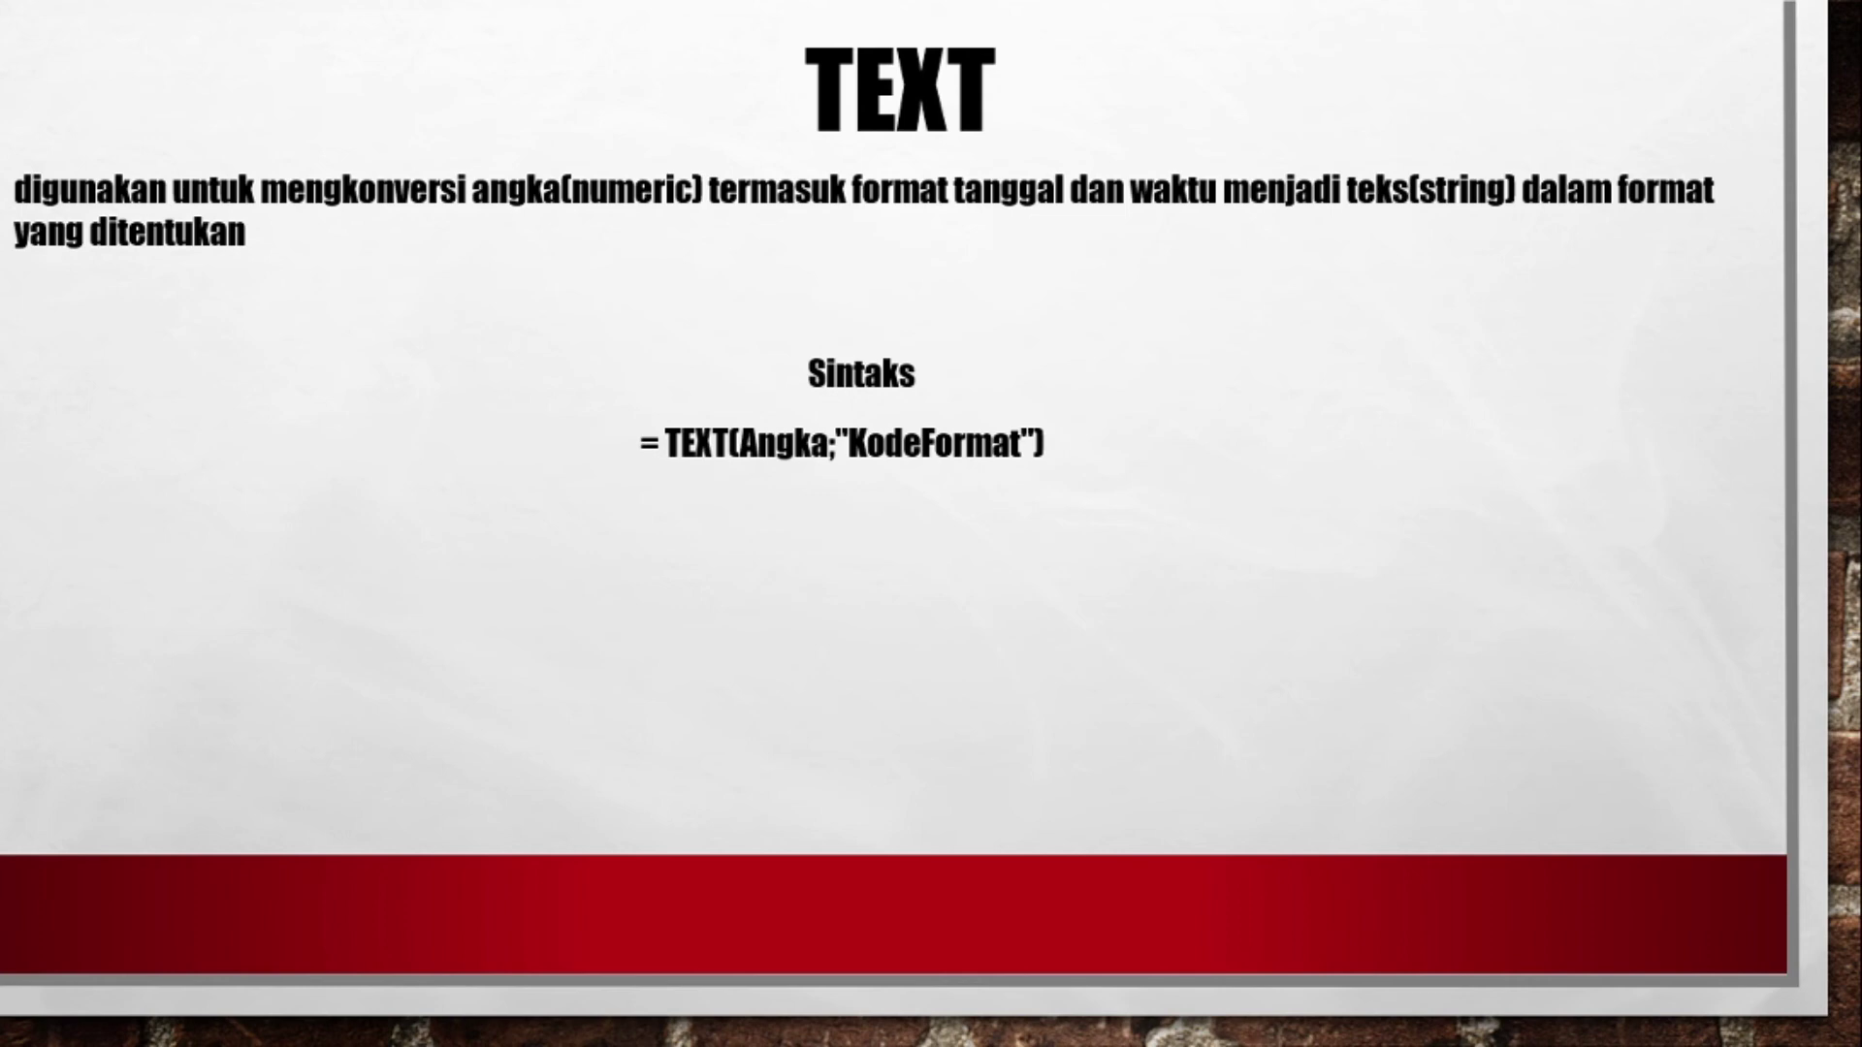
- Return to Excel and examine the TEXT formula in cell C16 against the empty cell A16 and the formula below it
{"action": "key", "text": "alt+Tab"}
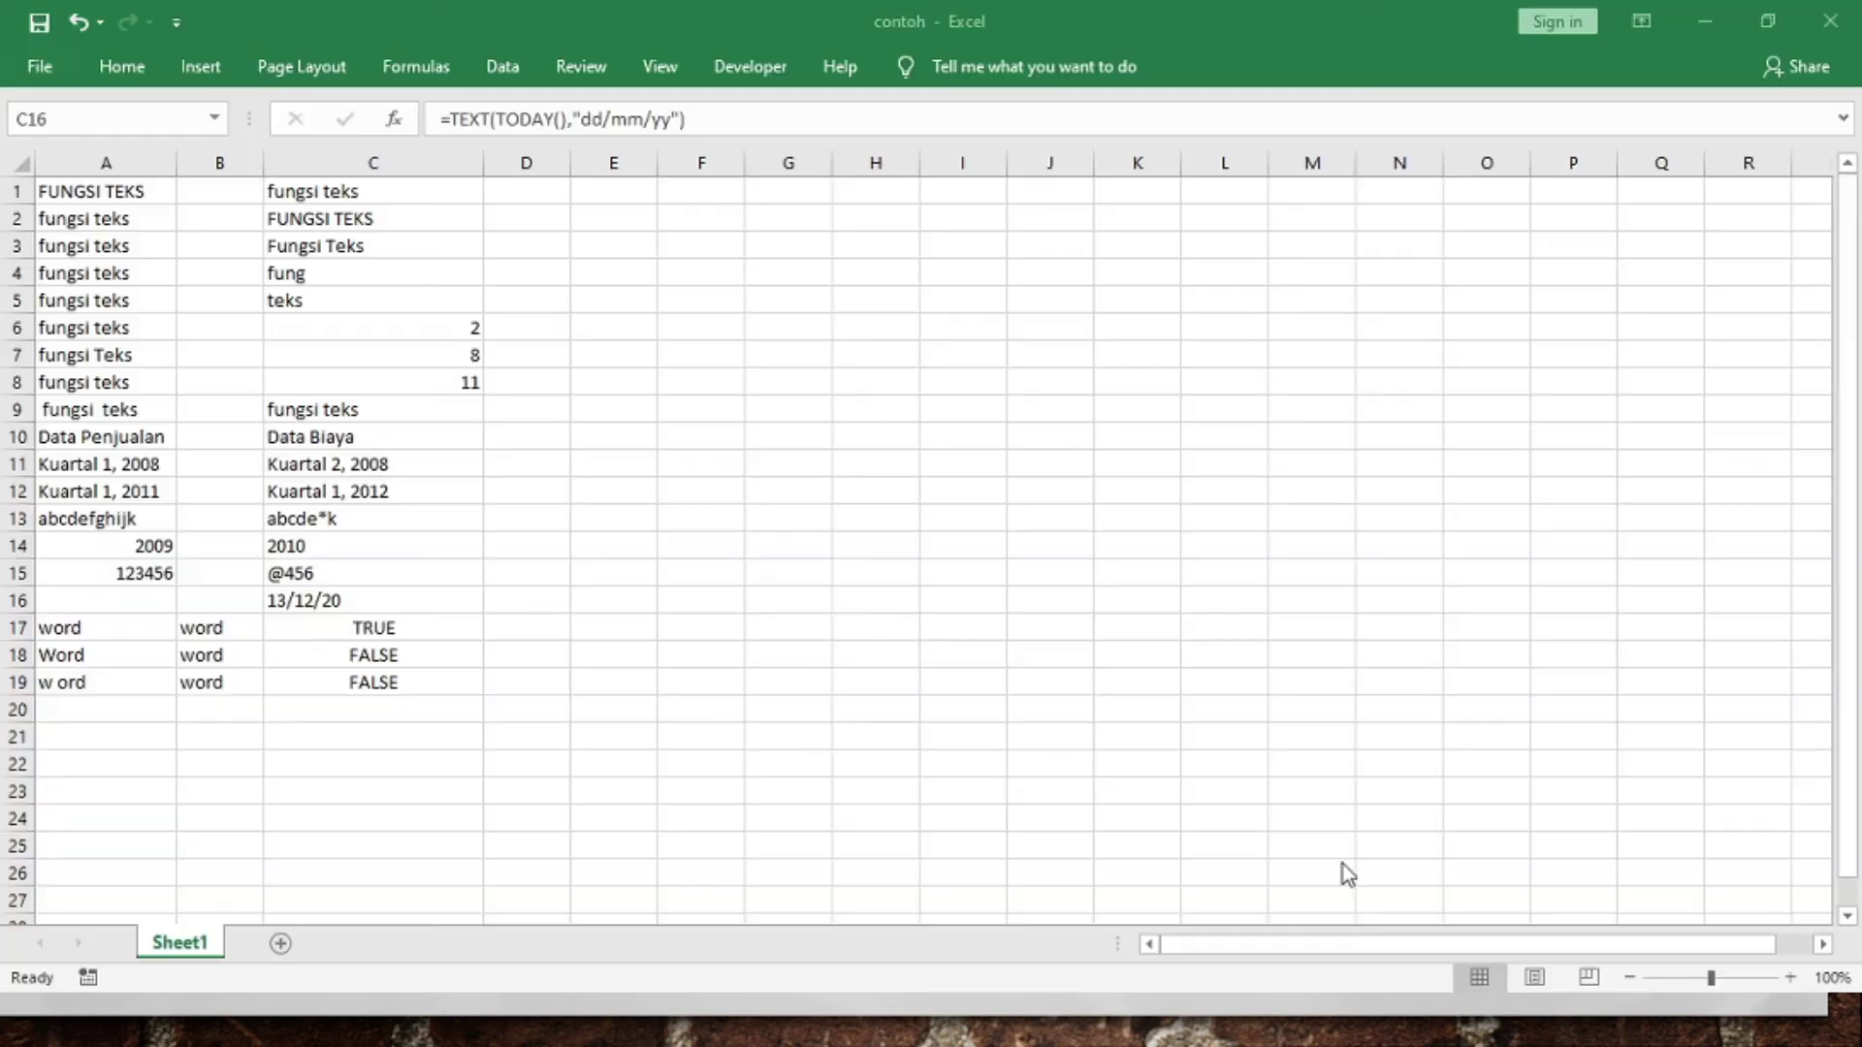
{"action": "key", "text": "Left"}
{"action": "key", "text": "Left"}
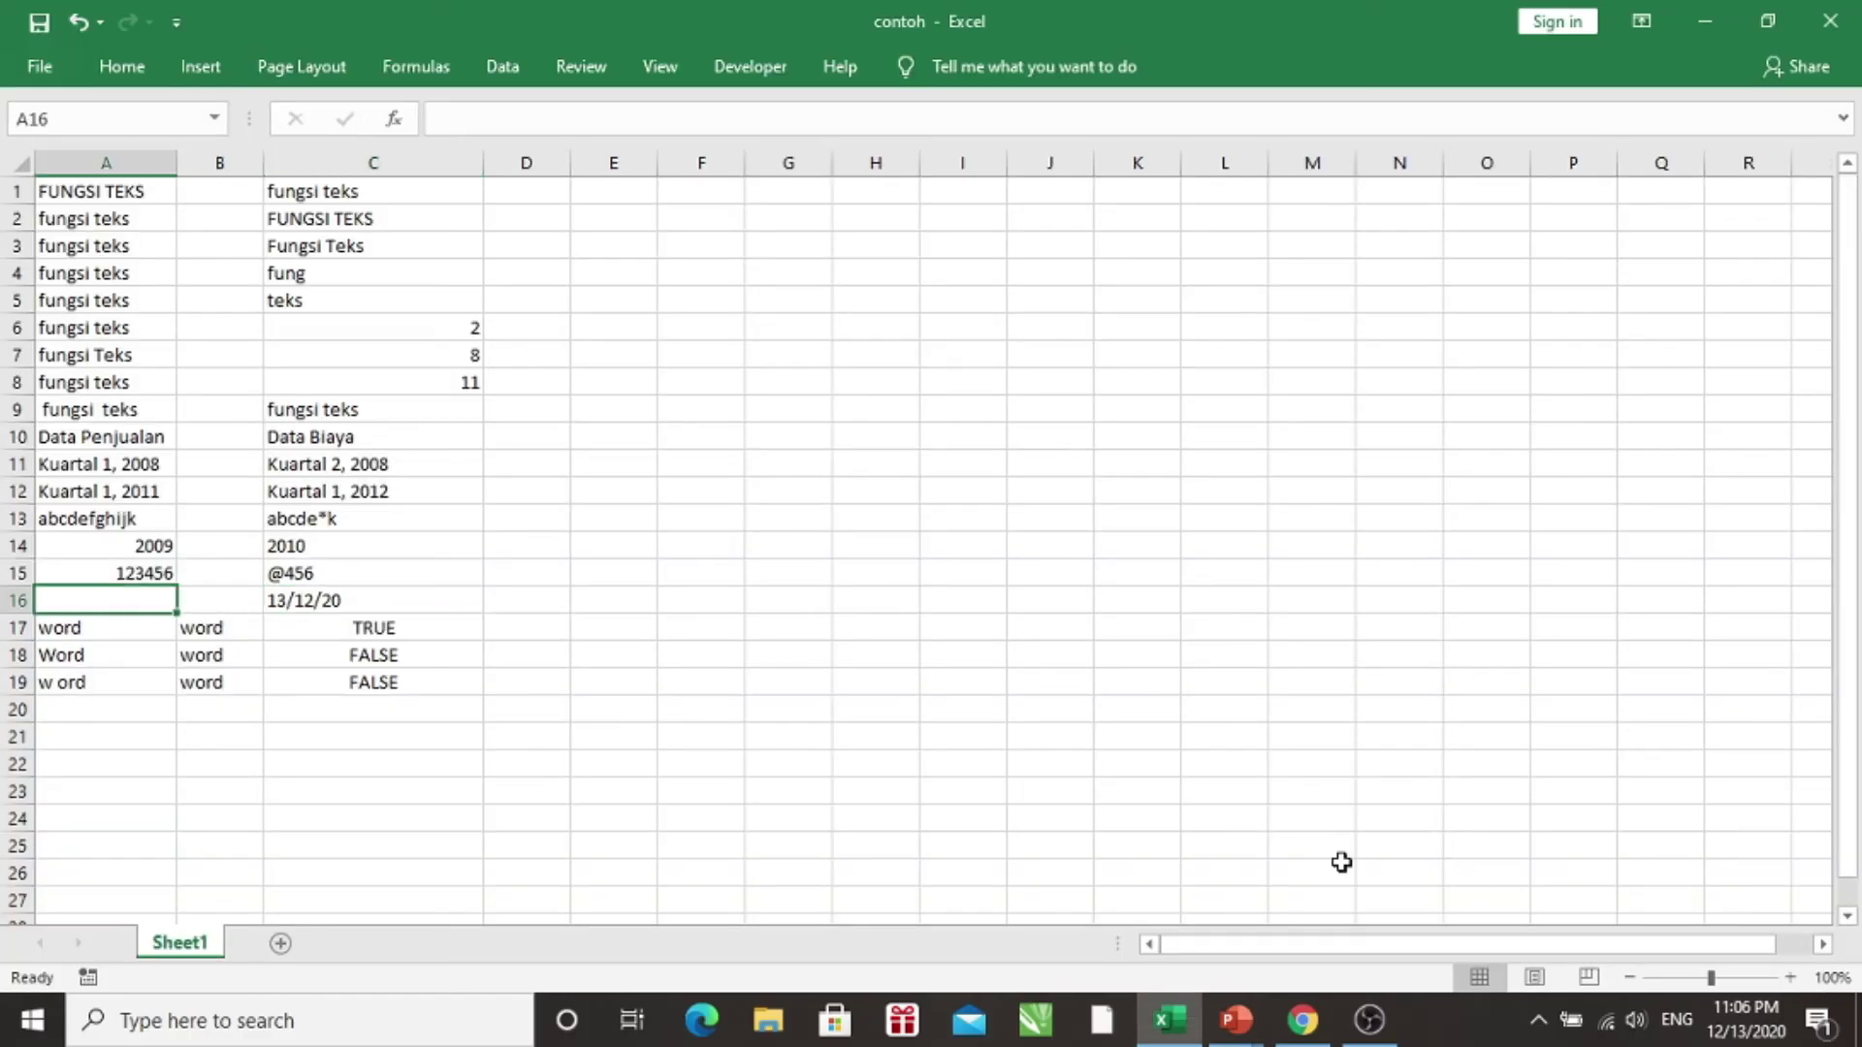
{"action": "key", "text": "Right"}
{"action": "key", "text": "Right"}
{"action": "key", "text": "Left"}
{"action": "key", "text": "Right"}
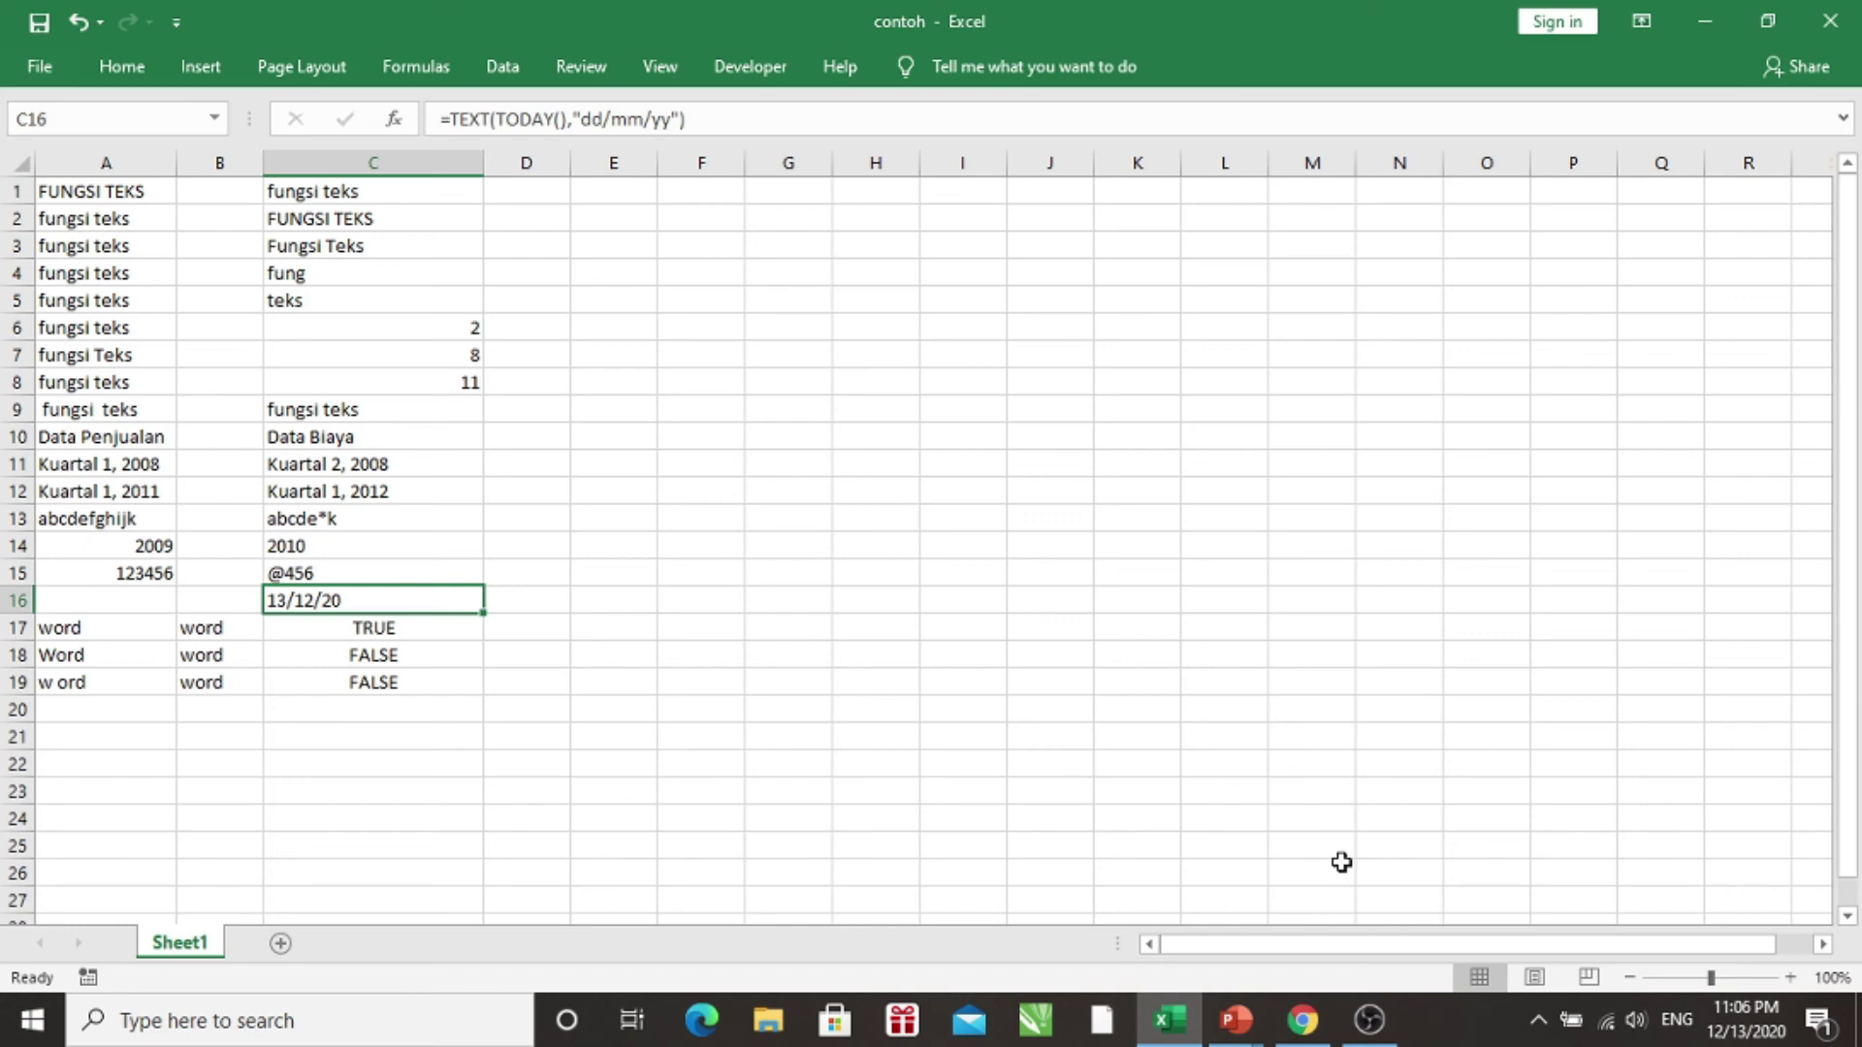
{"action": "key", "text": "Down"}
{"action": "key", "text": "Up"}
{"action": "key", "text": "Down"}
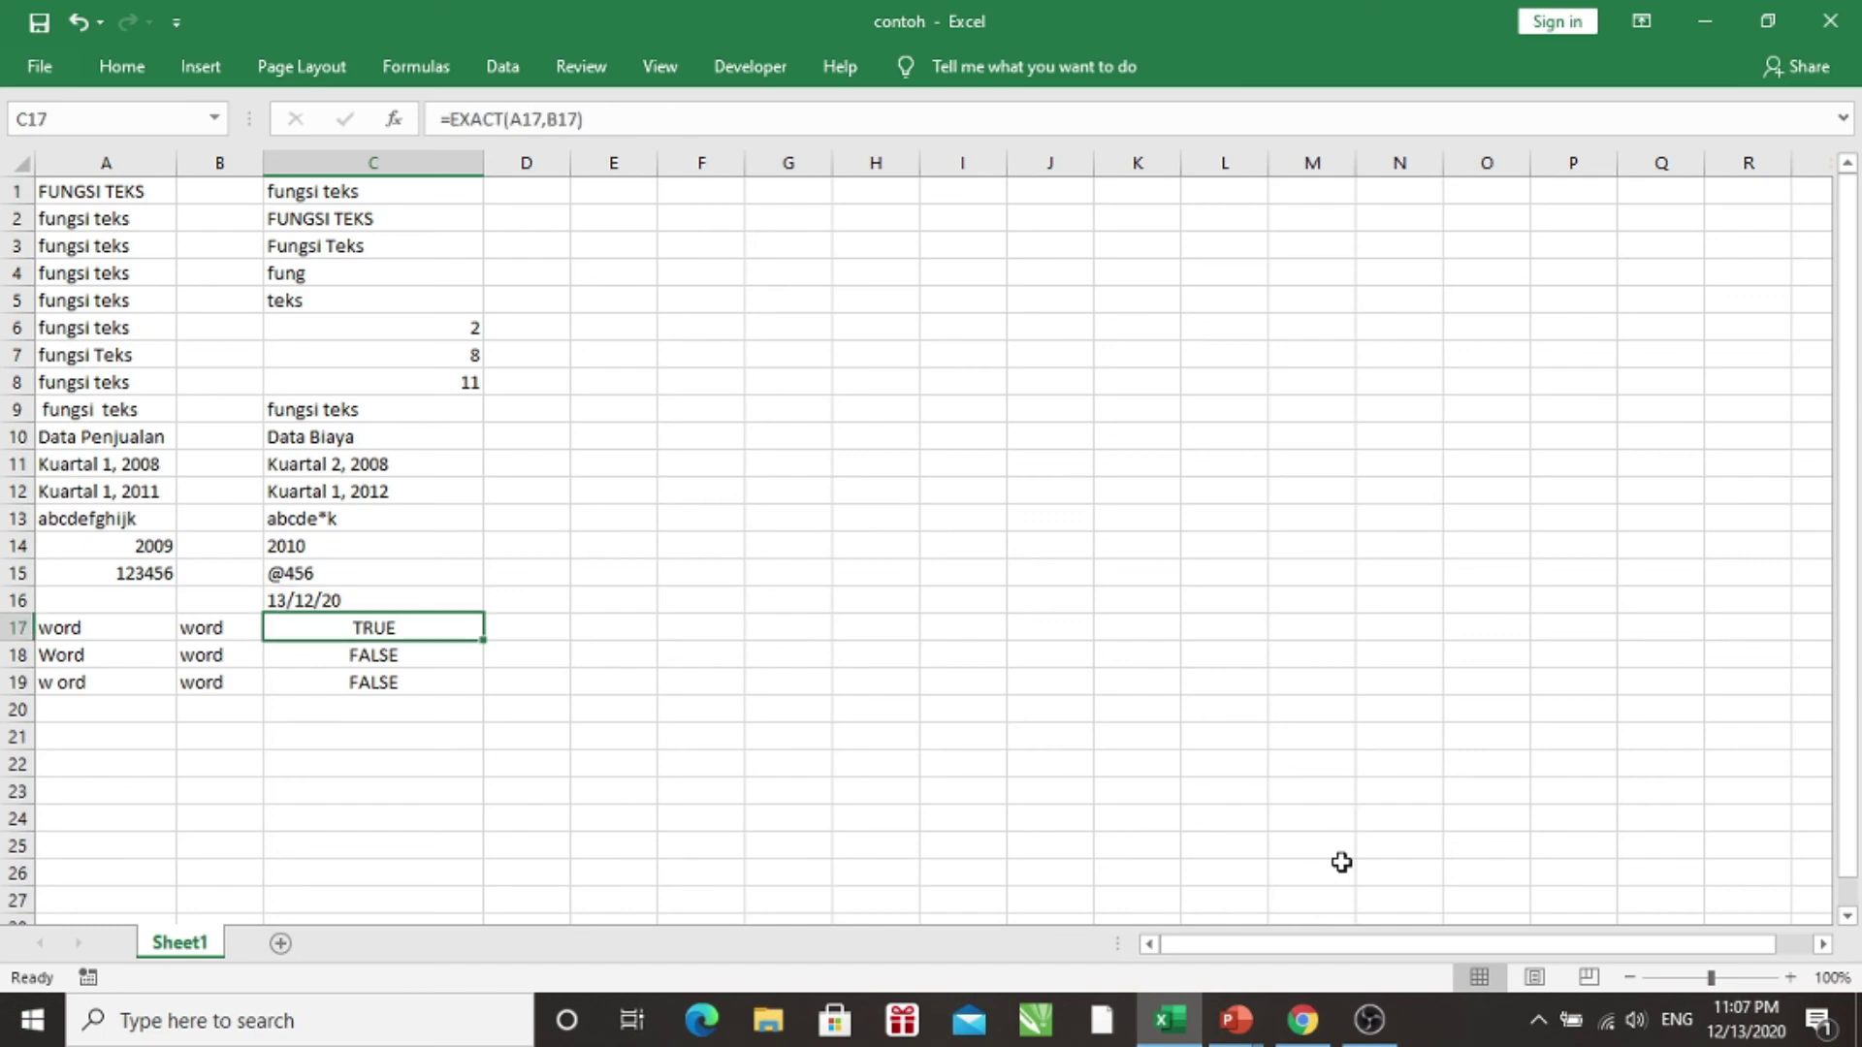
{"action": "key", "text": "Up"}
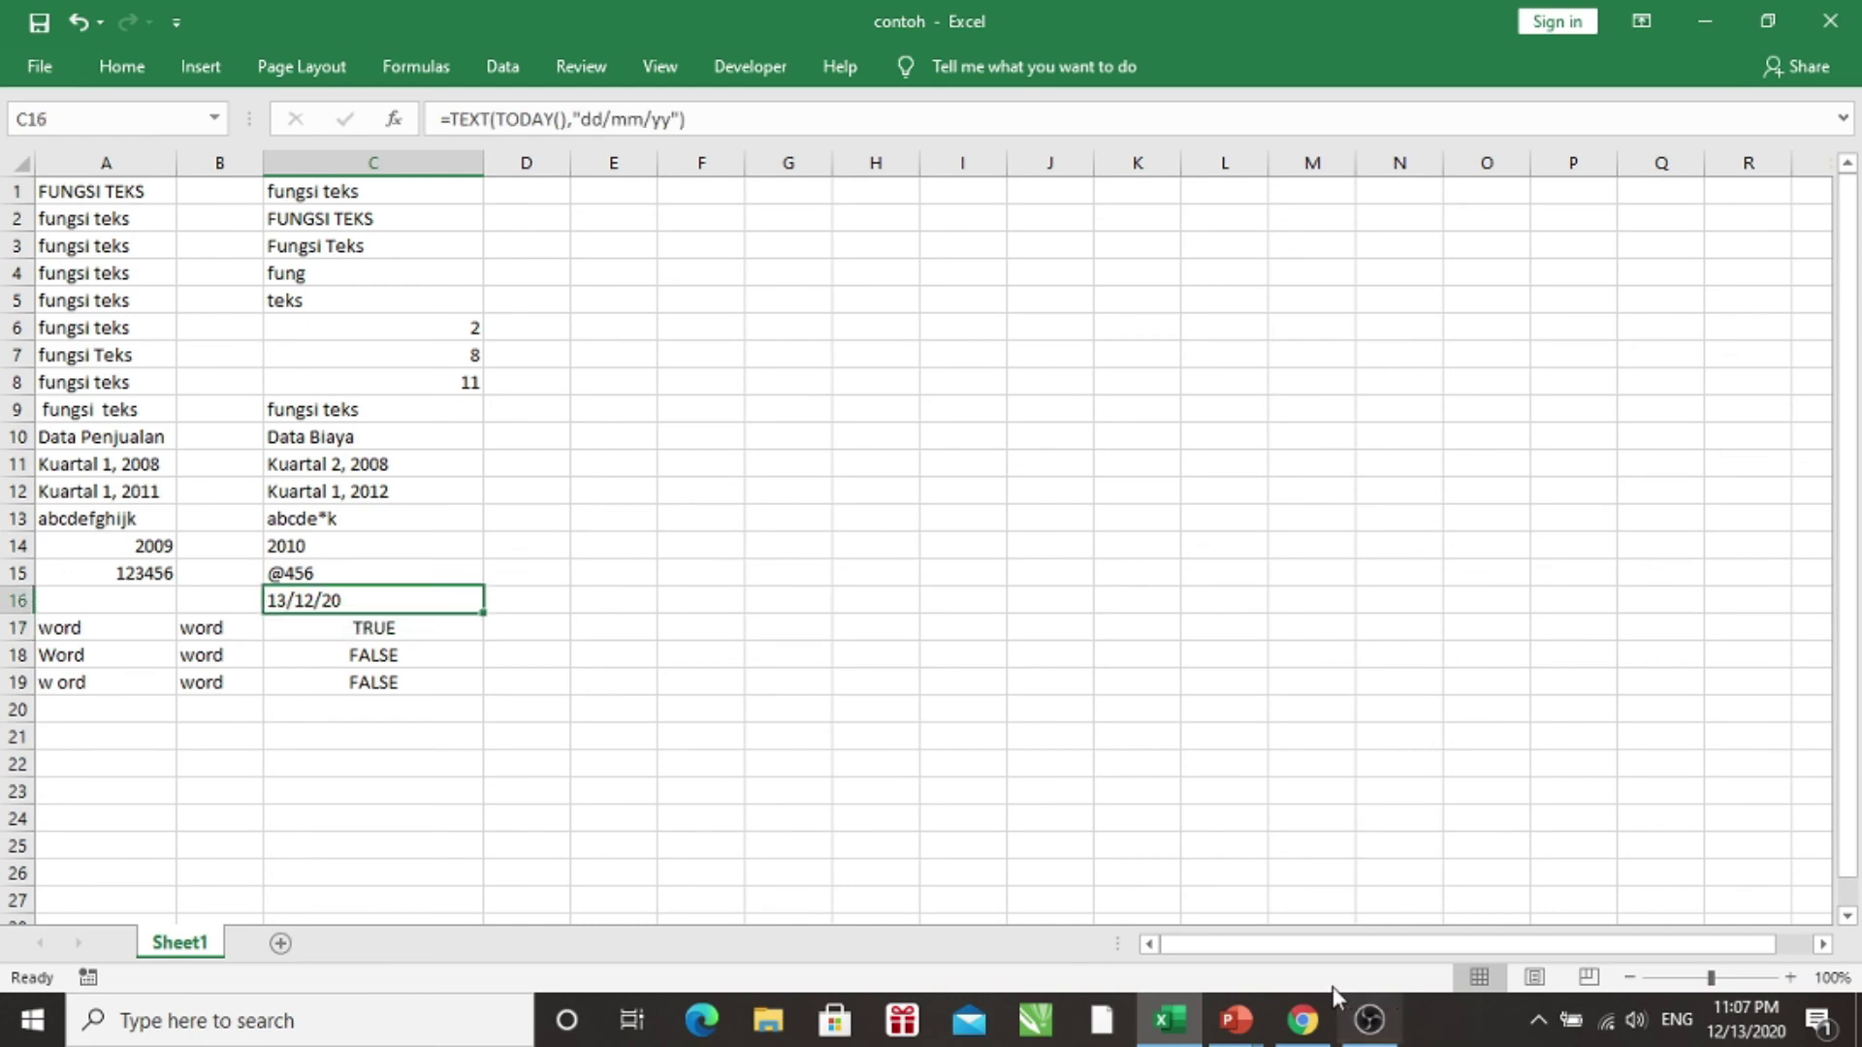
- Switch to the PowerPoint slide show and advance to the EXACT slide
{"action": "mouse_move", "coordinate": [1230, 1028]}
{"action": "left_click", "coordinate": [1386, 926]}
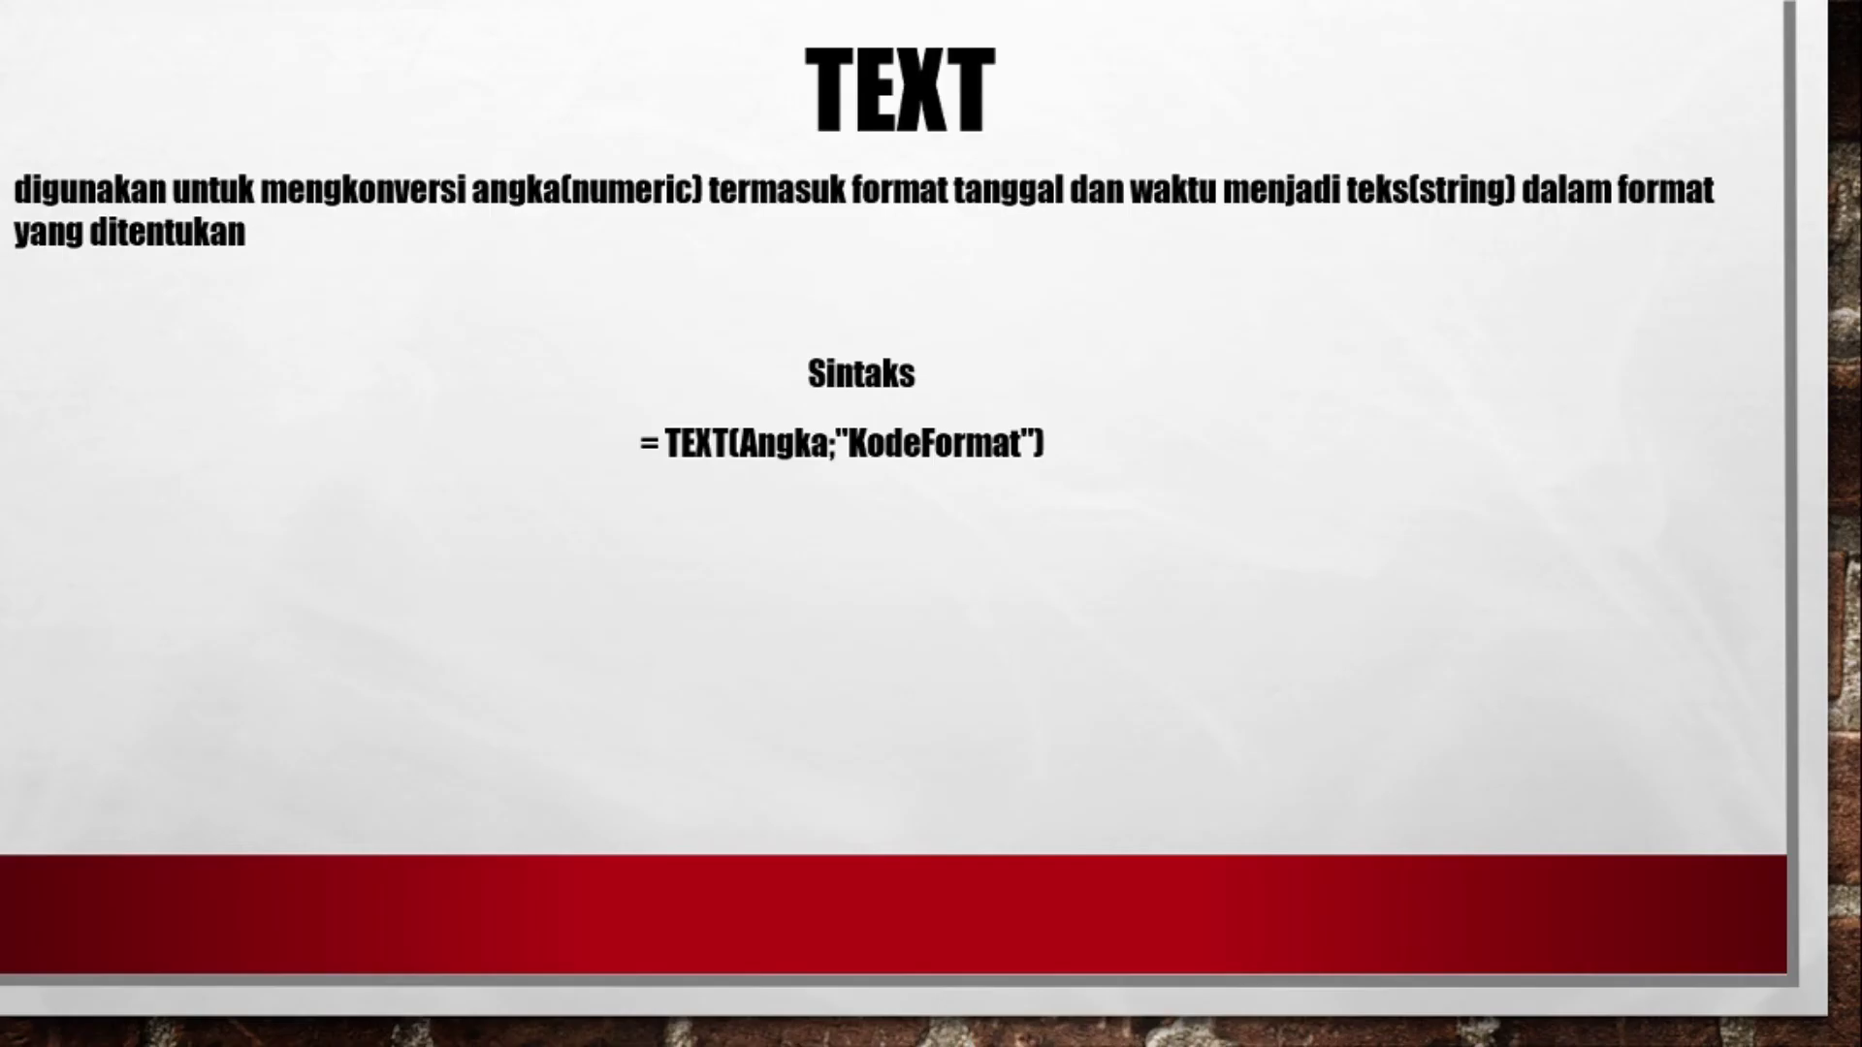
{"action": "key", "text": "Right"}
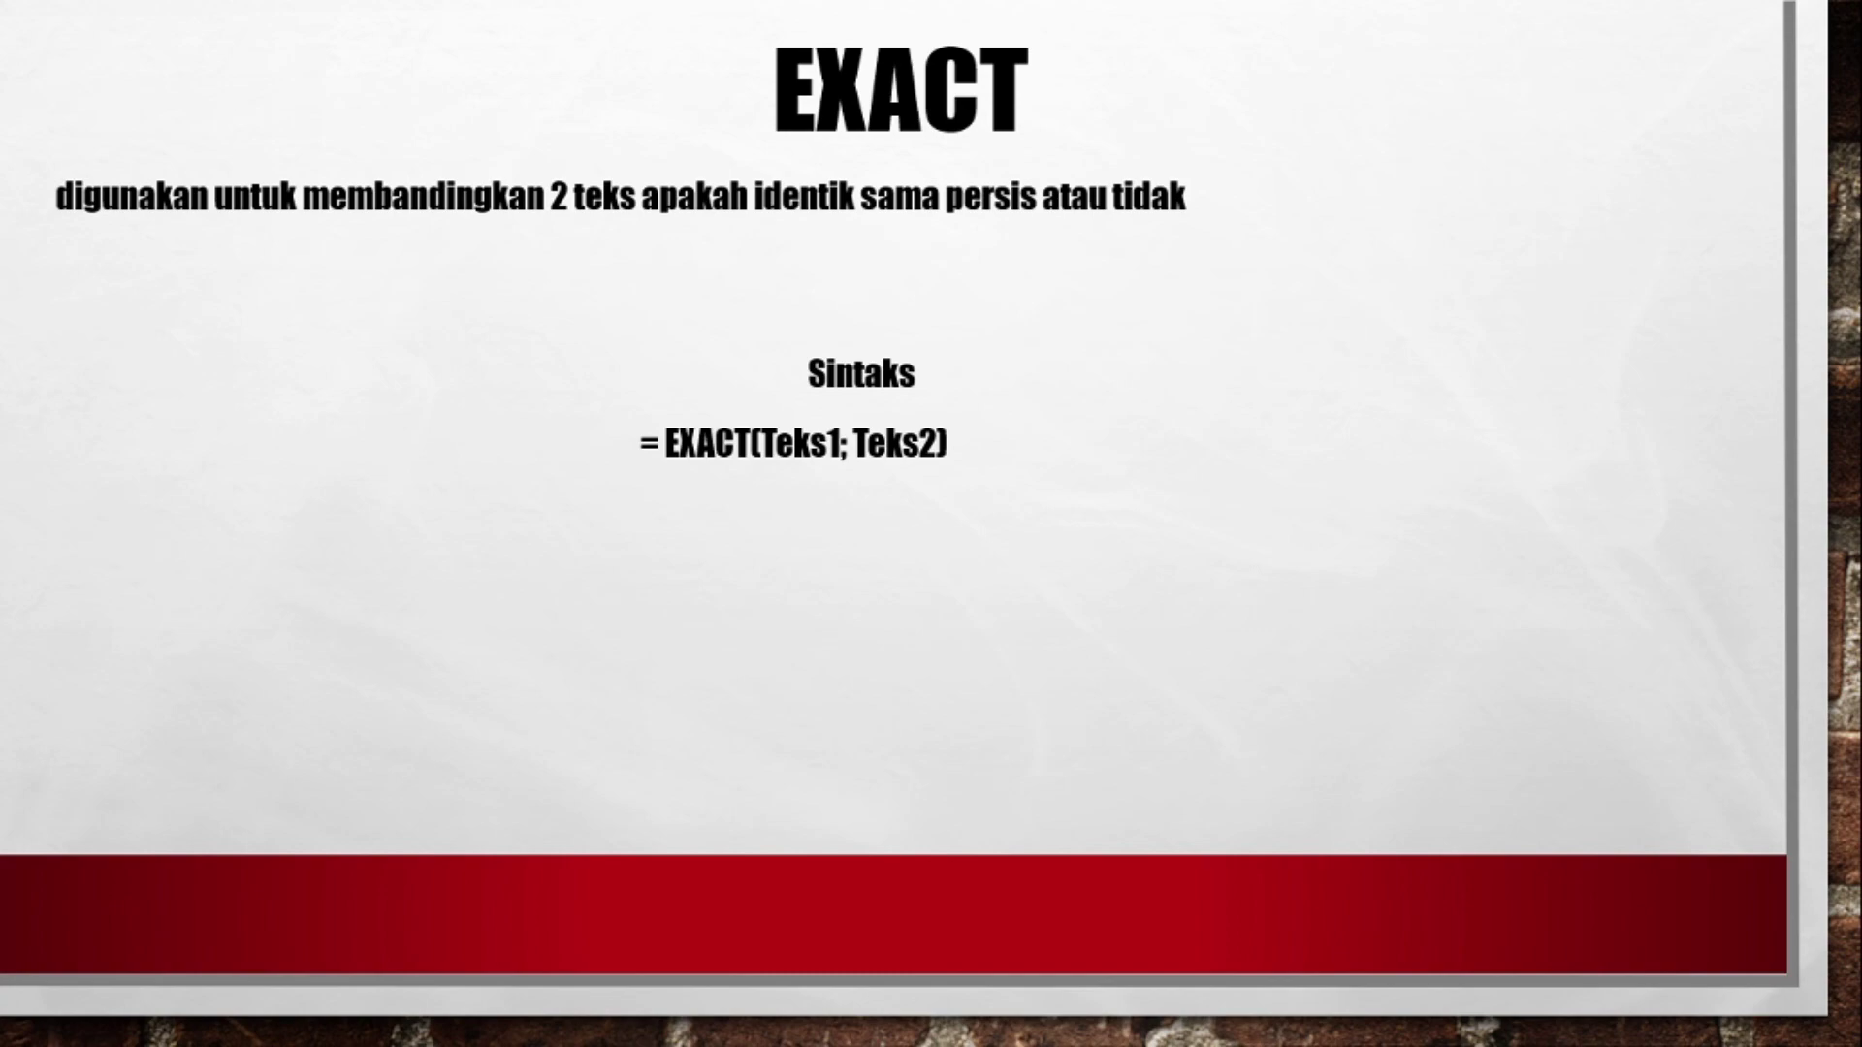
- Return to Excel and compare the texts in cells A17 and B17 with the EXACT formula in cell C17
{"action": "key", "text": "alt+Tab"}
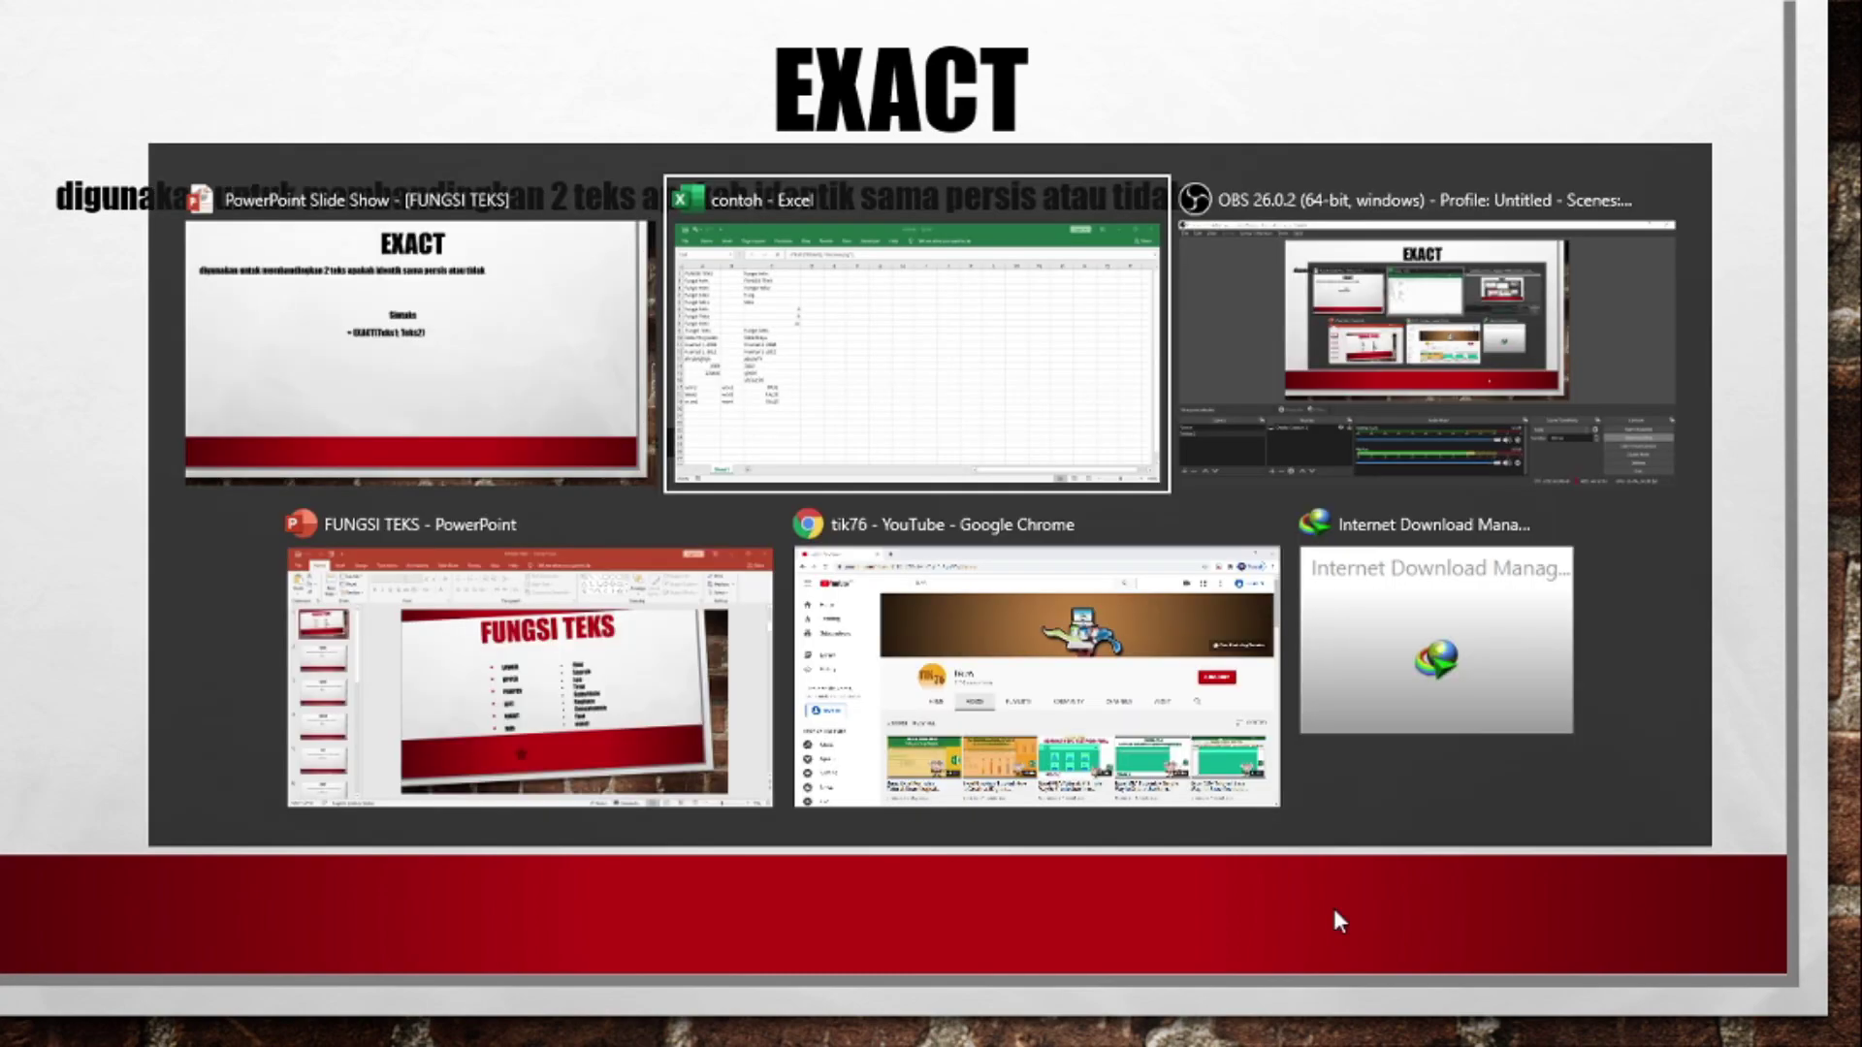
{"action": "key", "text": "Down"}
{"action": "key", "text": "Left"}
{"action": "key", "text": "Left"}
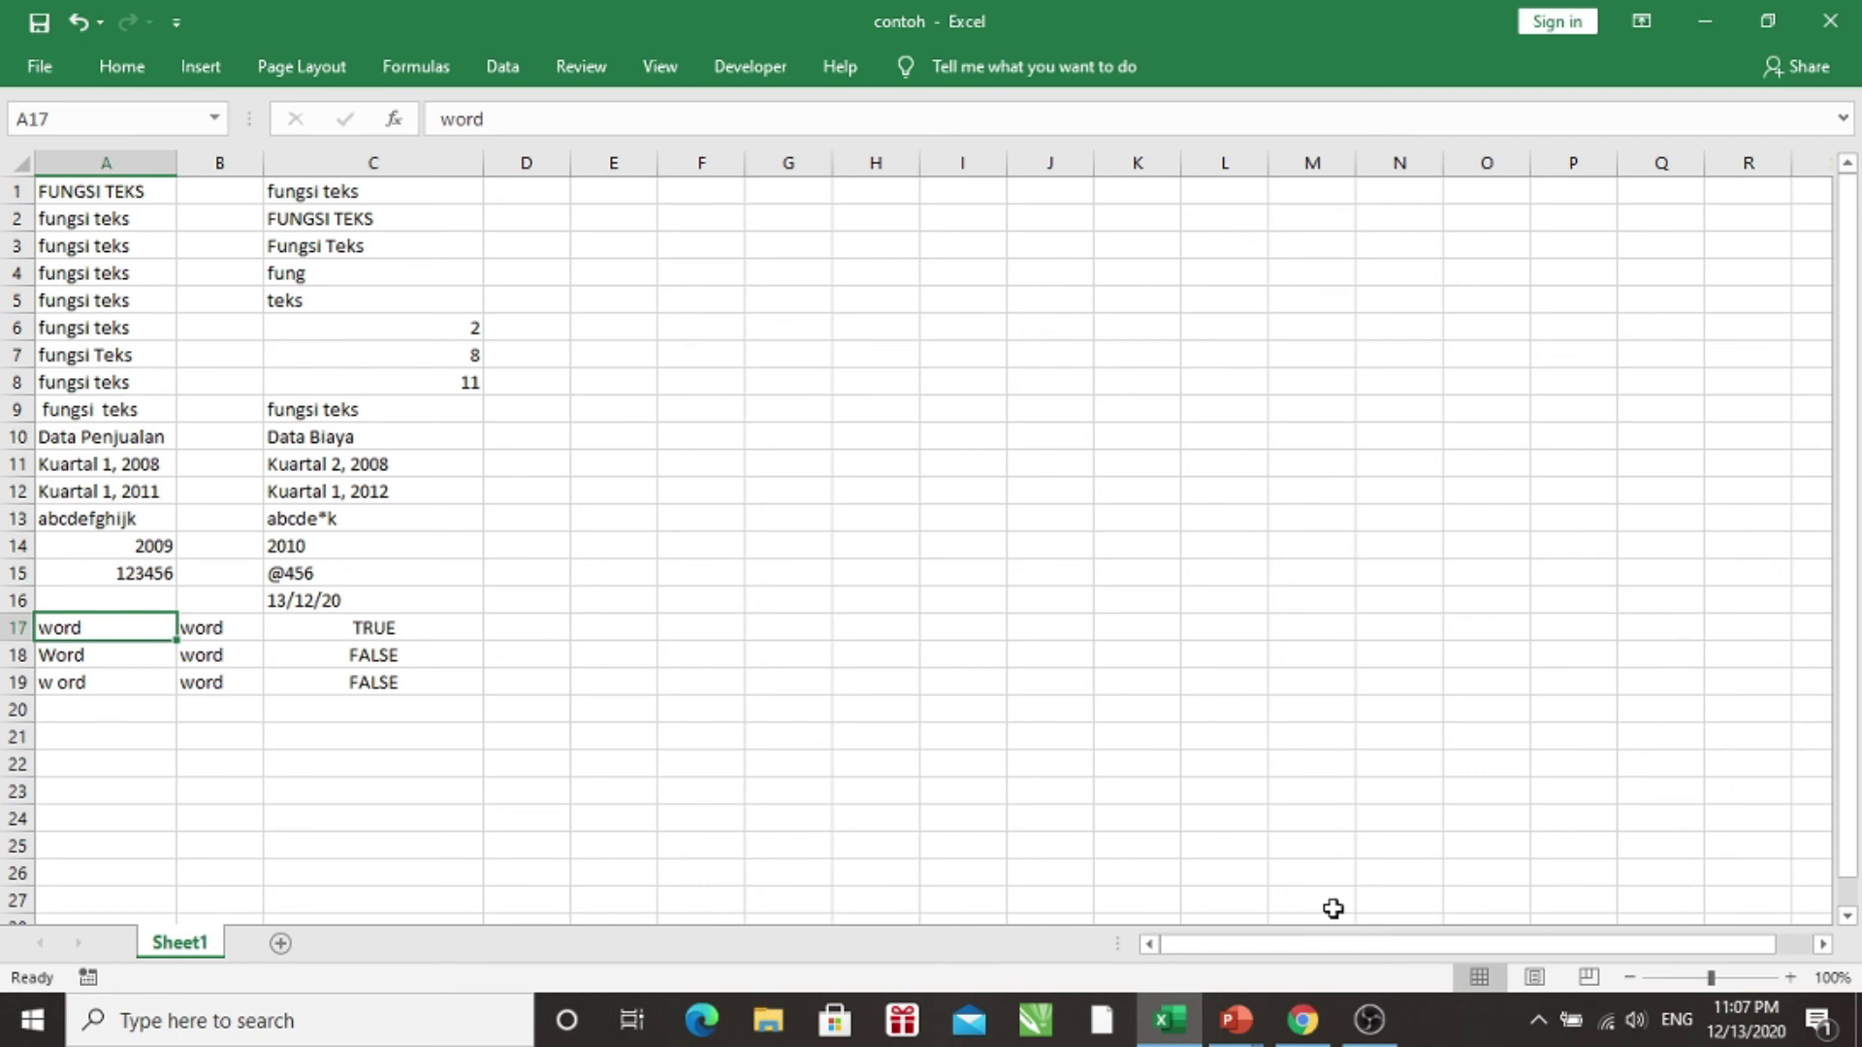
{"action": "key", "text": "Right"}
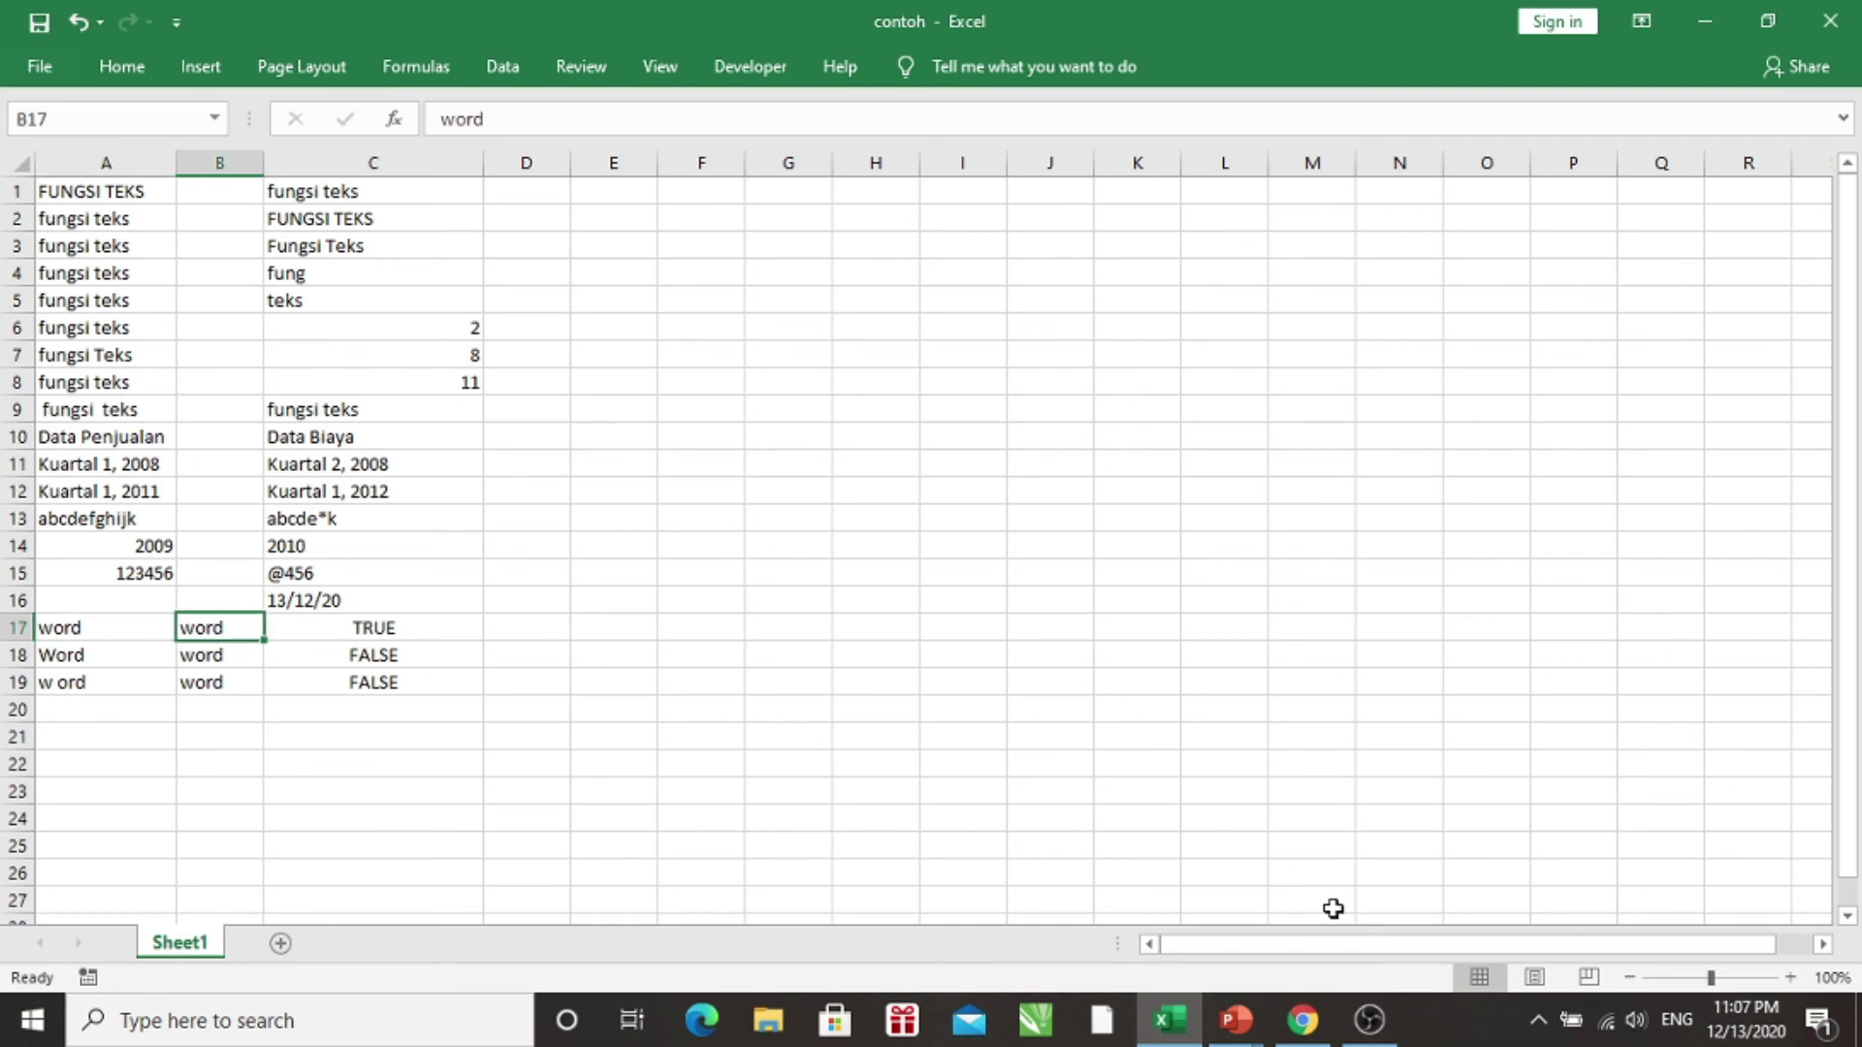
{"action": "key", "text": "Left"}
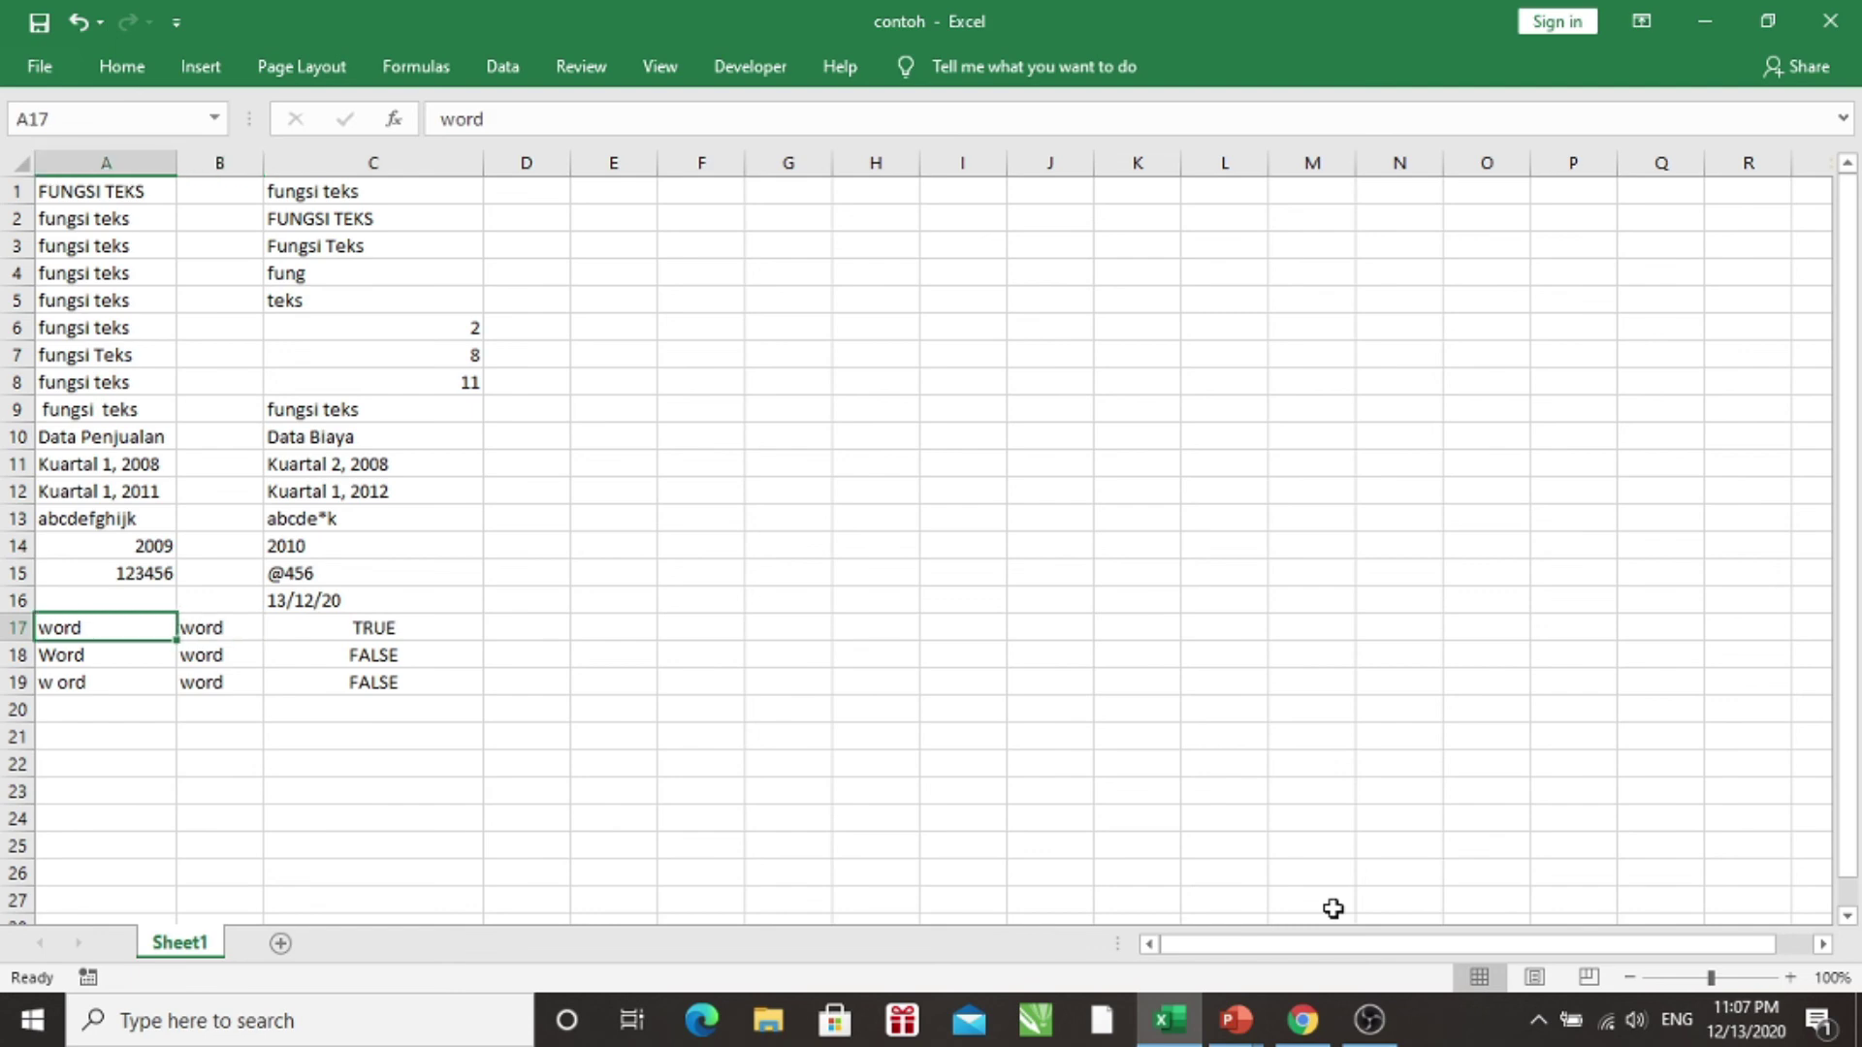
{"action": "key", "text": "Right"}
{"action": "key", "text": "Left"}
{"action": "key", "text": "Right"}
{"action": "key", "text": "Left"}
{"action": "key", "text": "Right"}
{"action": "key", "text": "Right"}
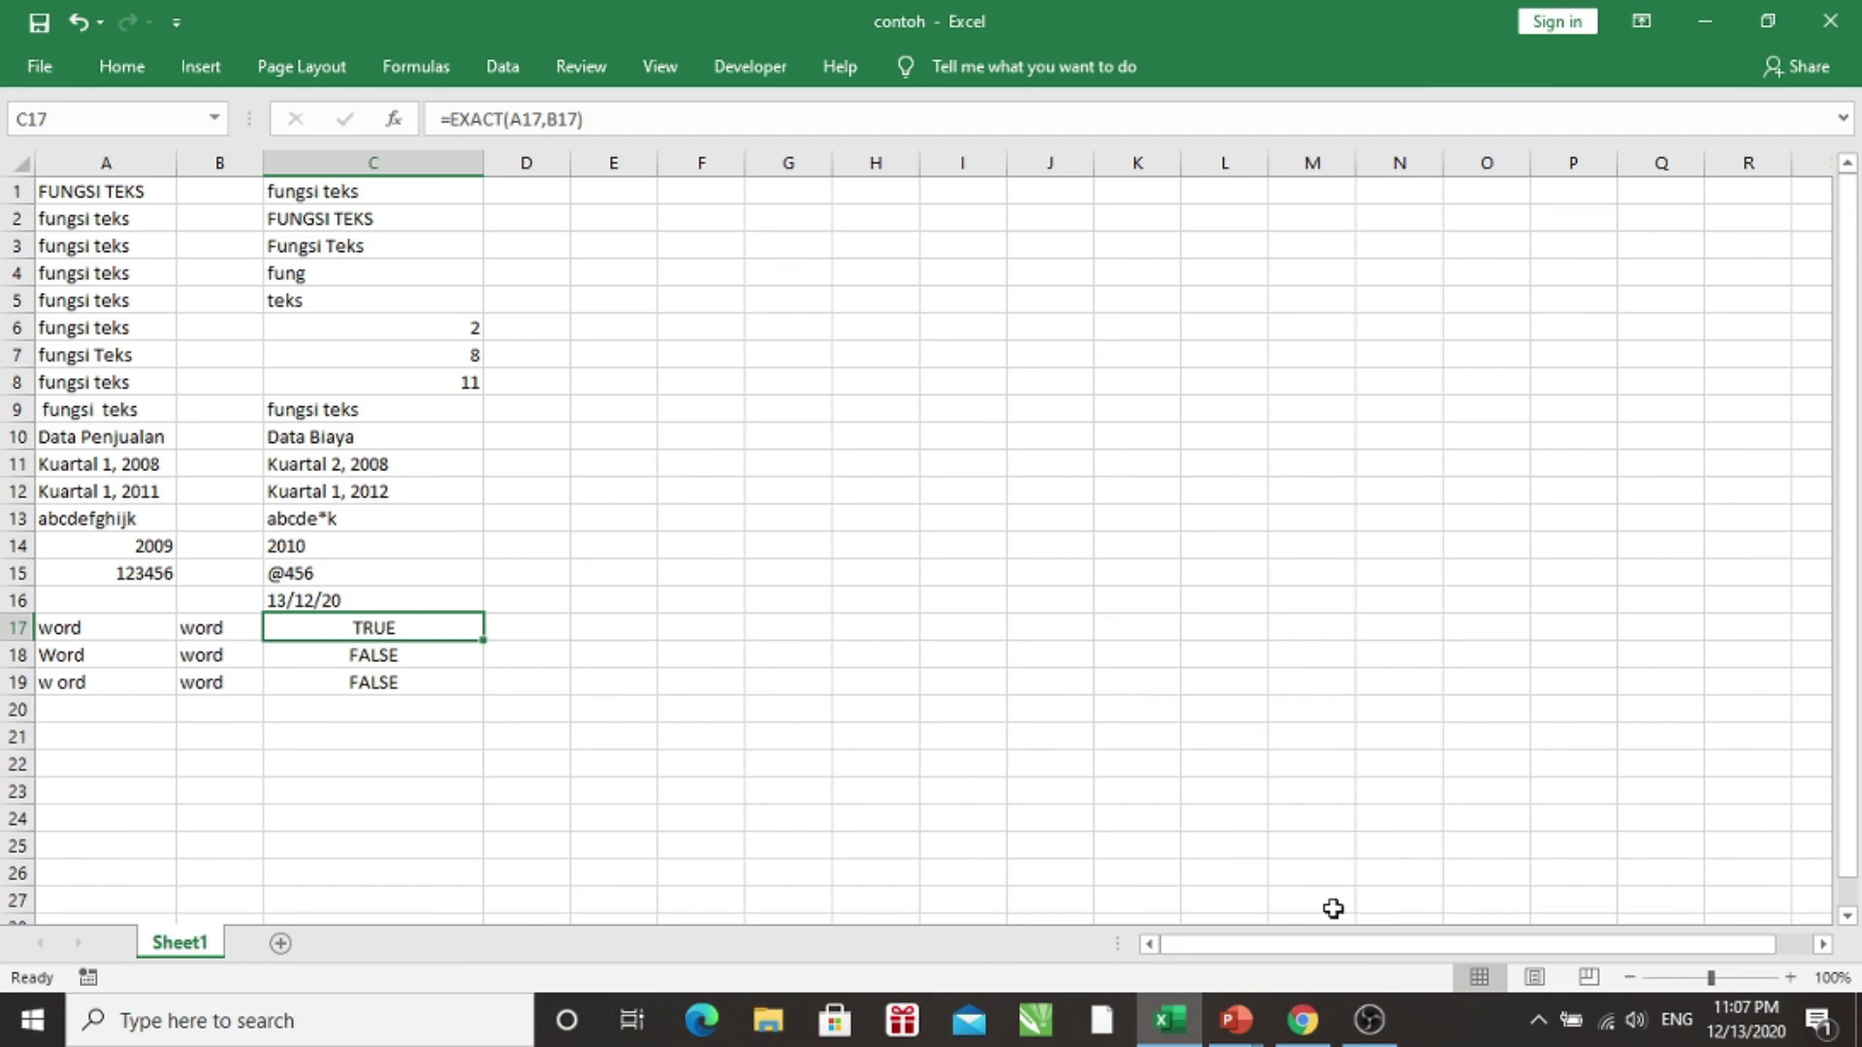
{"action": "key", "text": "Left"}
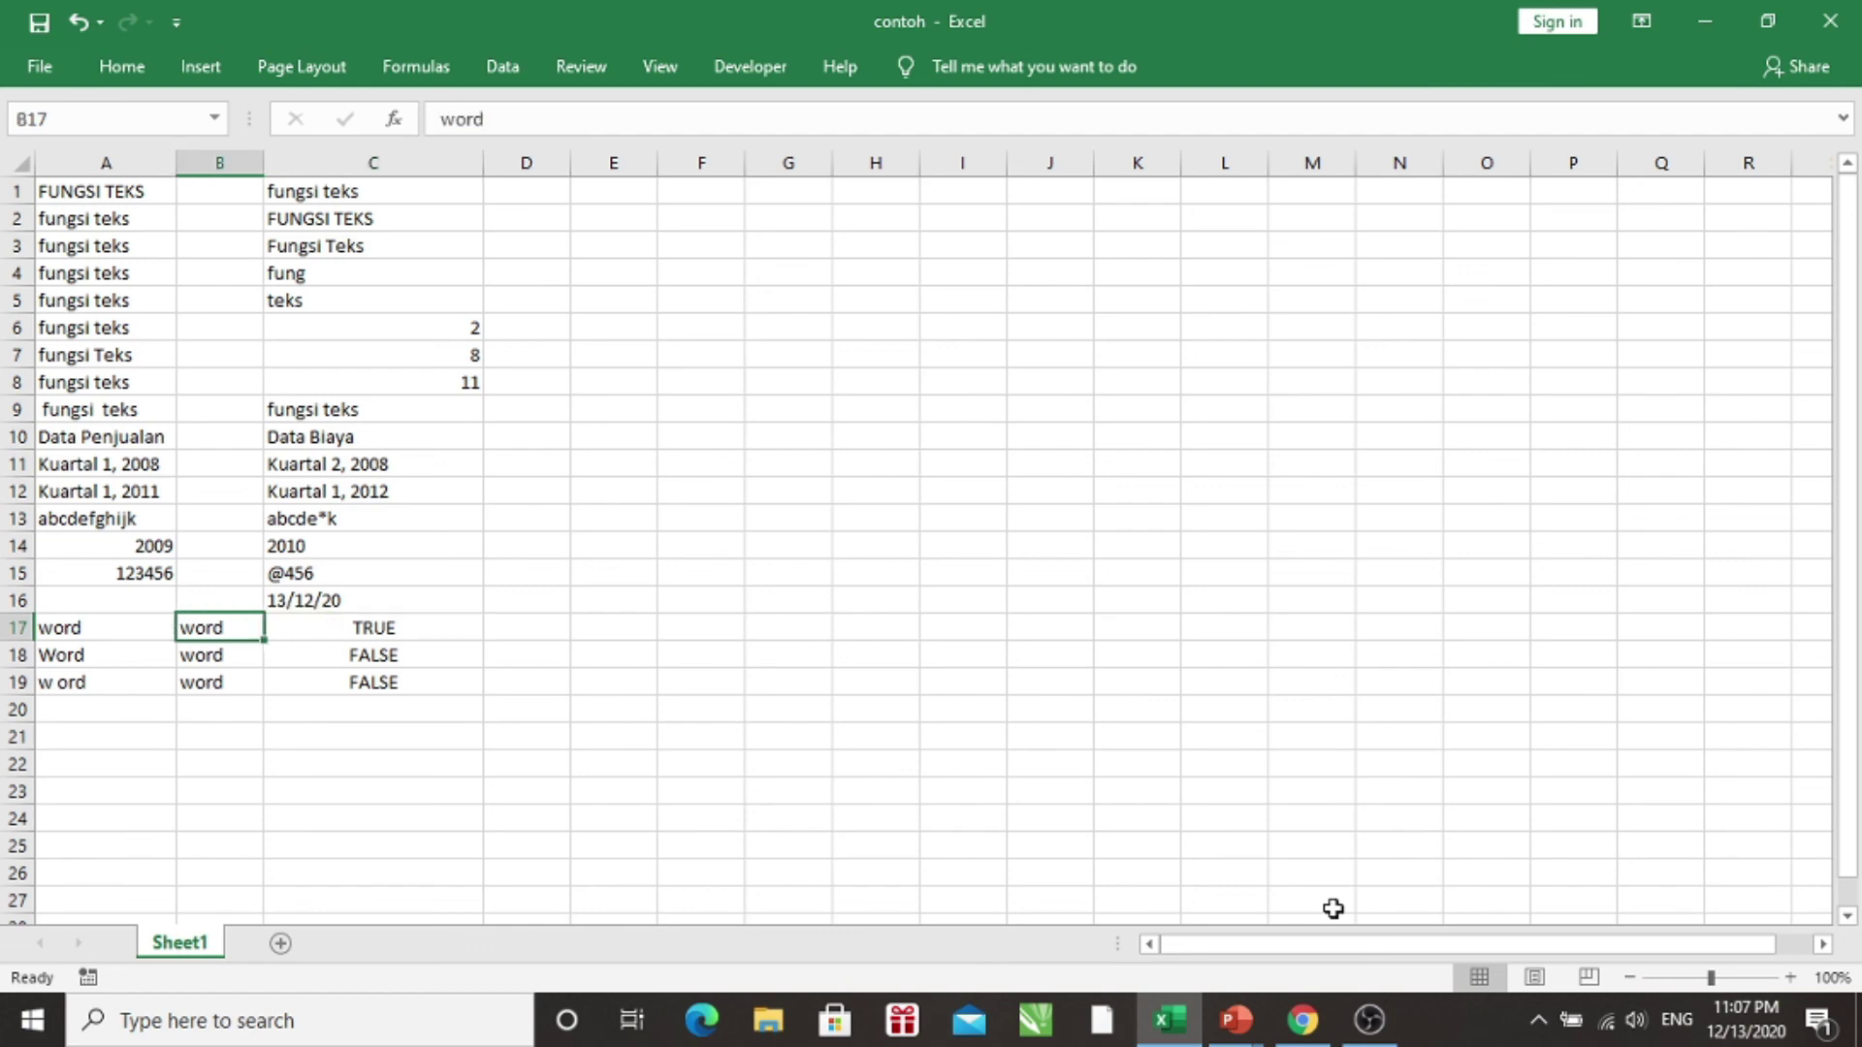
{"action": "key", "text": "Left"}
{"action": "key", "text": "Right"}
{"action": "key", "text": "Left"}
{"action": "key", "text": "Right"}
{"action": "key", "text": "Right"}
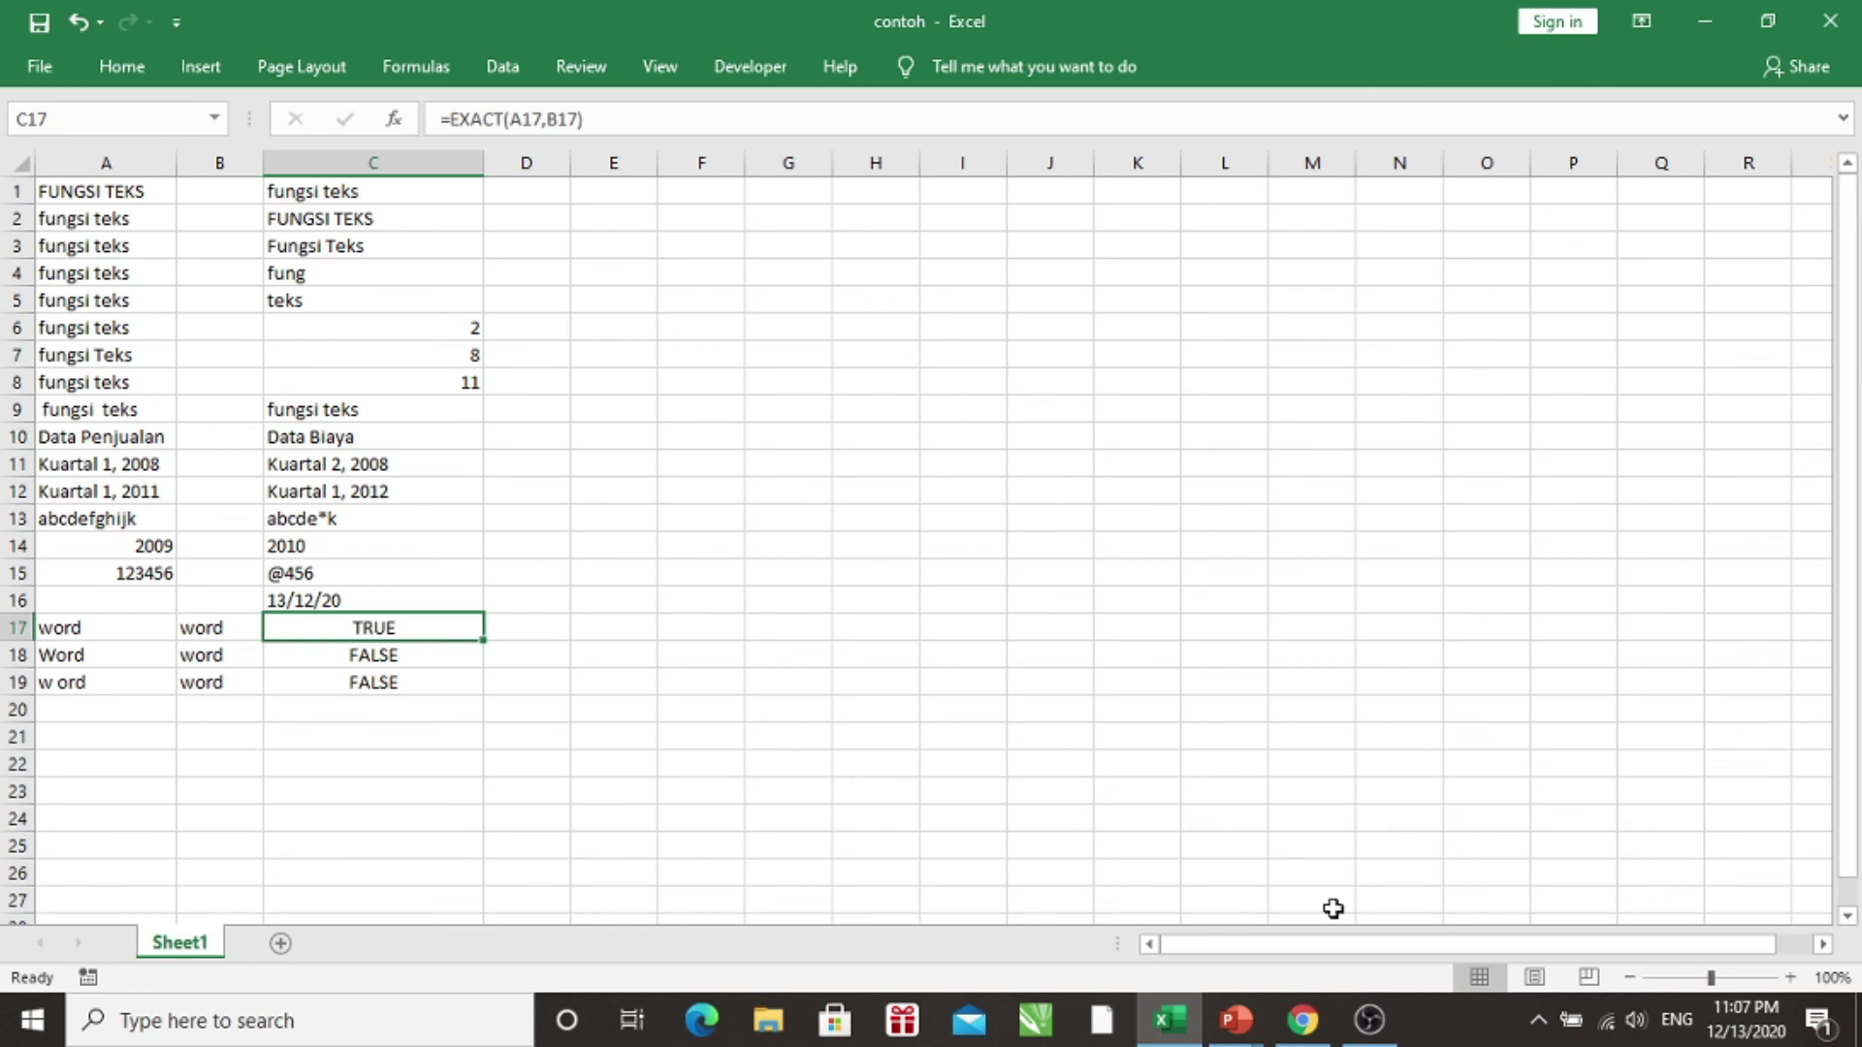
- Compare the capitalisation of the texts in cells A18 and B18 and examine the EXACT formula in cell C18
{"action": "key", "text": "Down"}
{"action": "key", "text": "Left"}
{"action": "key", "text": "Left"}
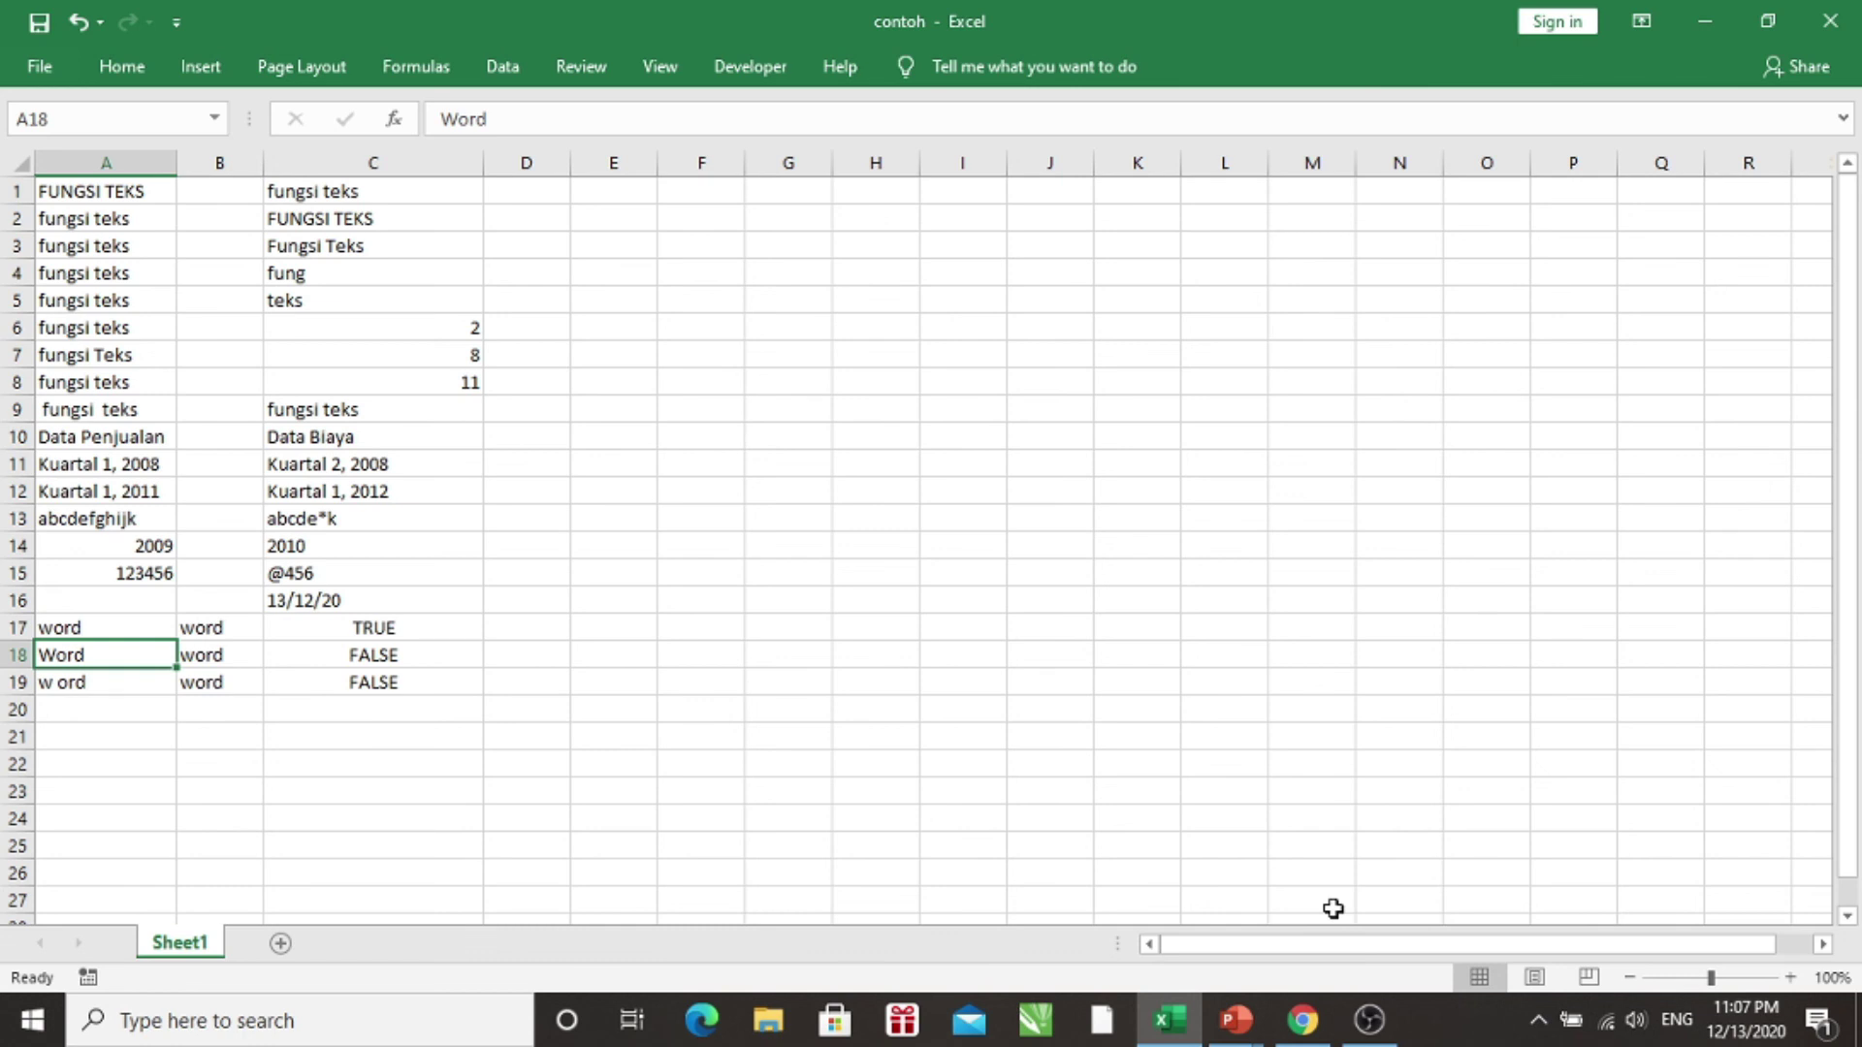
{"action": "key", "text": "Right"}
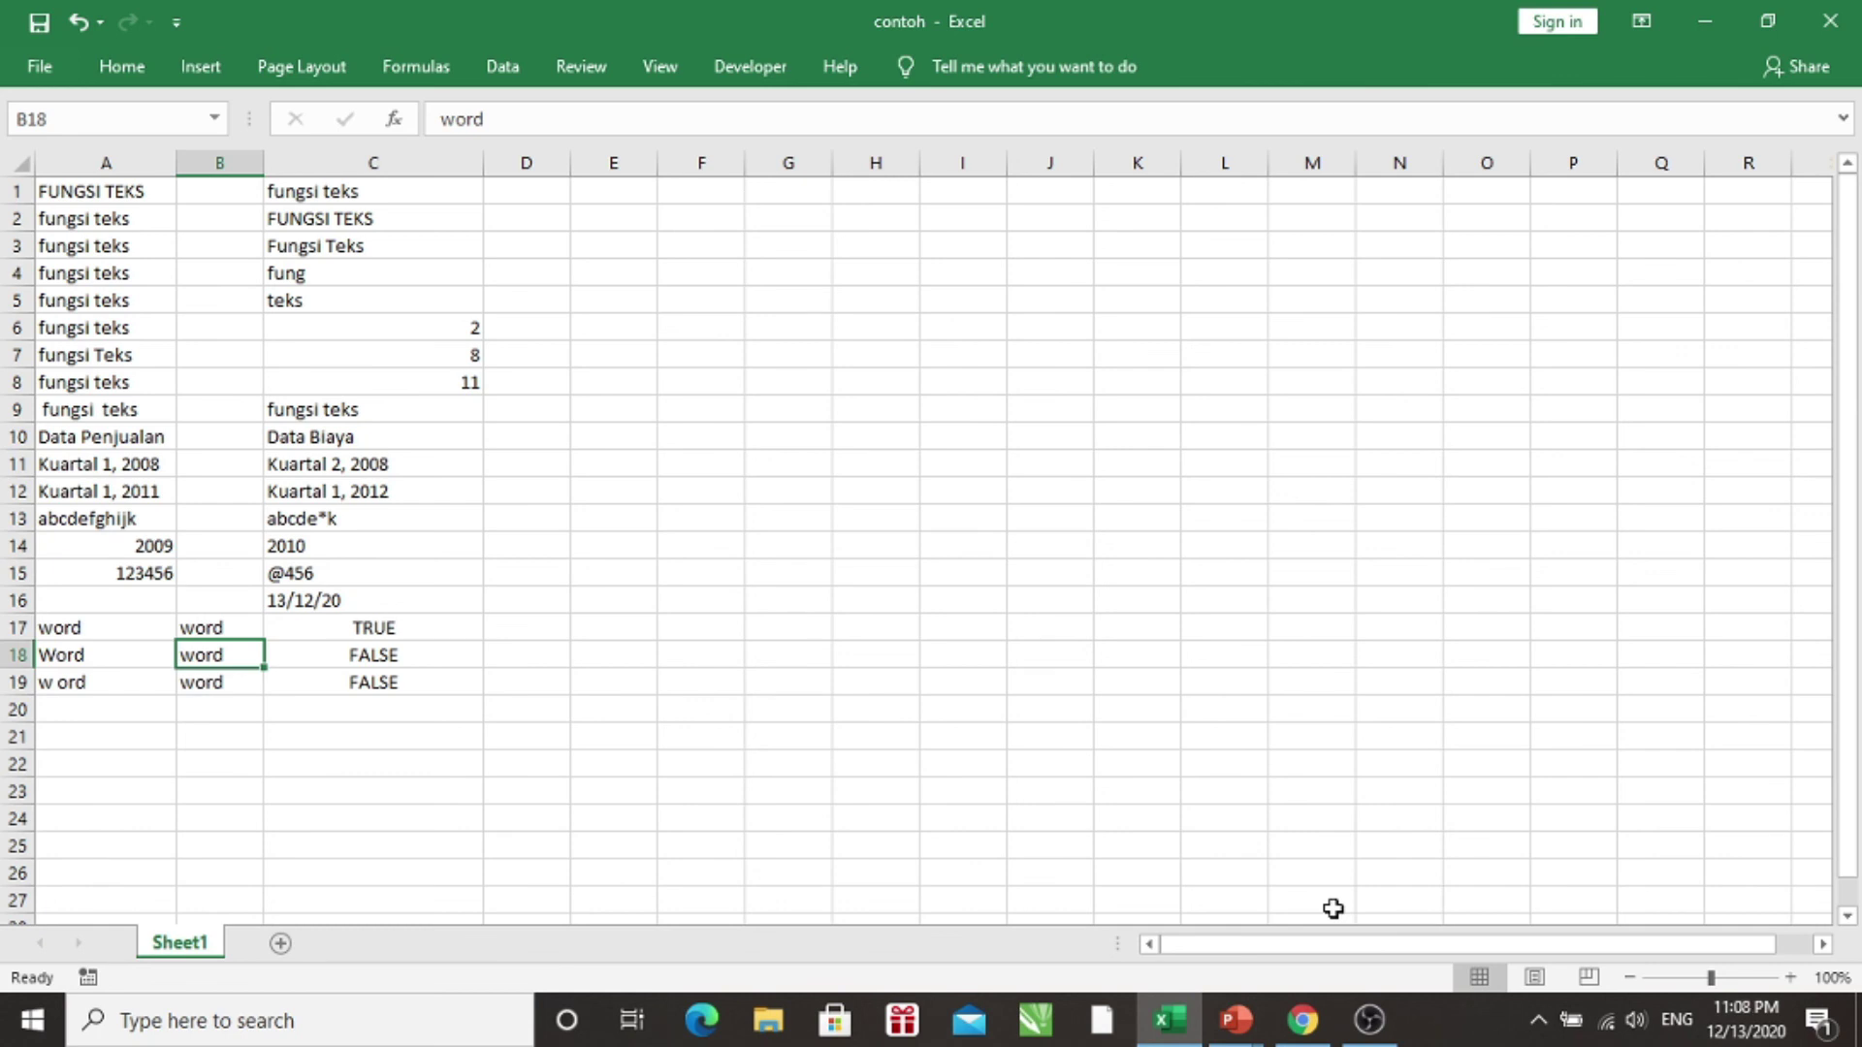
{"action": "key", "text": "Right"}
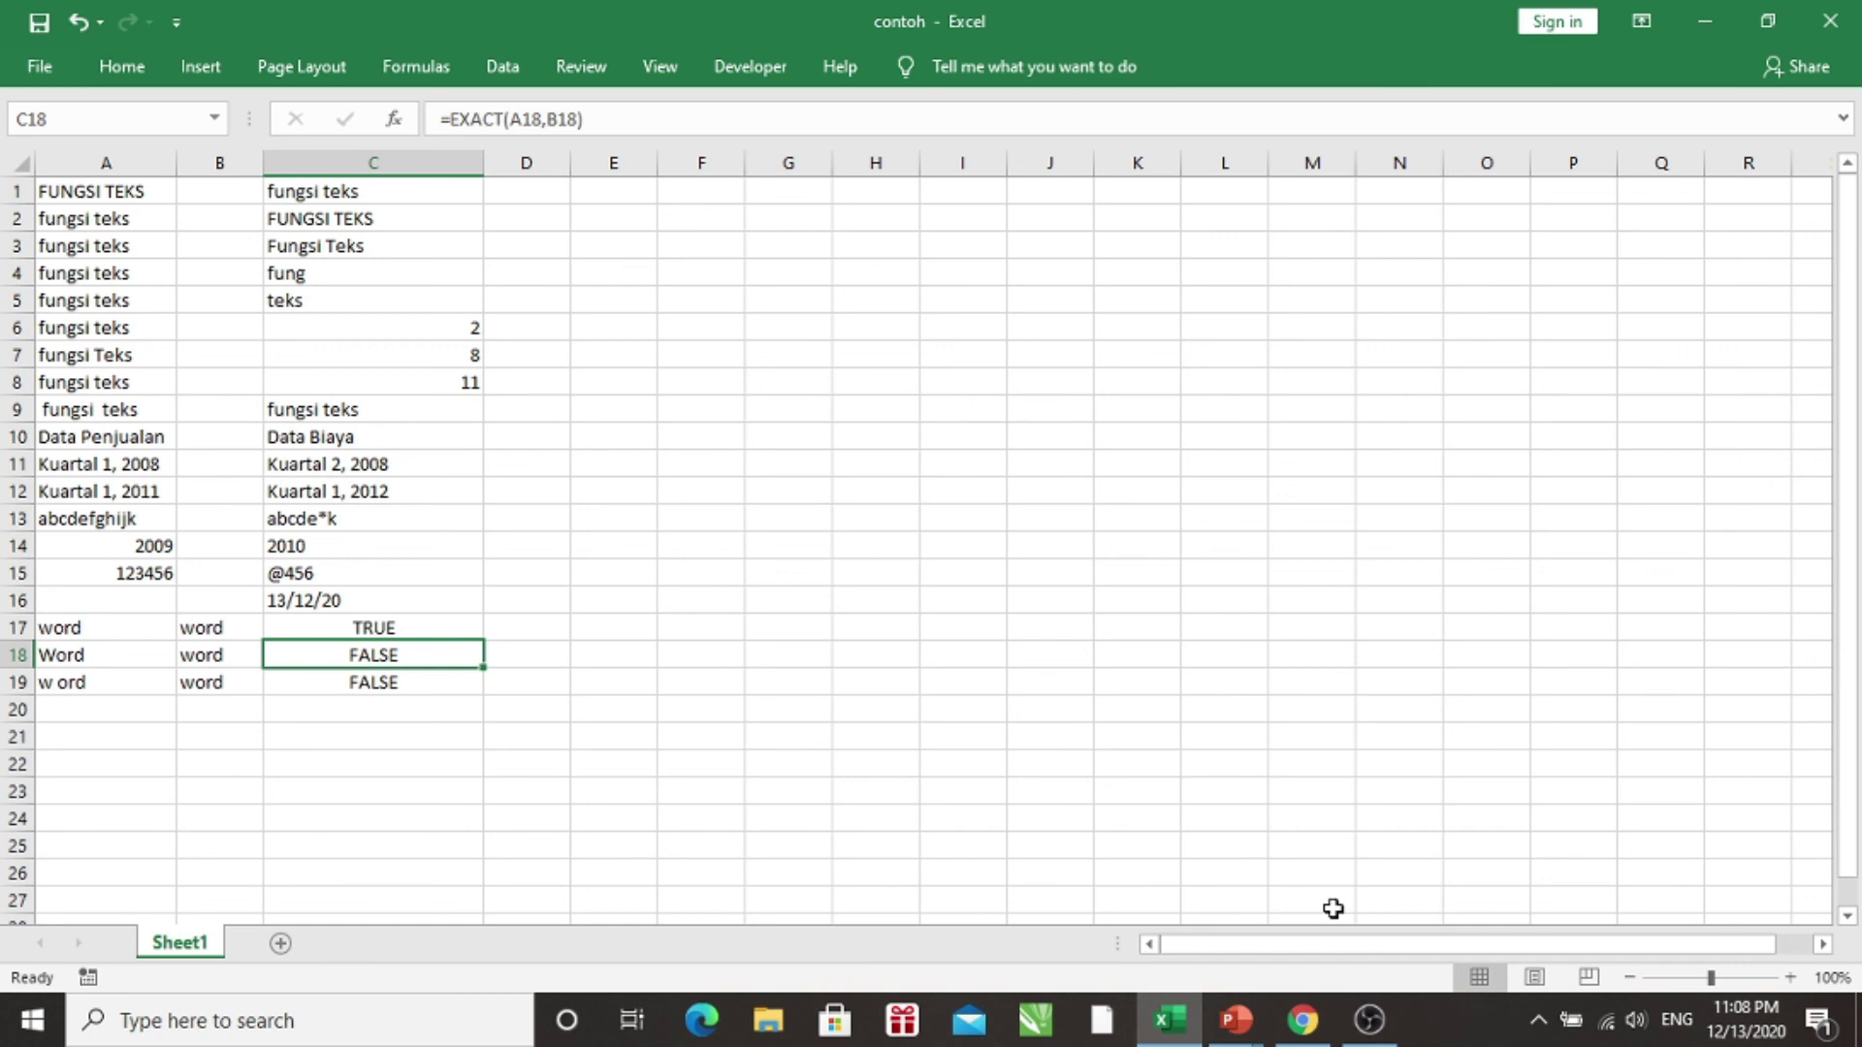
{"action": "key", "text": "Left"}
{"action": "key", "text": "Left"}
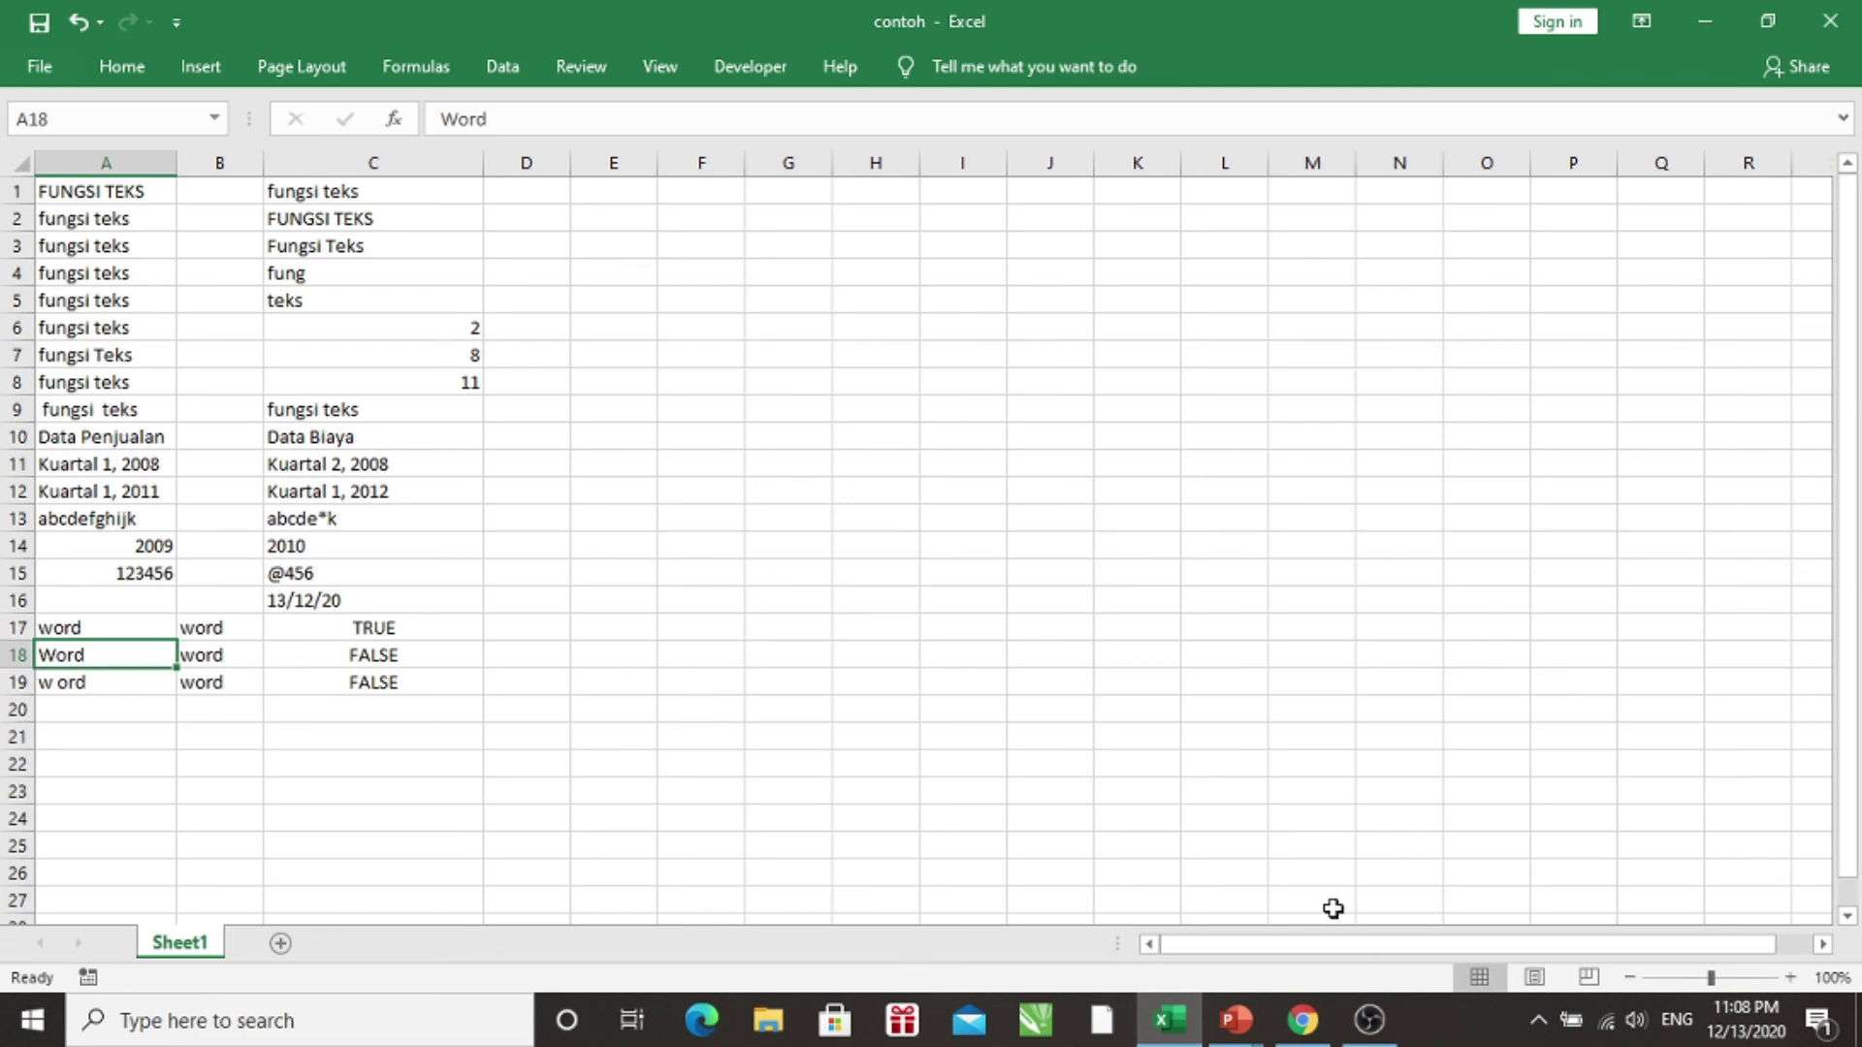
{"action": "key", "text": "Right"}
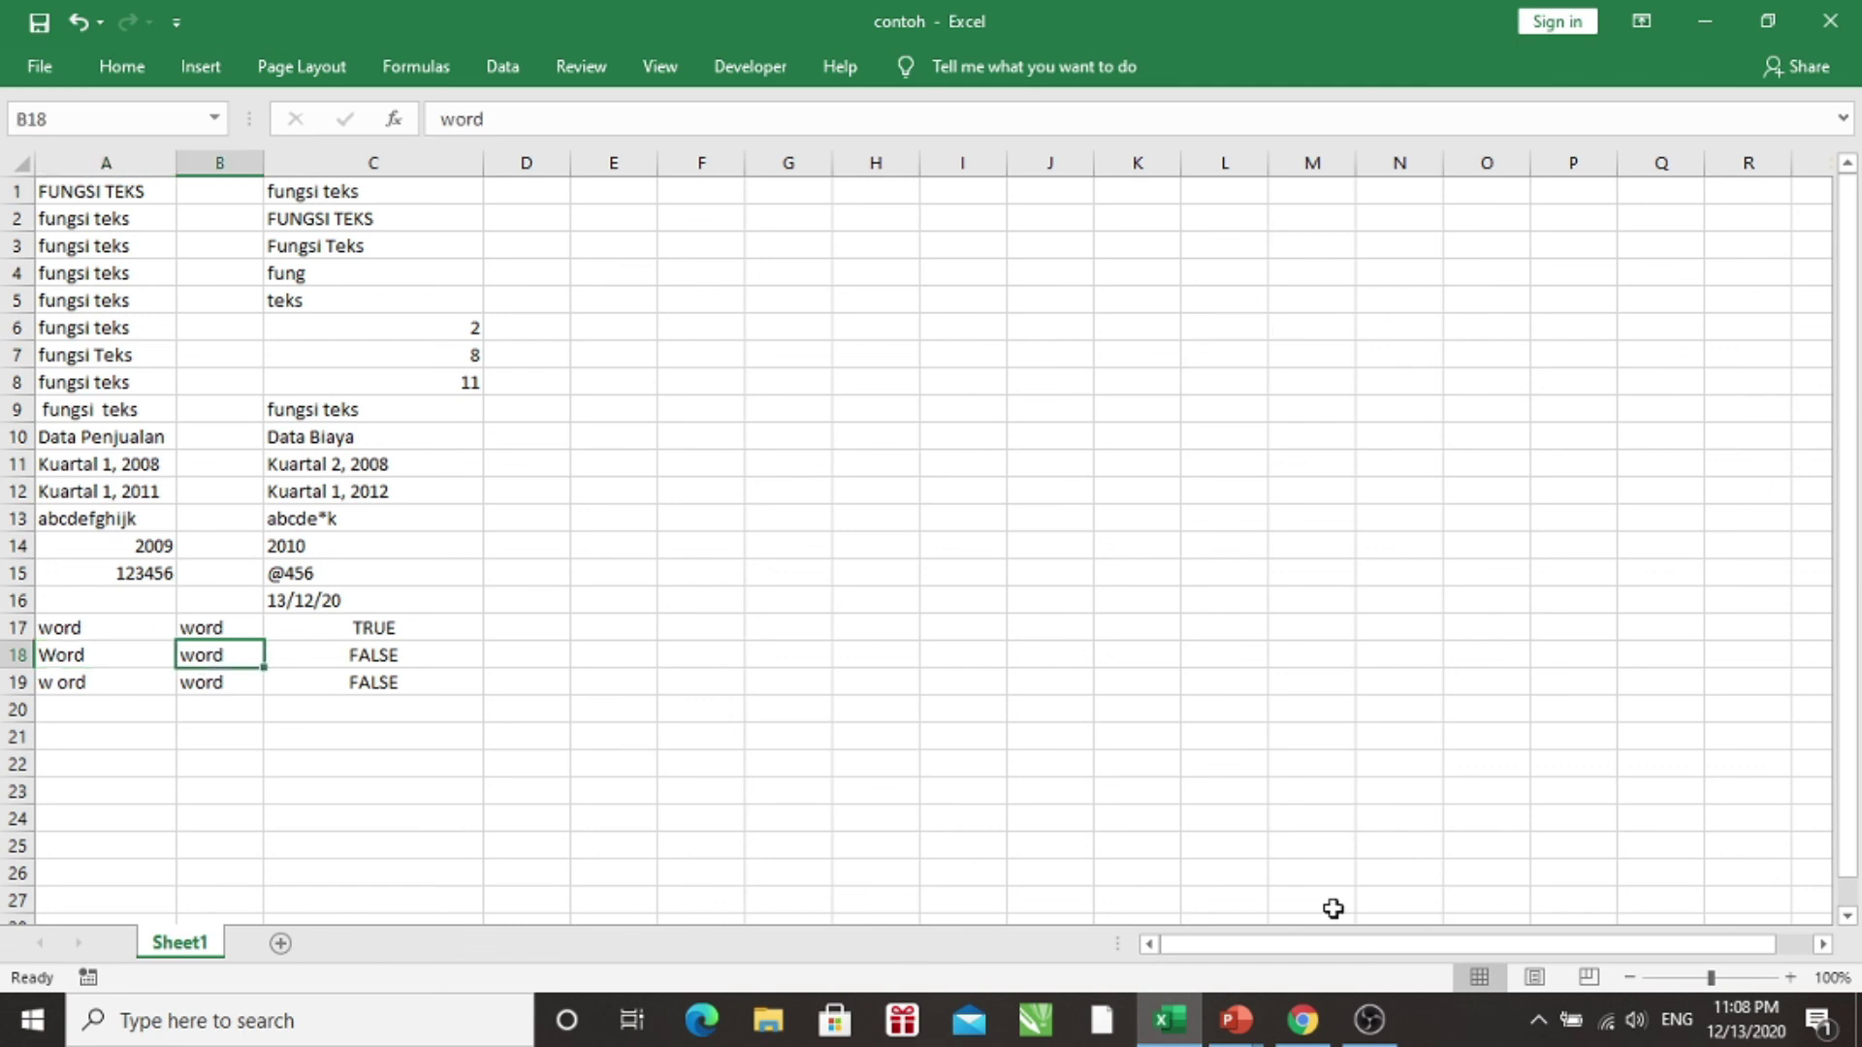
{"action": "key", "text": "Right"}
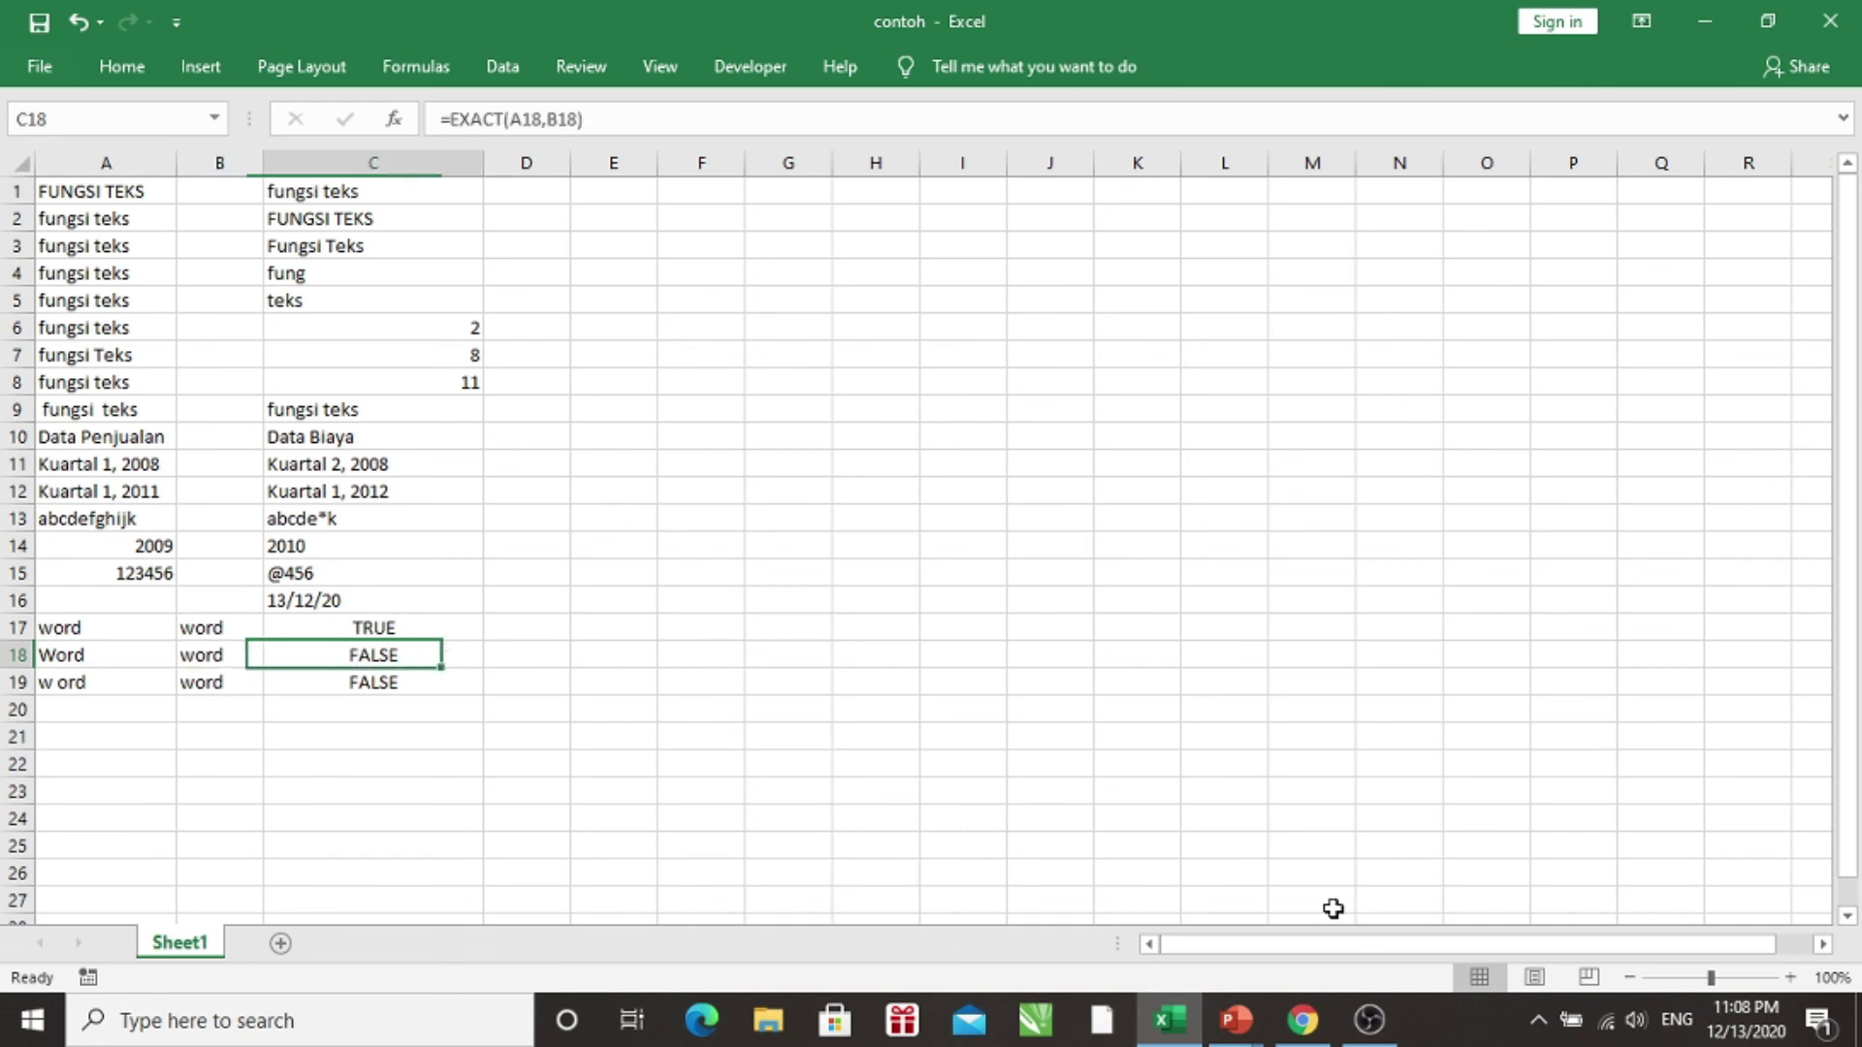
{"action": "key", "text": "Left"}
{"action": "key", "text": "Left"}
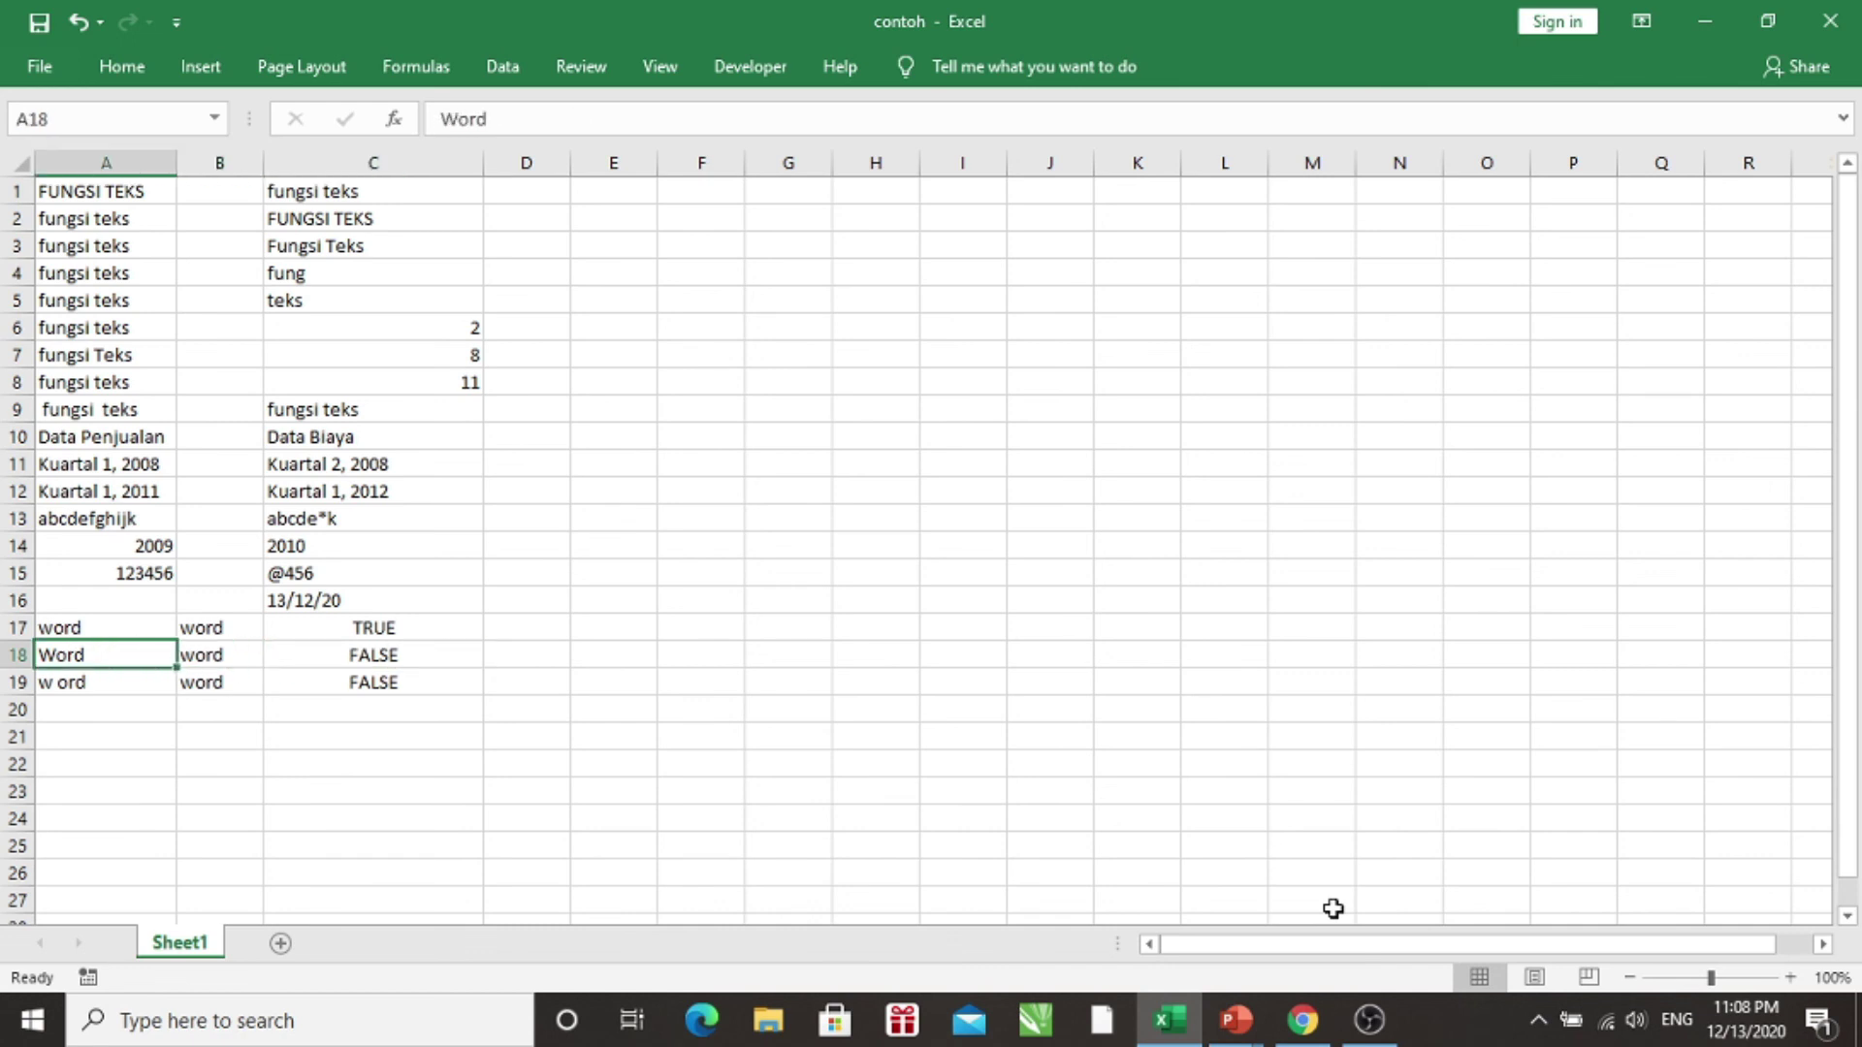
{"action": "key", "text": "Right"}
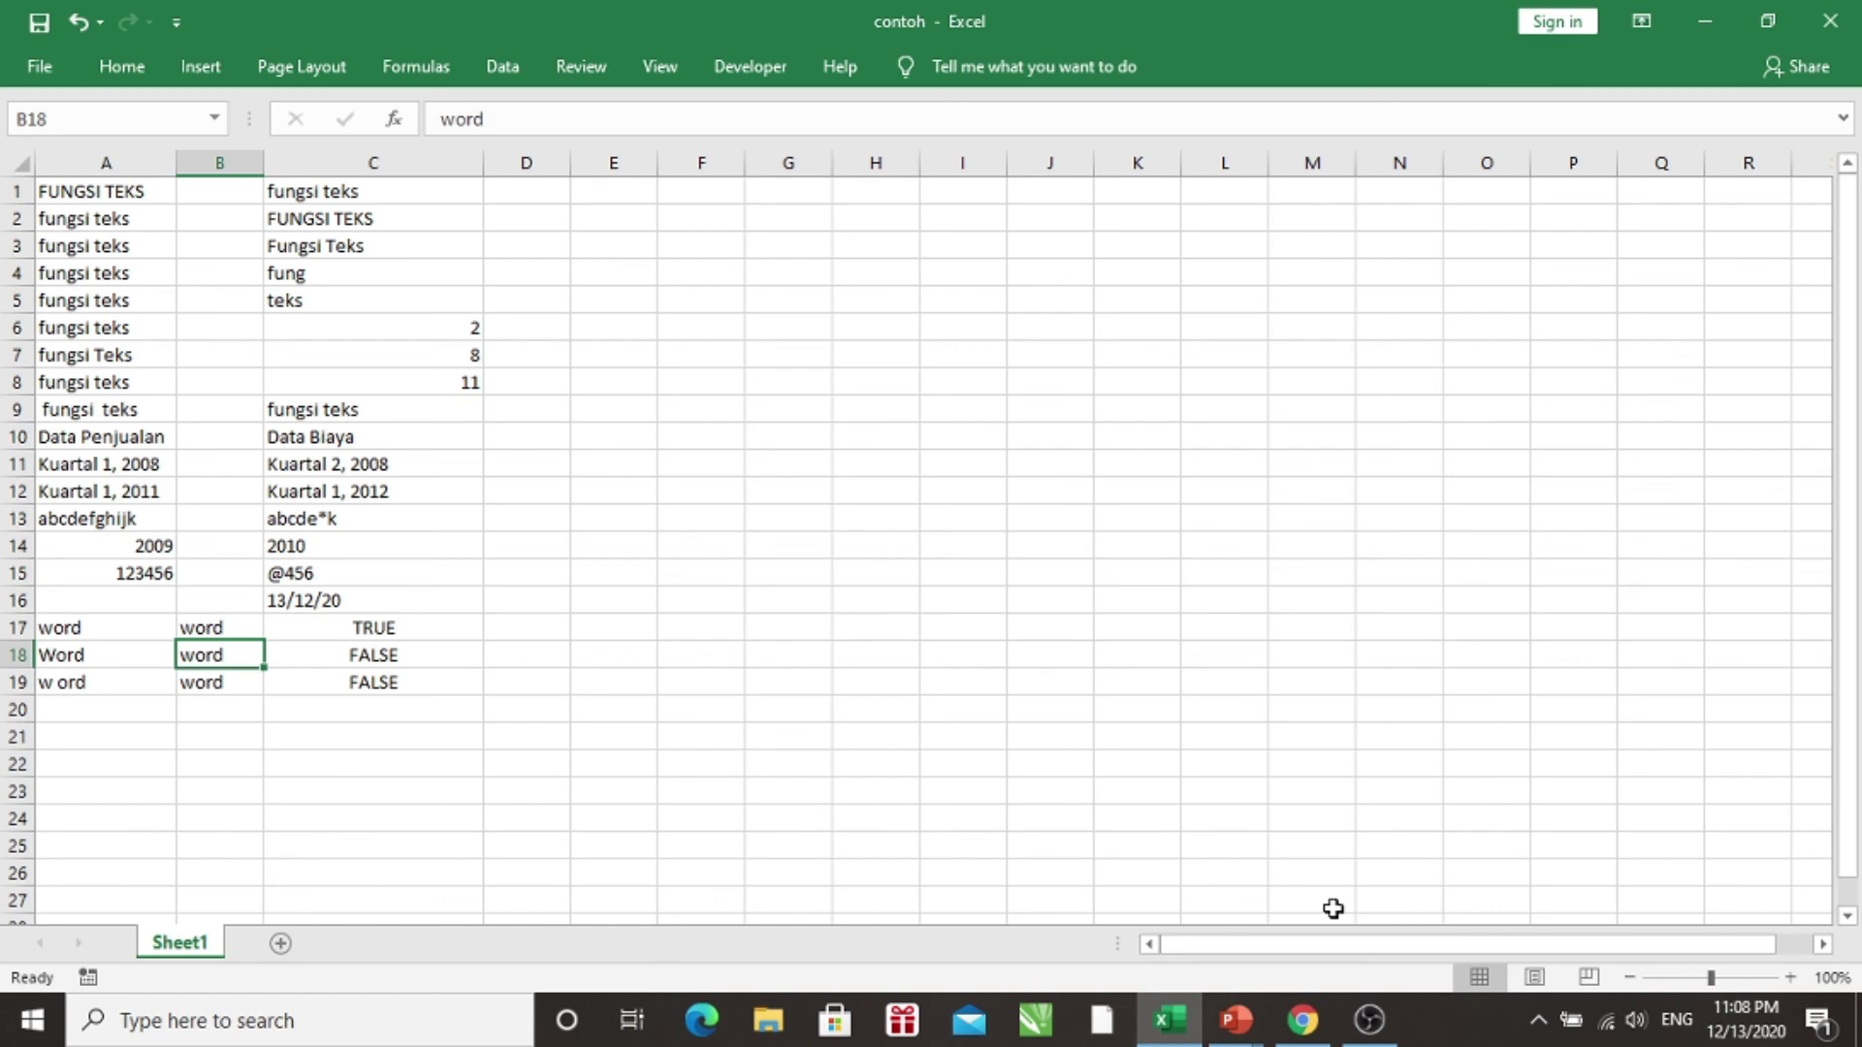
{"action": "key", "text": "Right"}
{"action": "key", "text": "Right"}
{"action": "key", "text": "Left"}
- Compare the spacing of the texts in cells A19 and B19 and examine the EXACT formula in cell C19
{"action": "key", "text": "Down"}
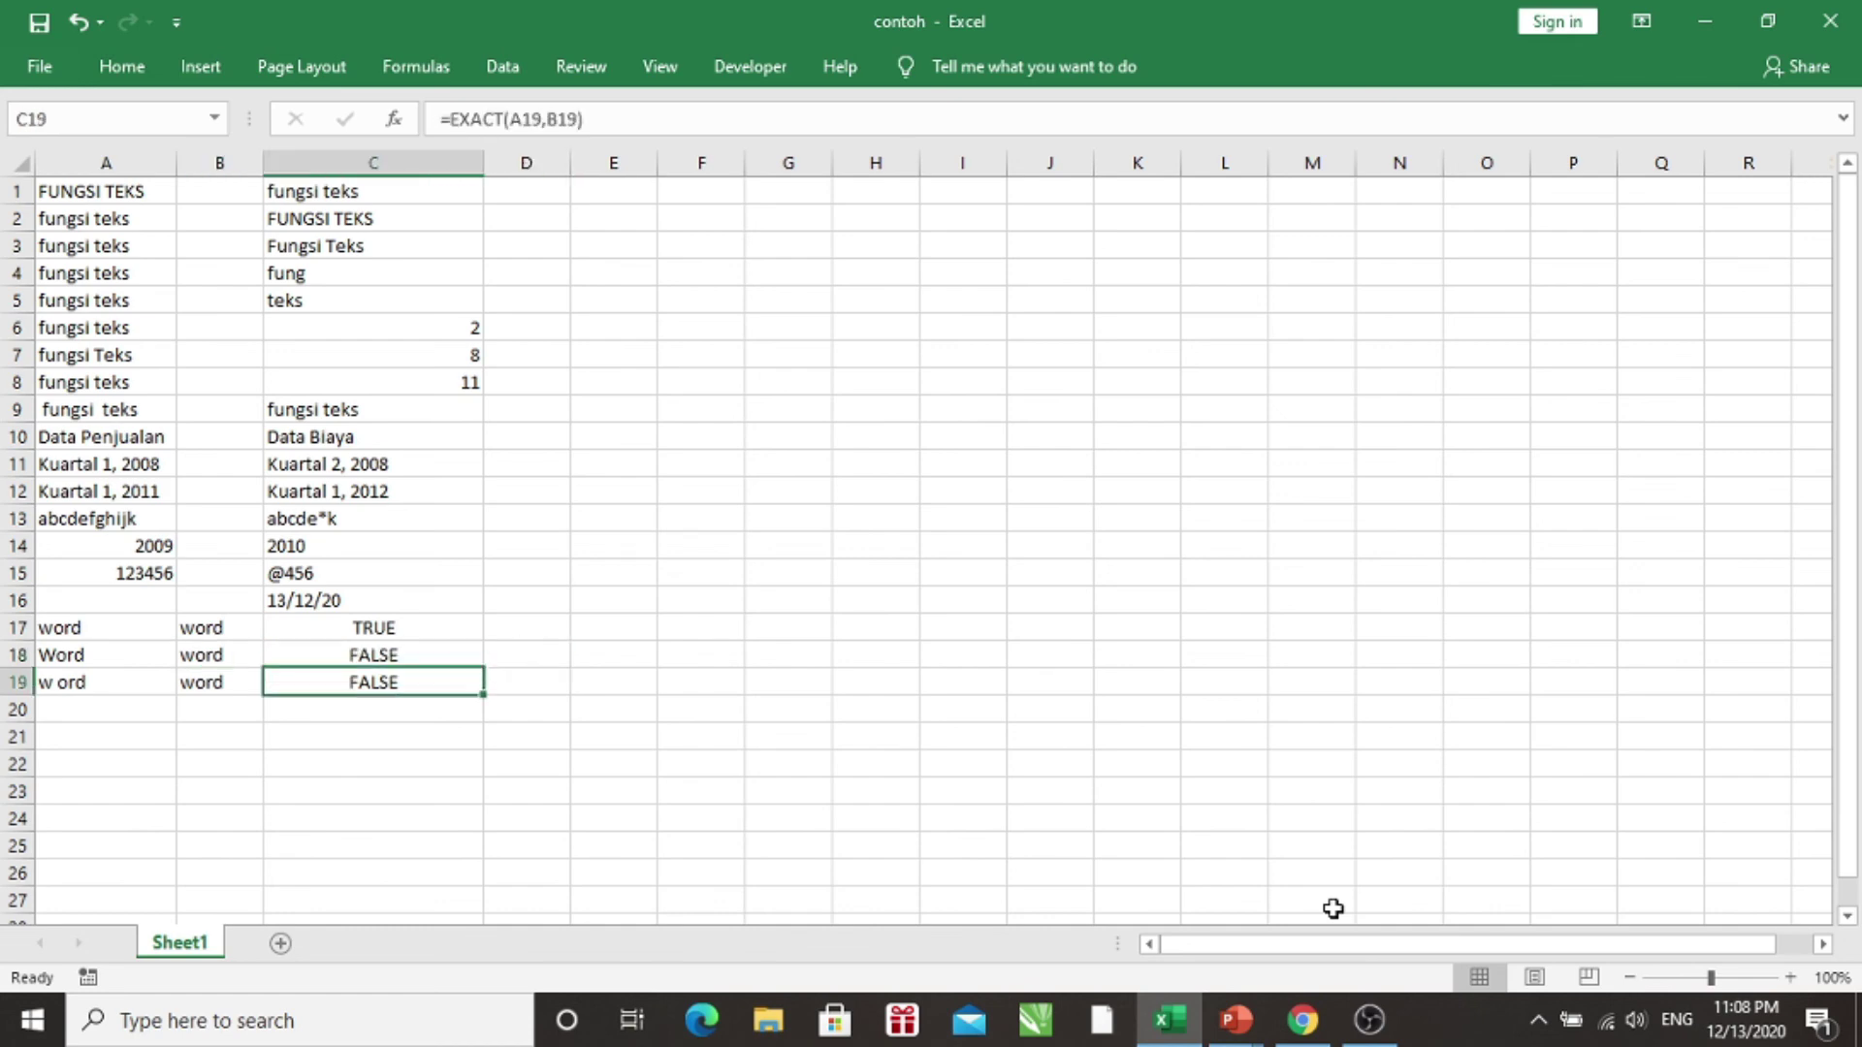
{"action": "key", "text": "Left"}
{"action": "key", "text": "Left"}
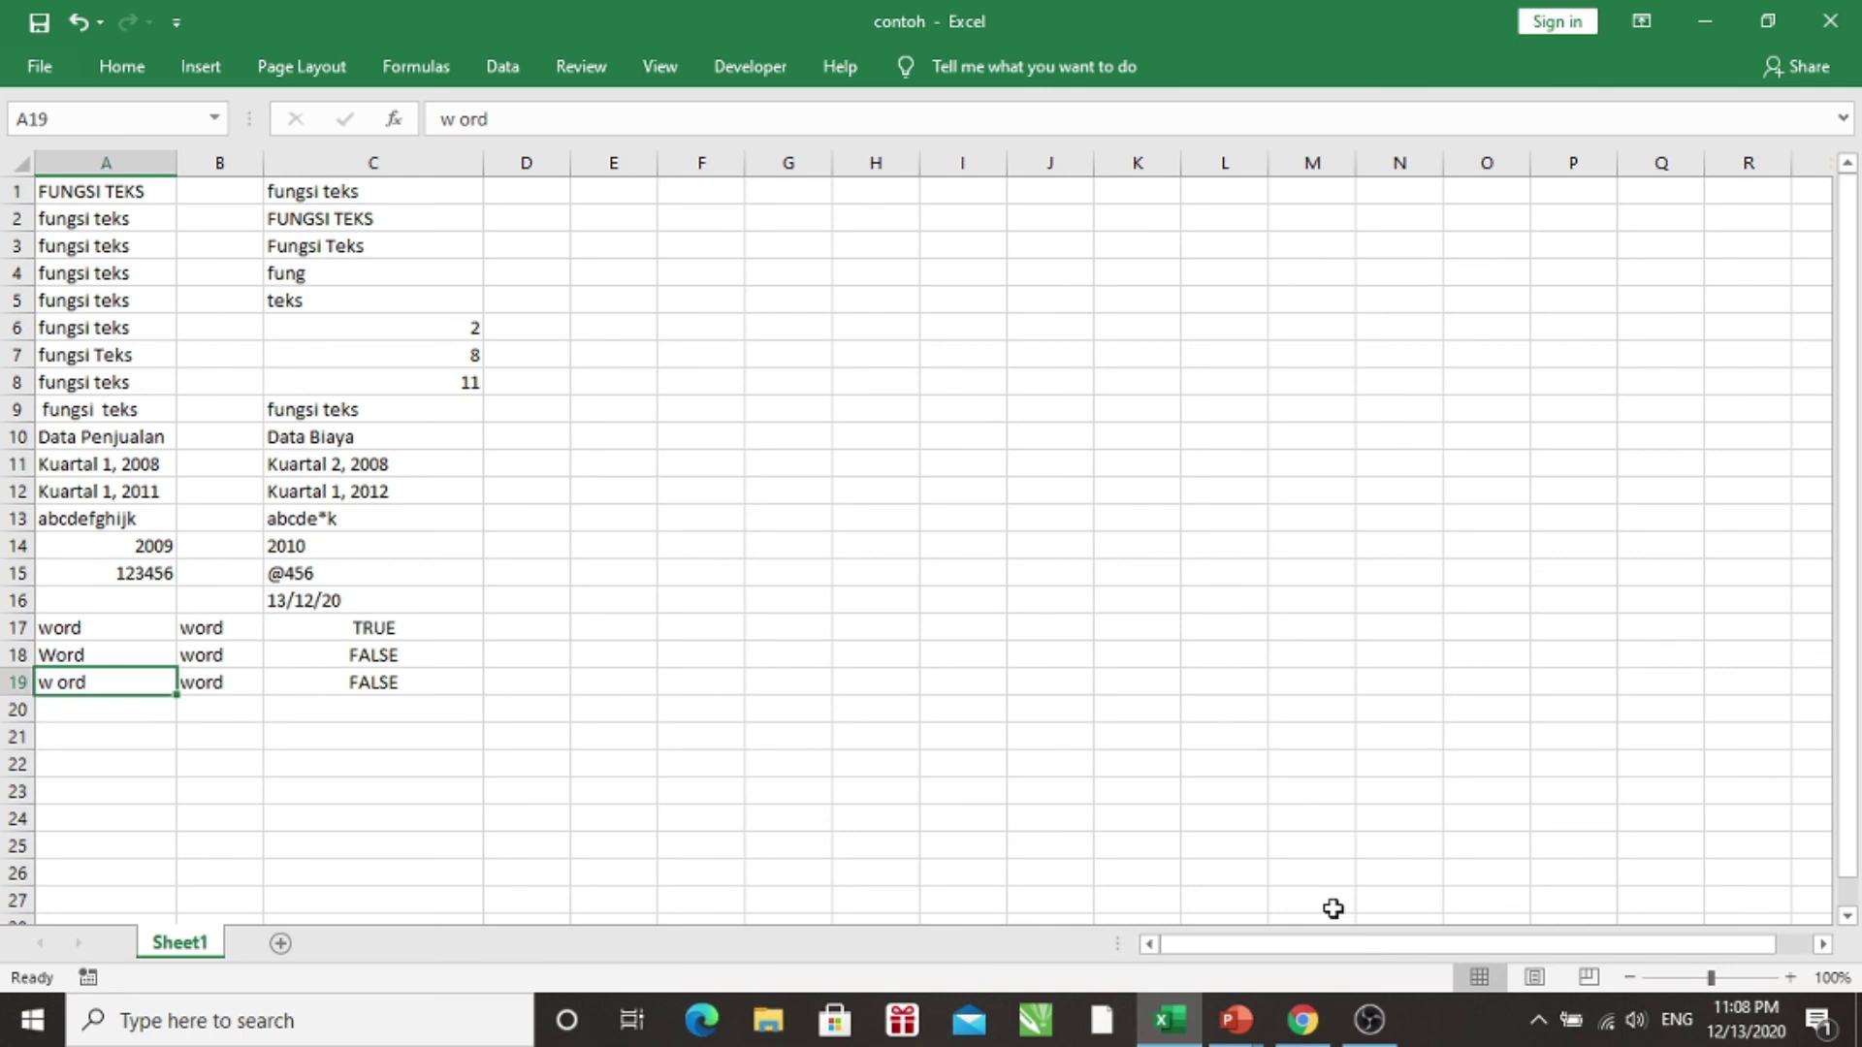
{"action": "key", "text": "Right"}
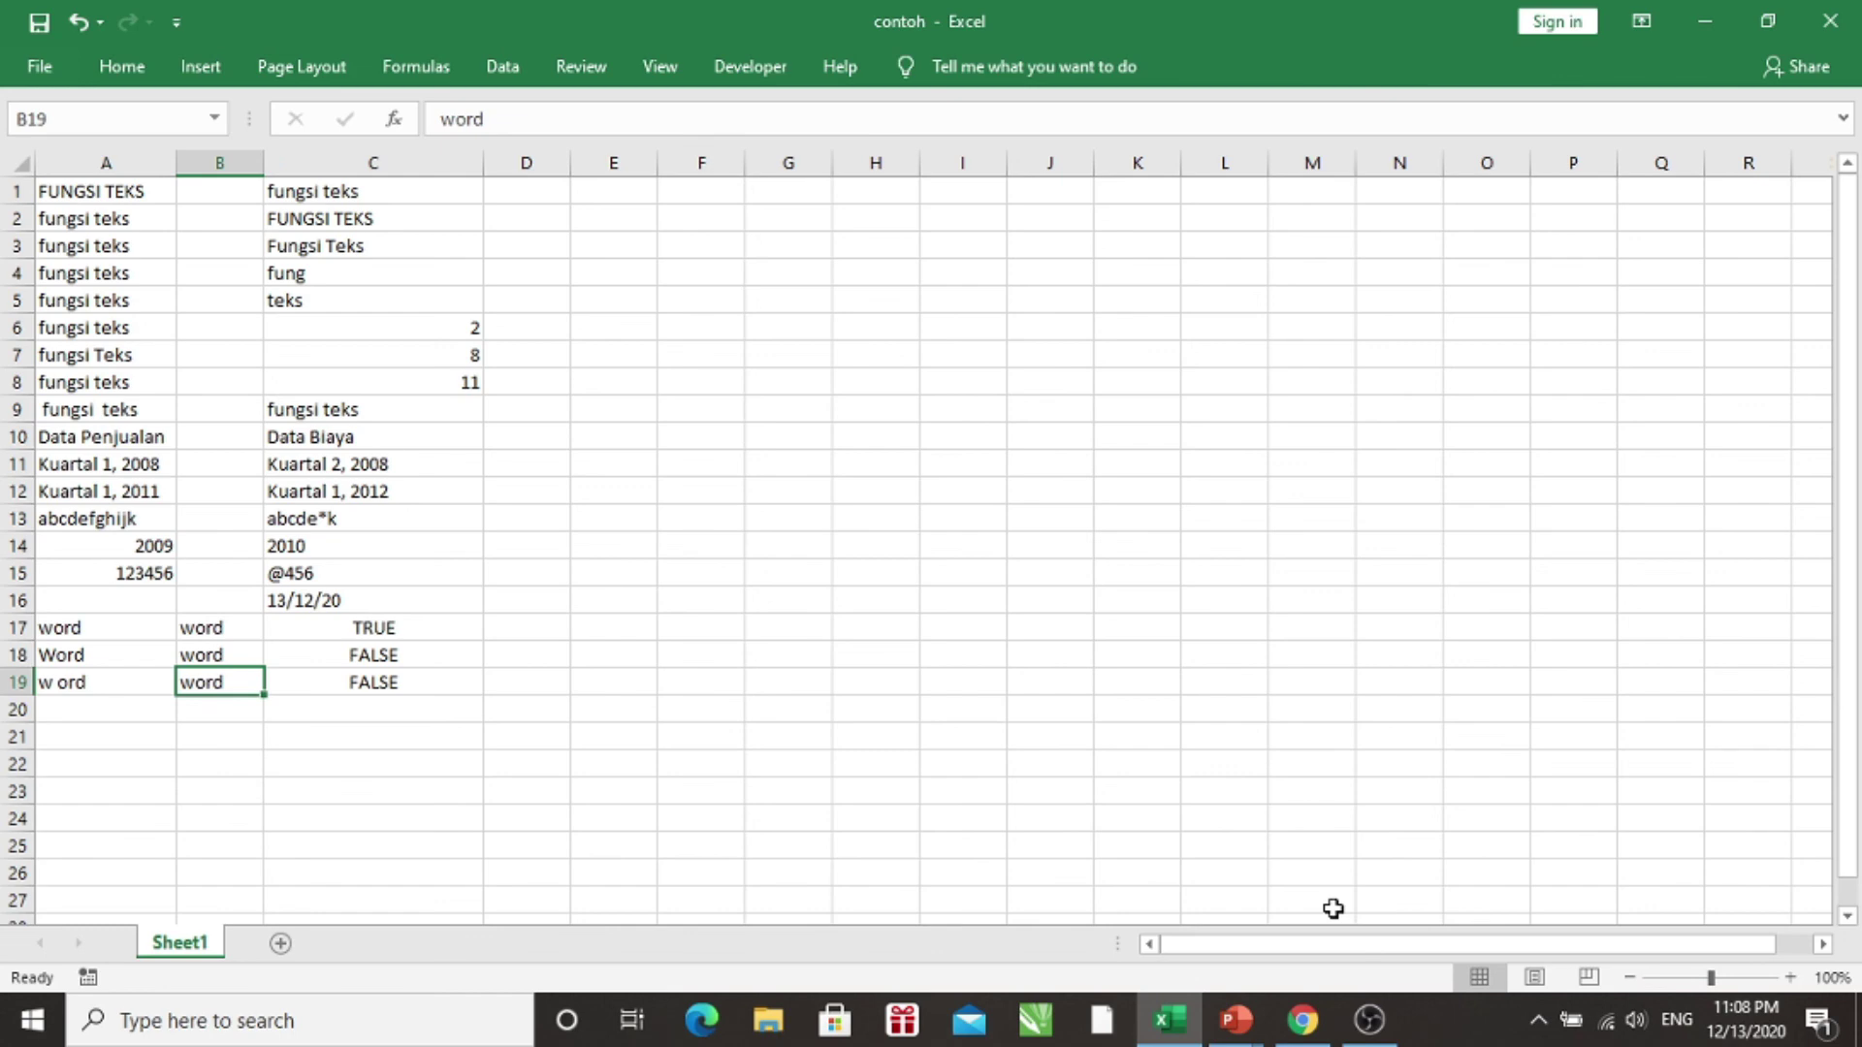
{"action": "key", "text": "Right"}
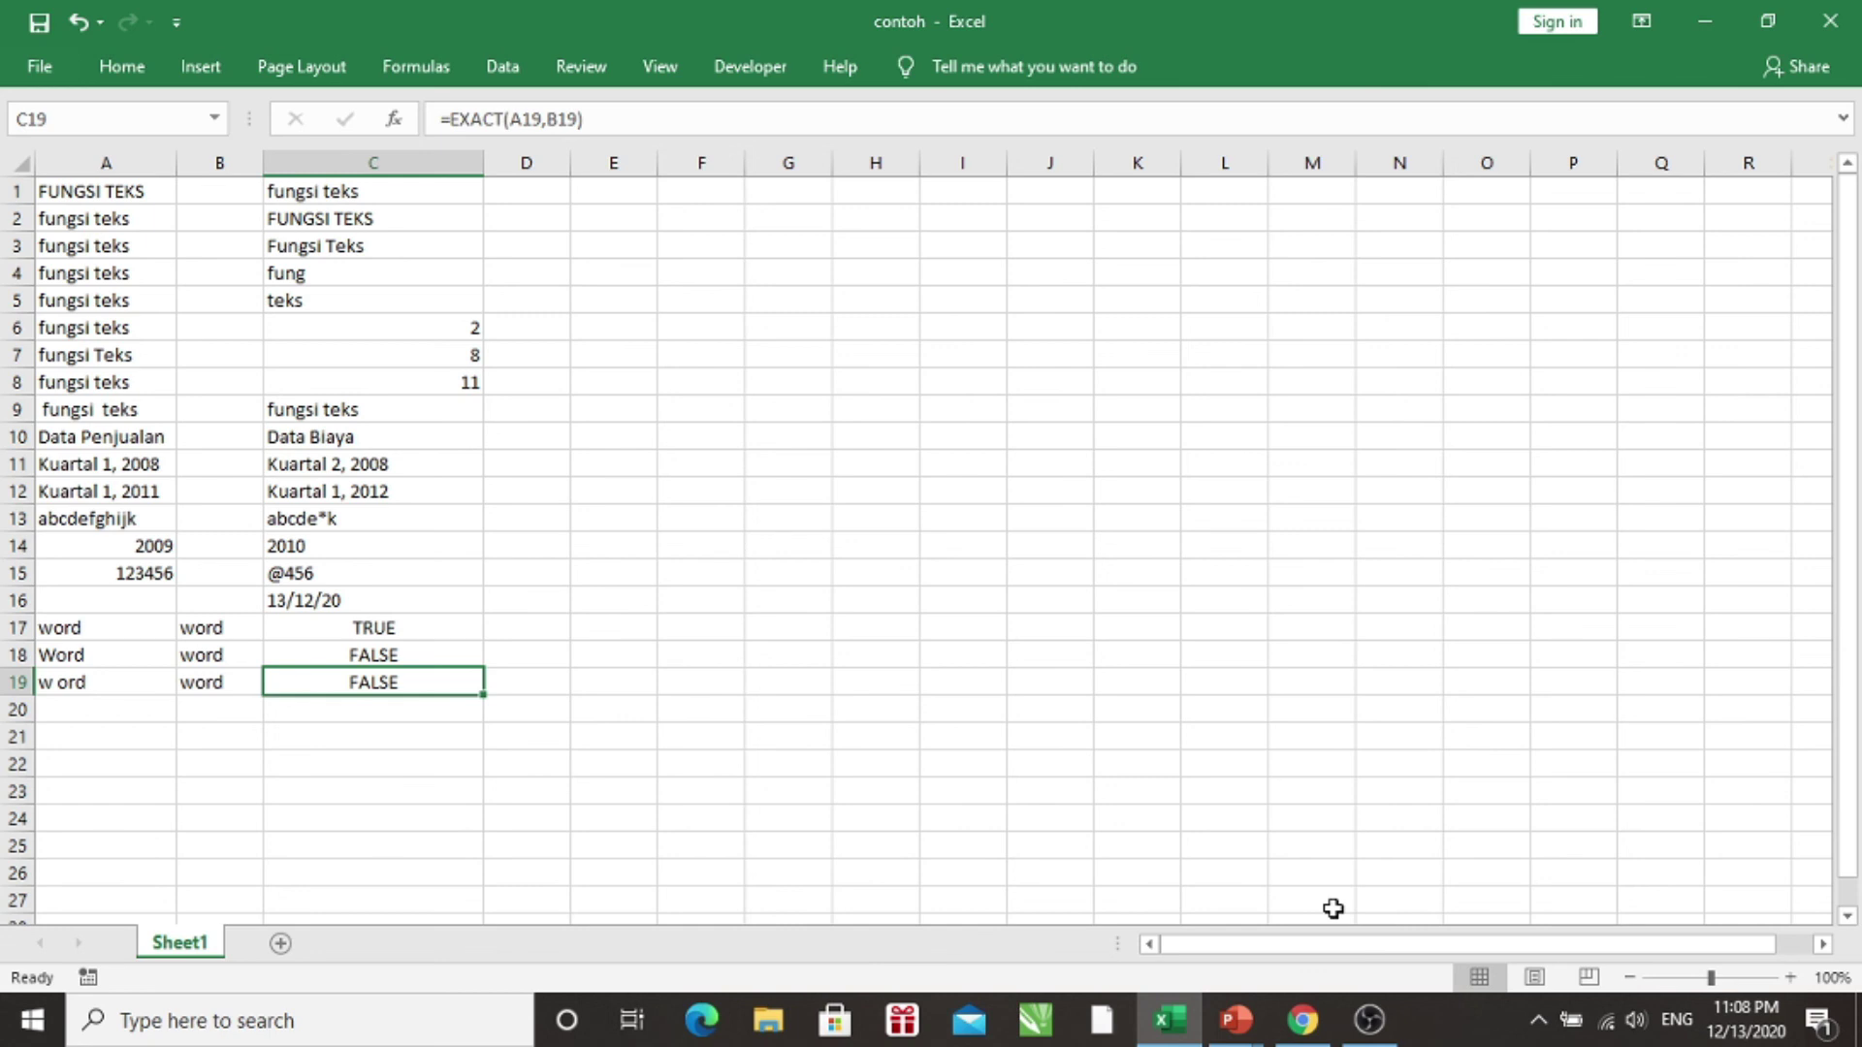
{"action": "key", "text": "Left"}
{"action": "key", "text": "Left"}
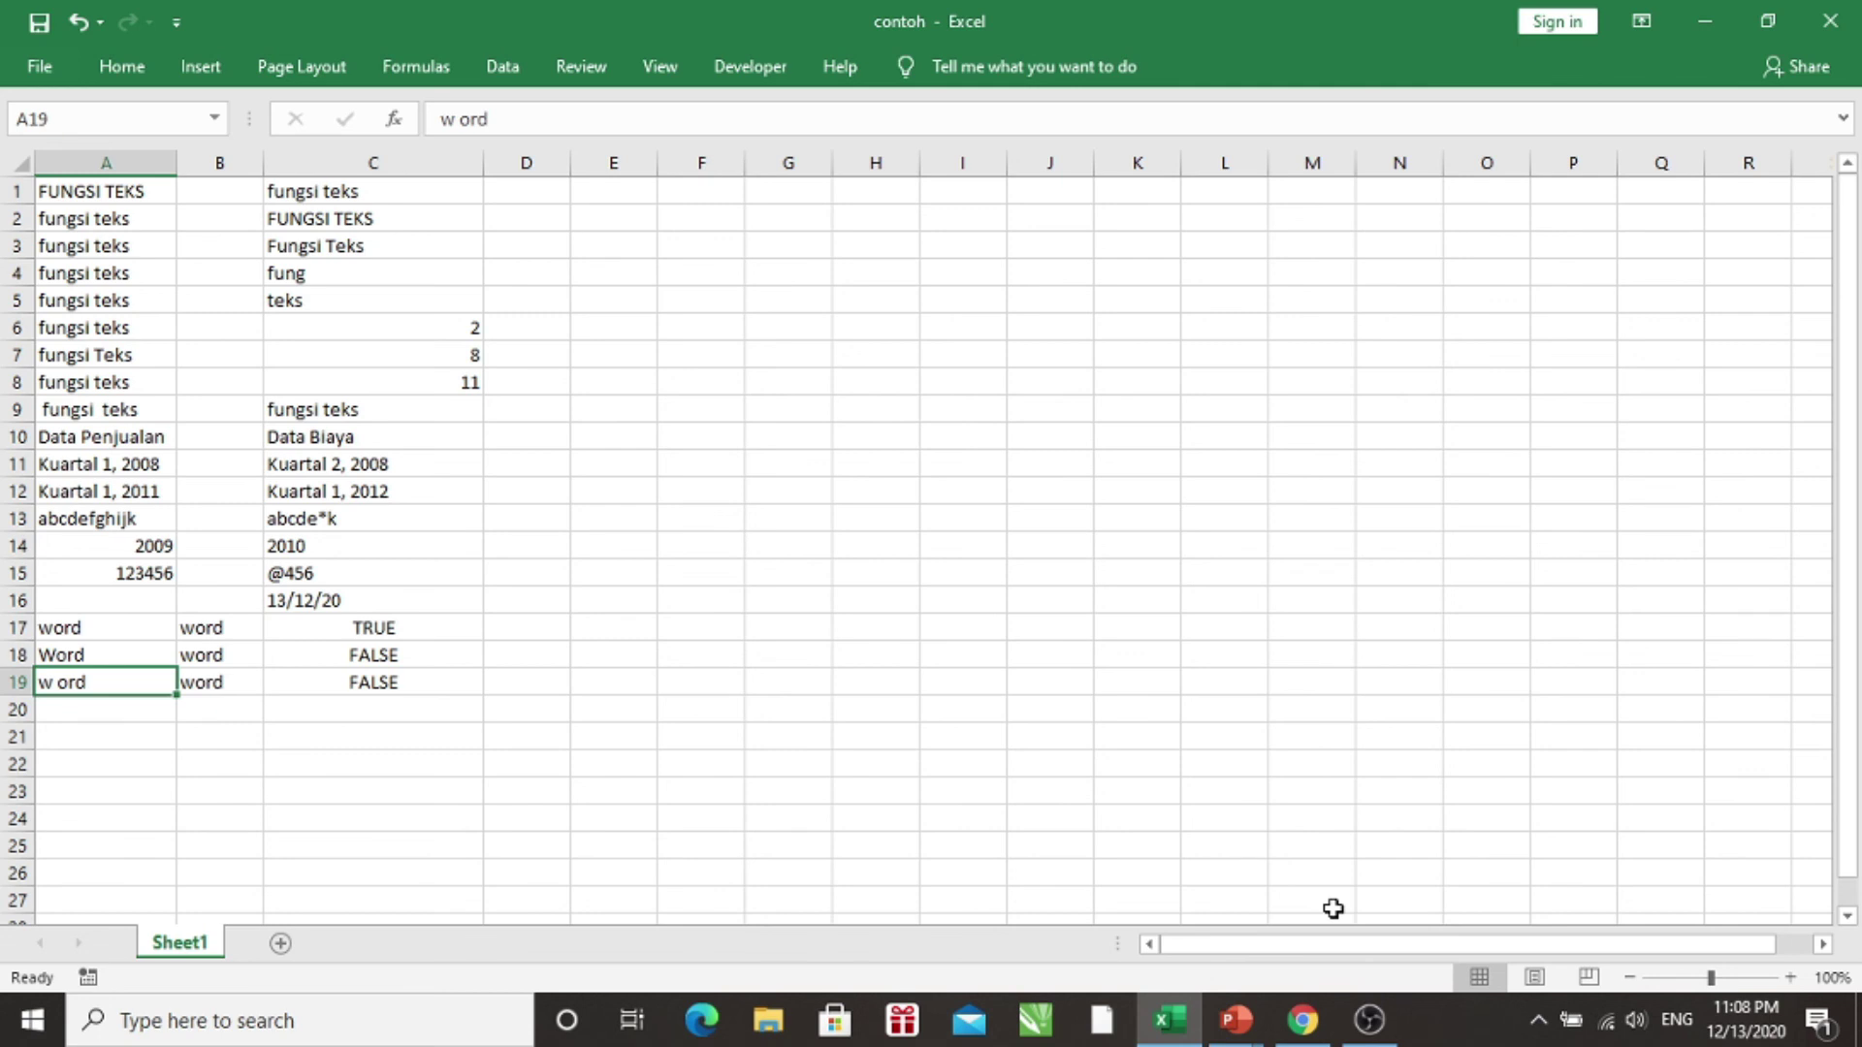
{"action": "key", "text": "Right"}
{"action": "key", "text": "Right"}
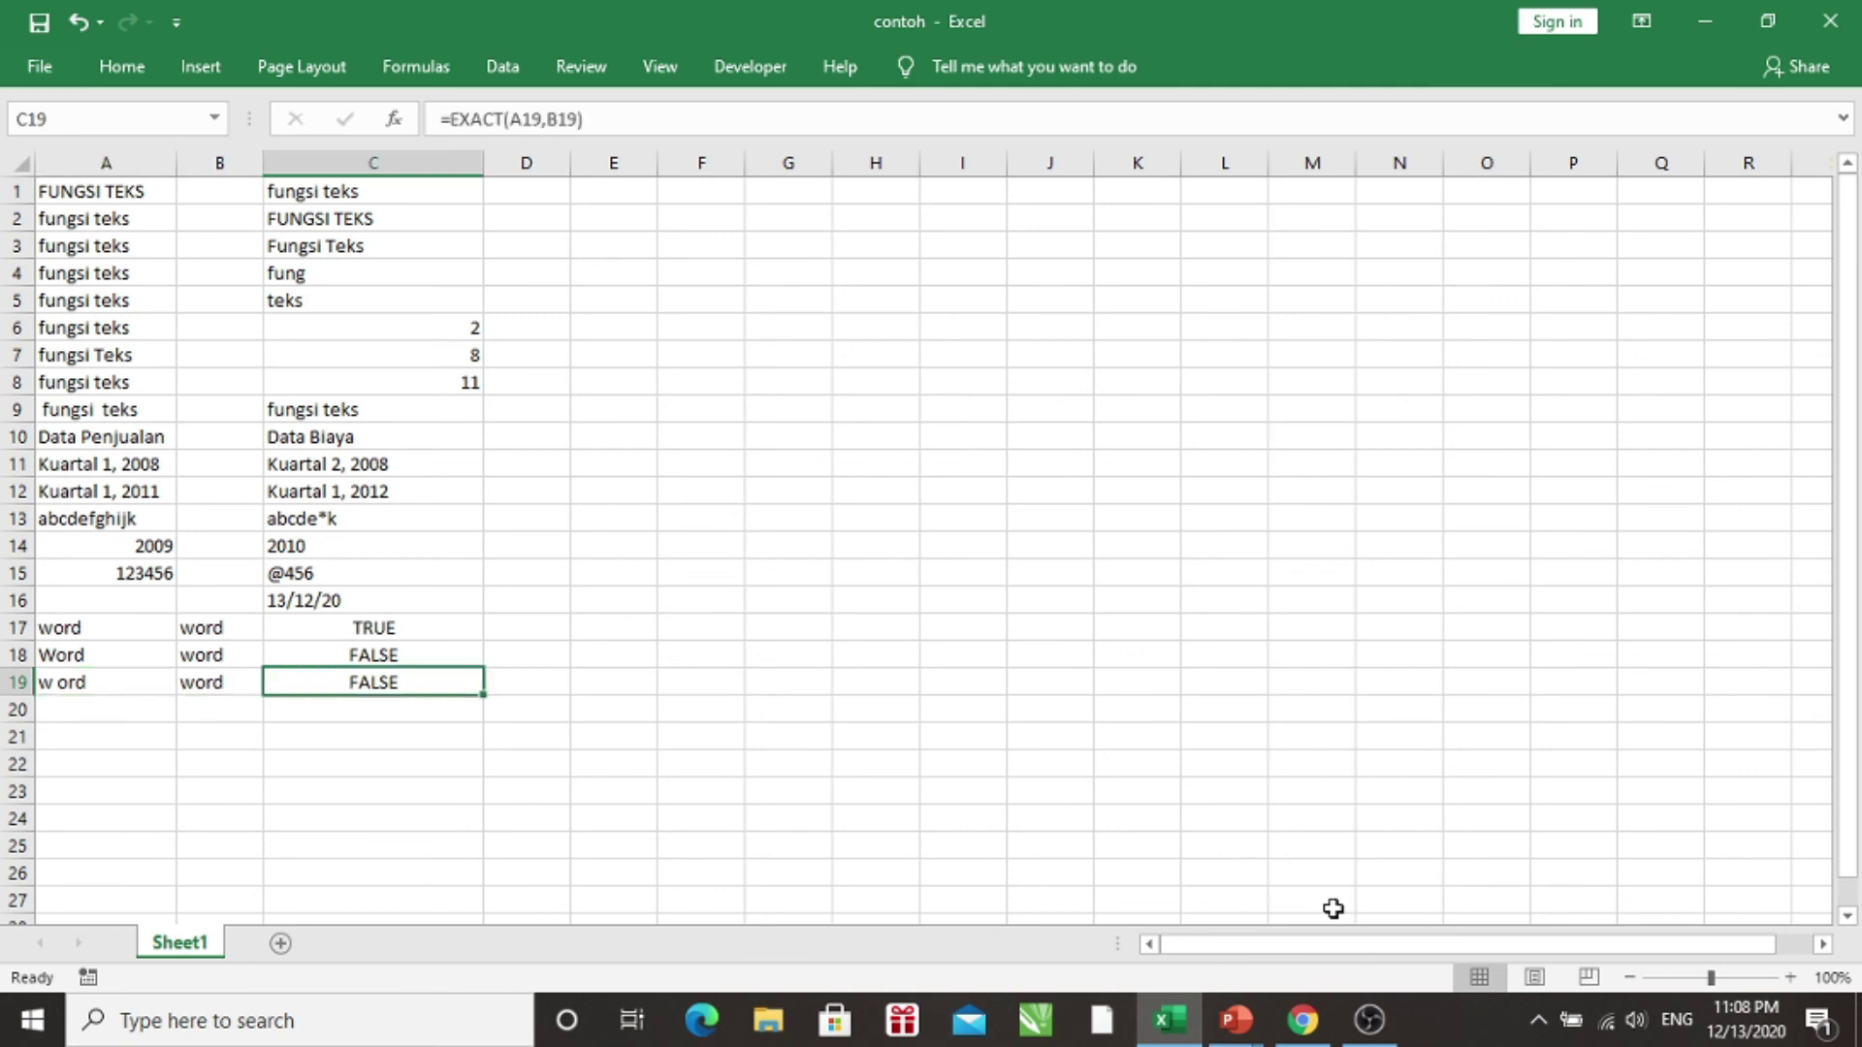
{"action": "key", "text": "Left"}
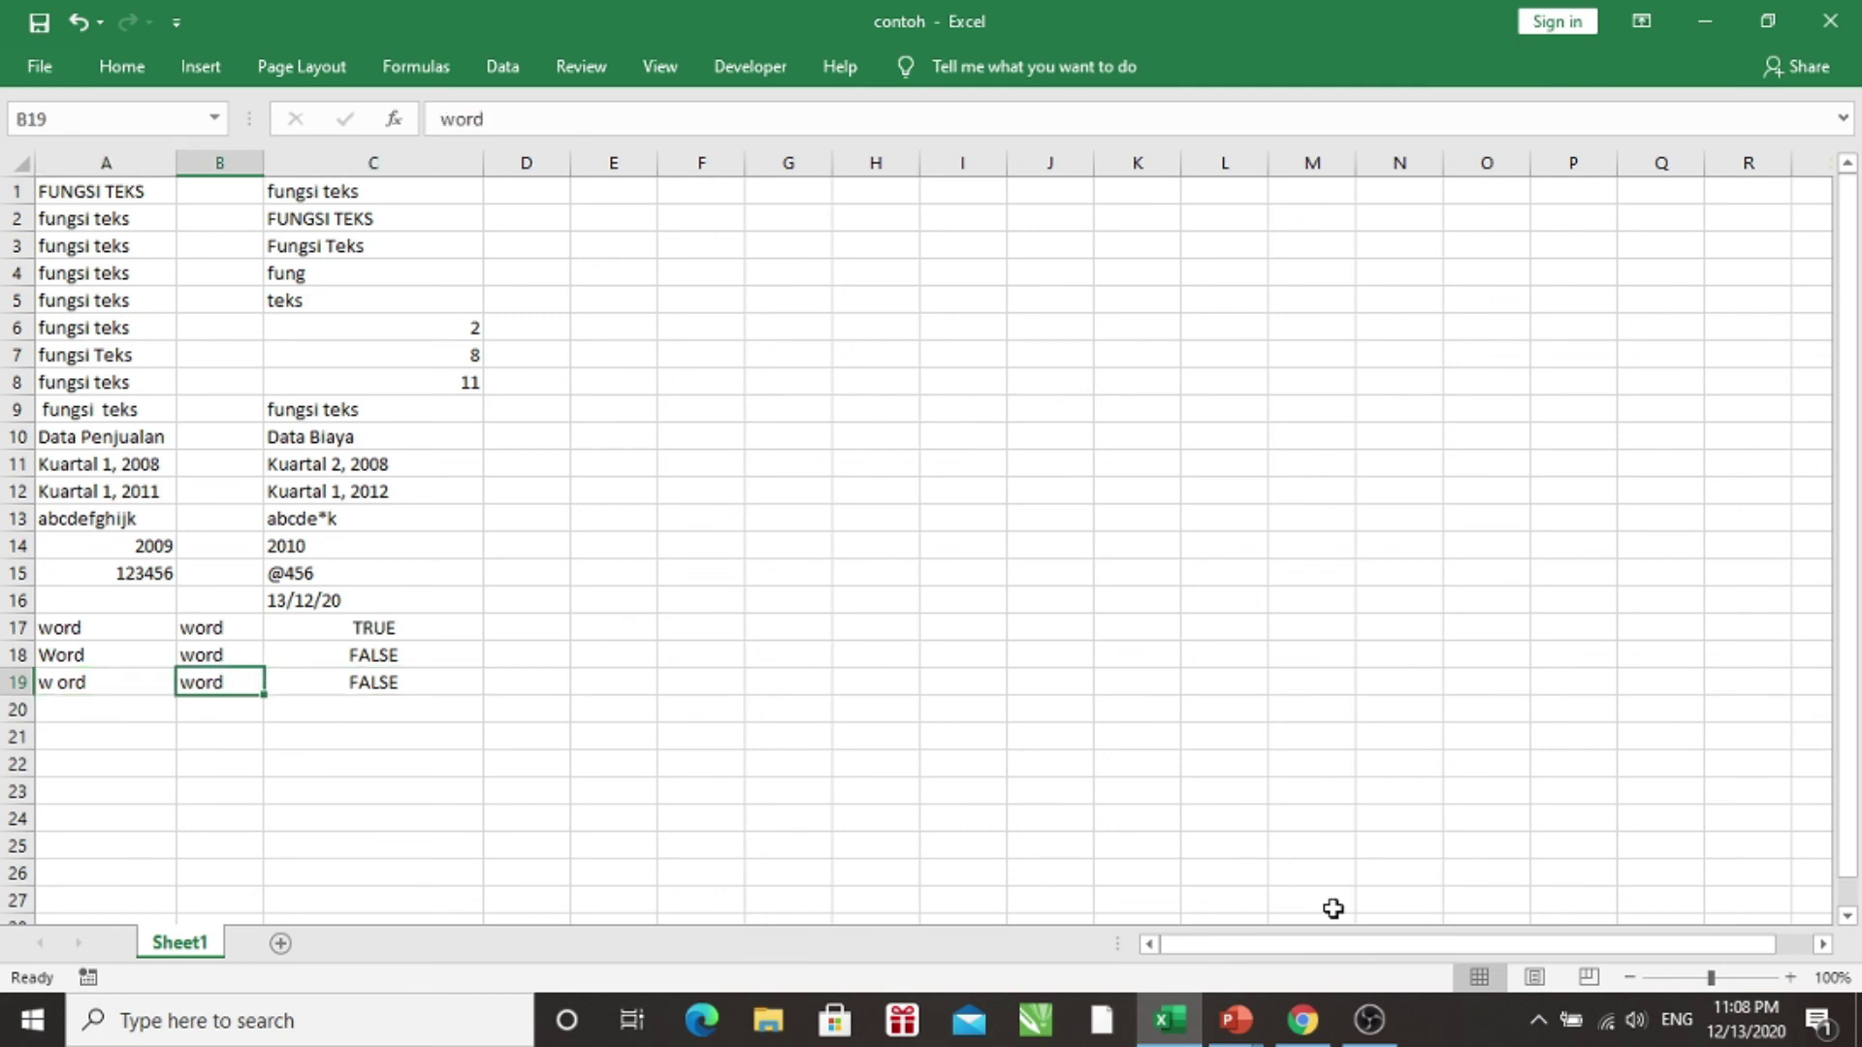
{"action": "key", "text": "Right"}
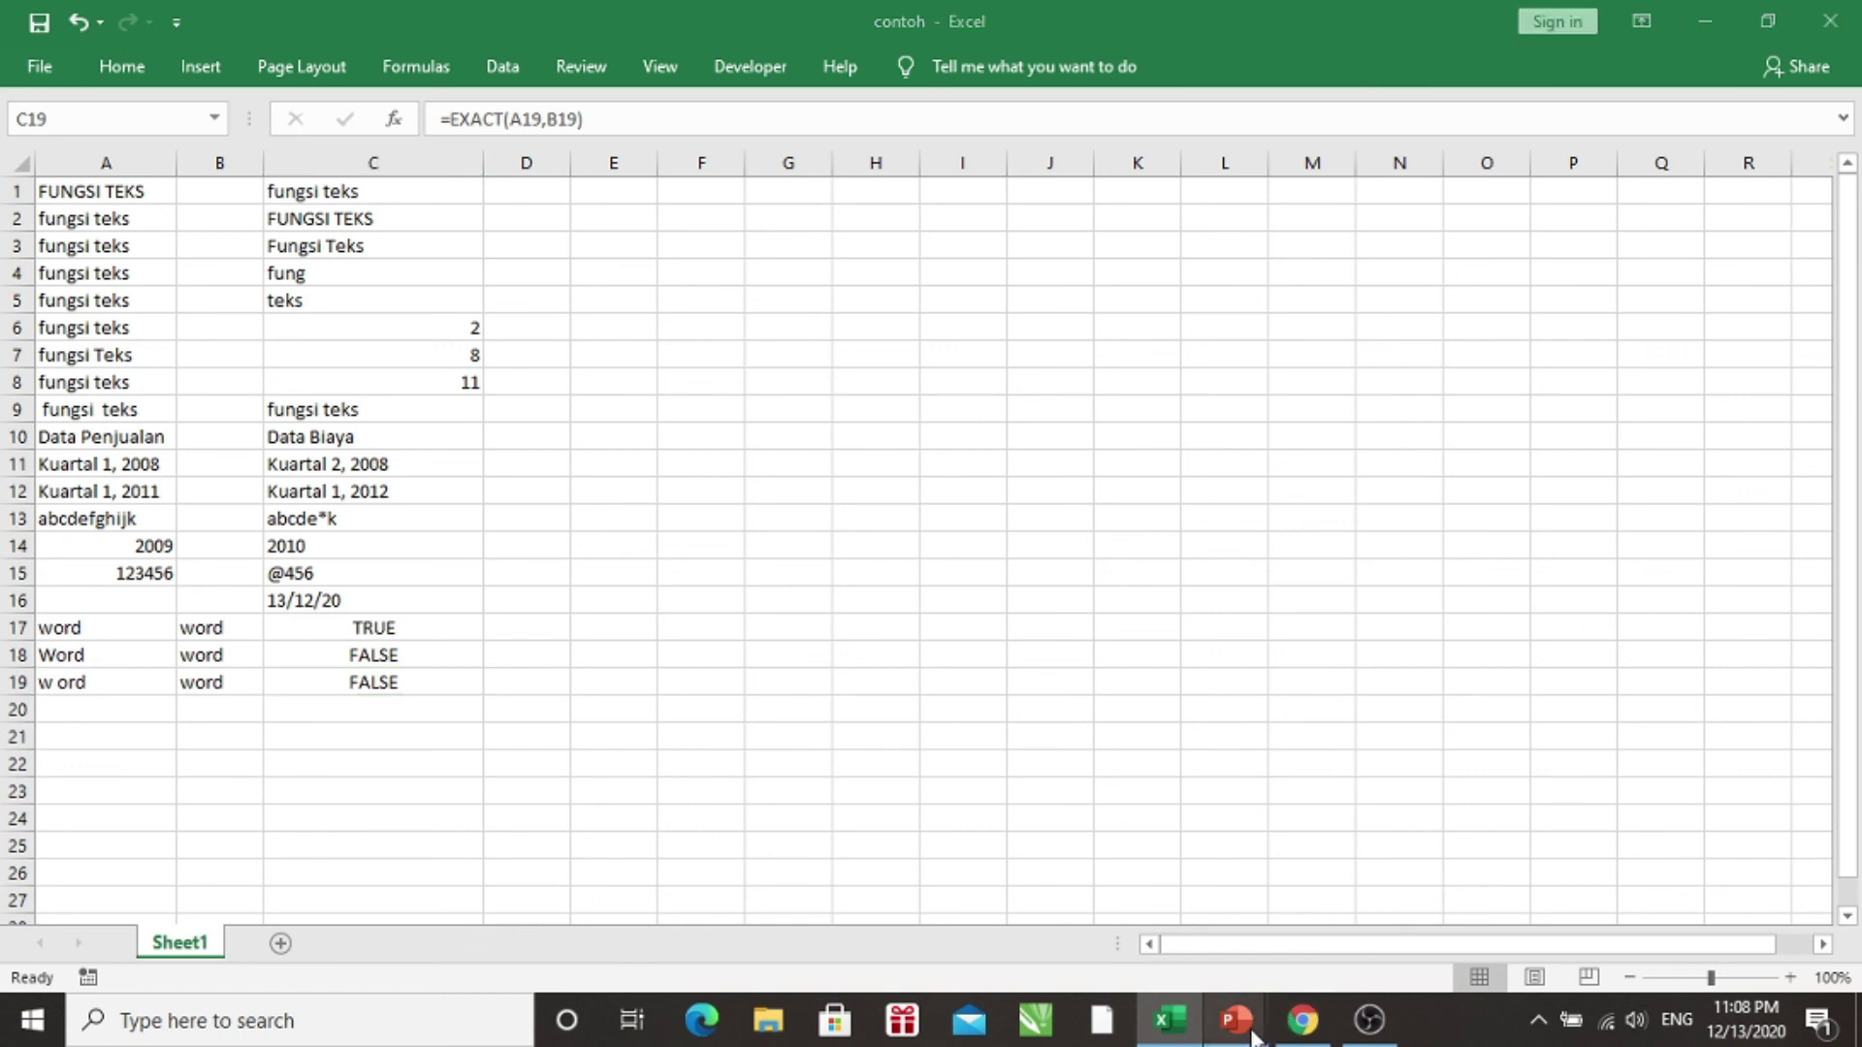
- Switch to PowerPoint, exit the slide show past the EXACT slide, and open slide 1, FUNGSI TEKS, in the editing view
{"action": "mouse_move", "coordinate": [1237, 1020]}
{"action": "left_click", "coordinate": [1294, 916]}
{"action": "key", "text": "Right"}
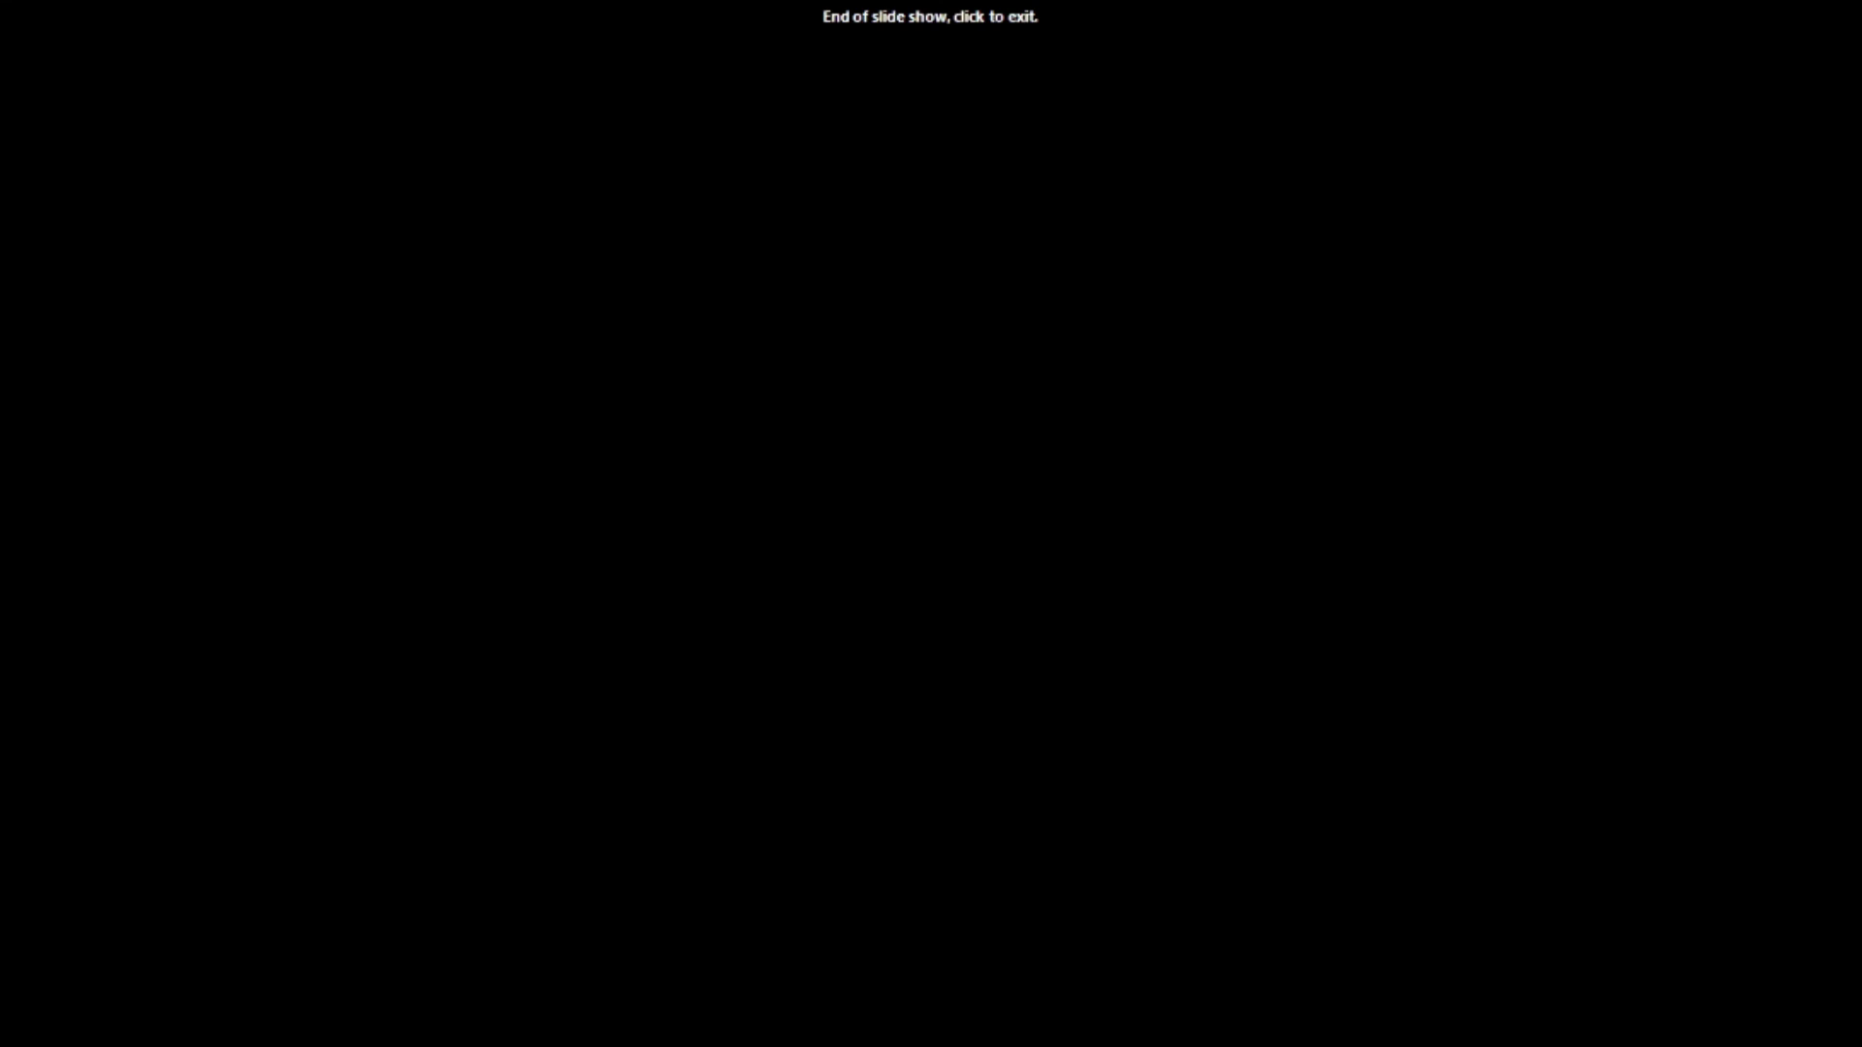
{"action": "left_click", "coordinate": [1303, 900]}
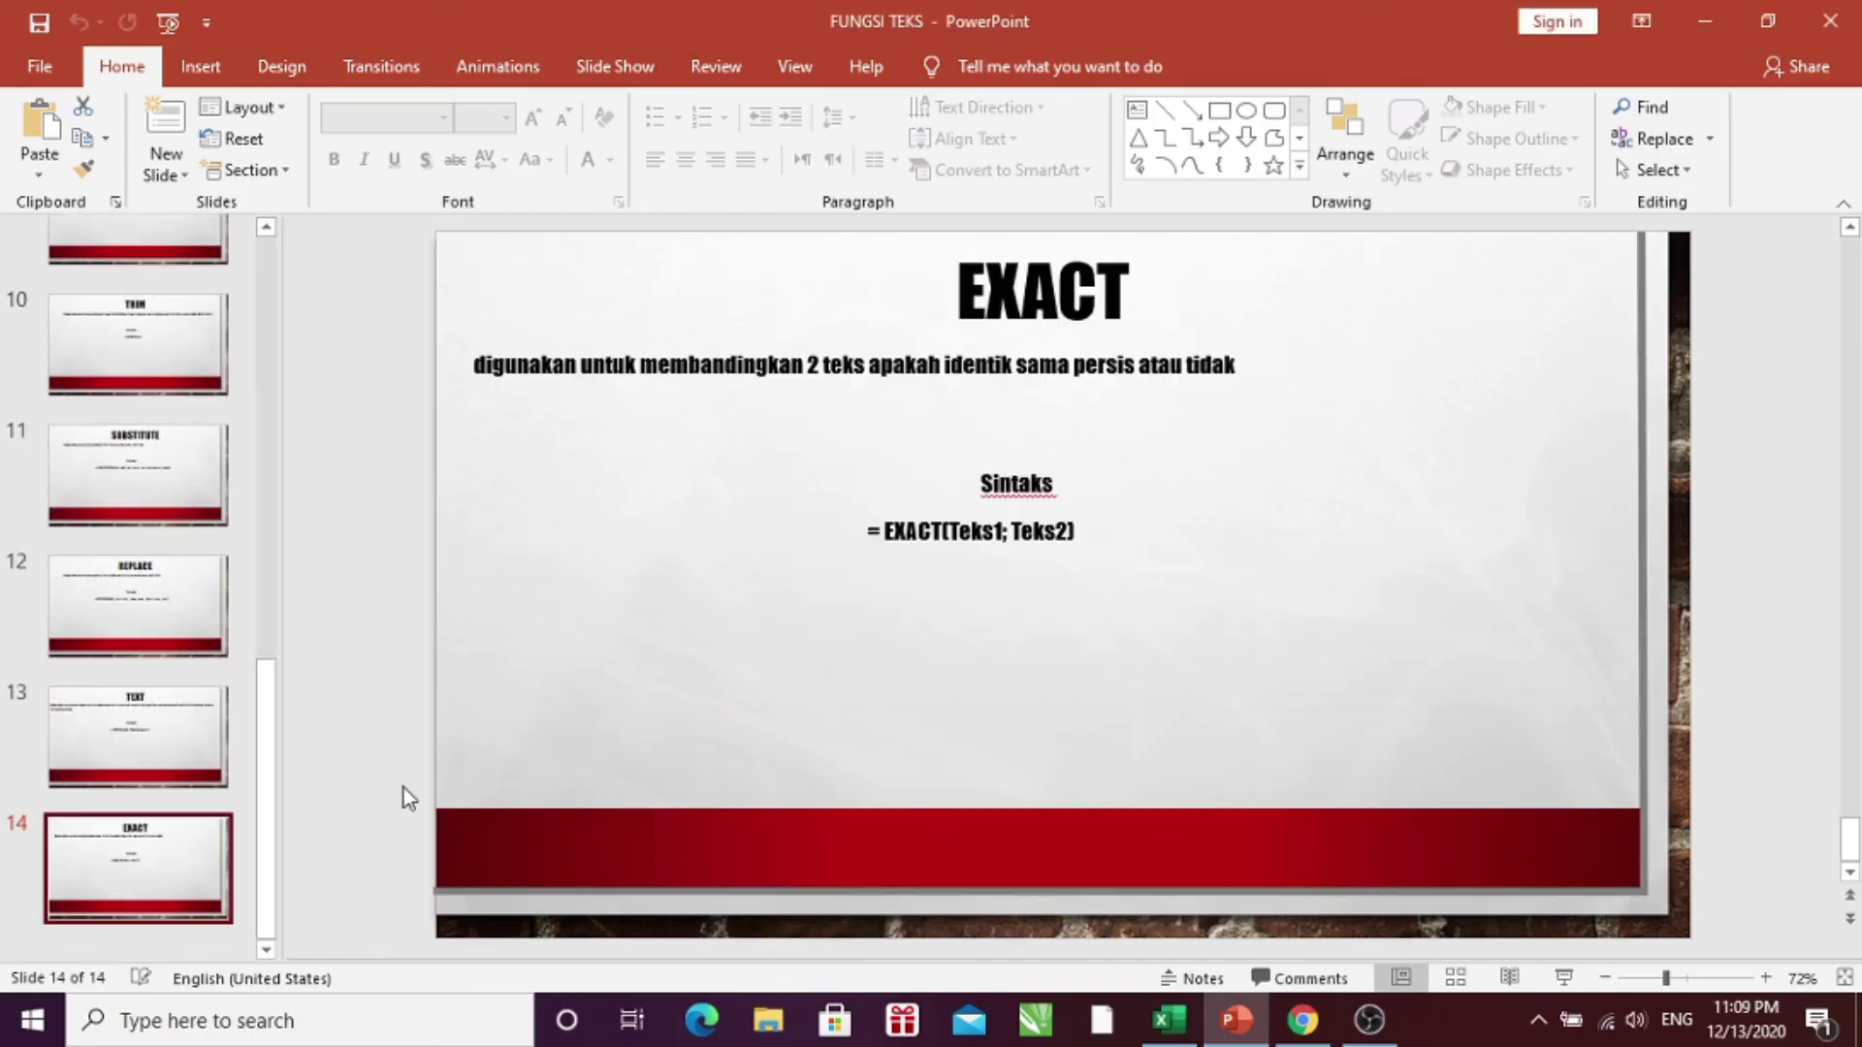
{"action": "left_click_drag", "start_coordinate": [266, 830], "coordinate": [308, 295]}
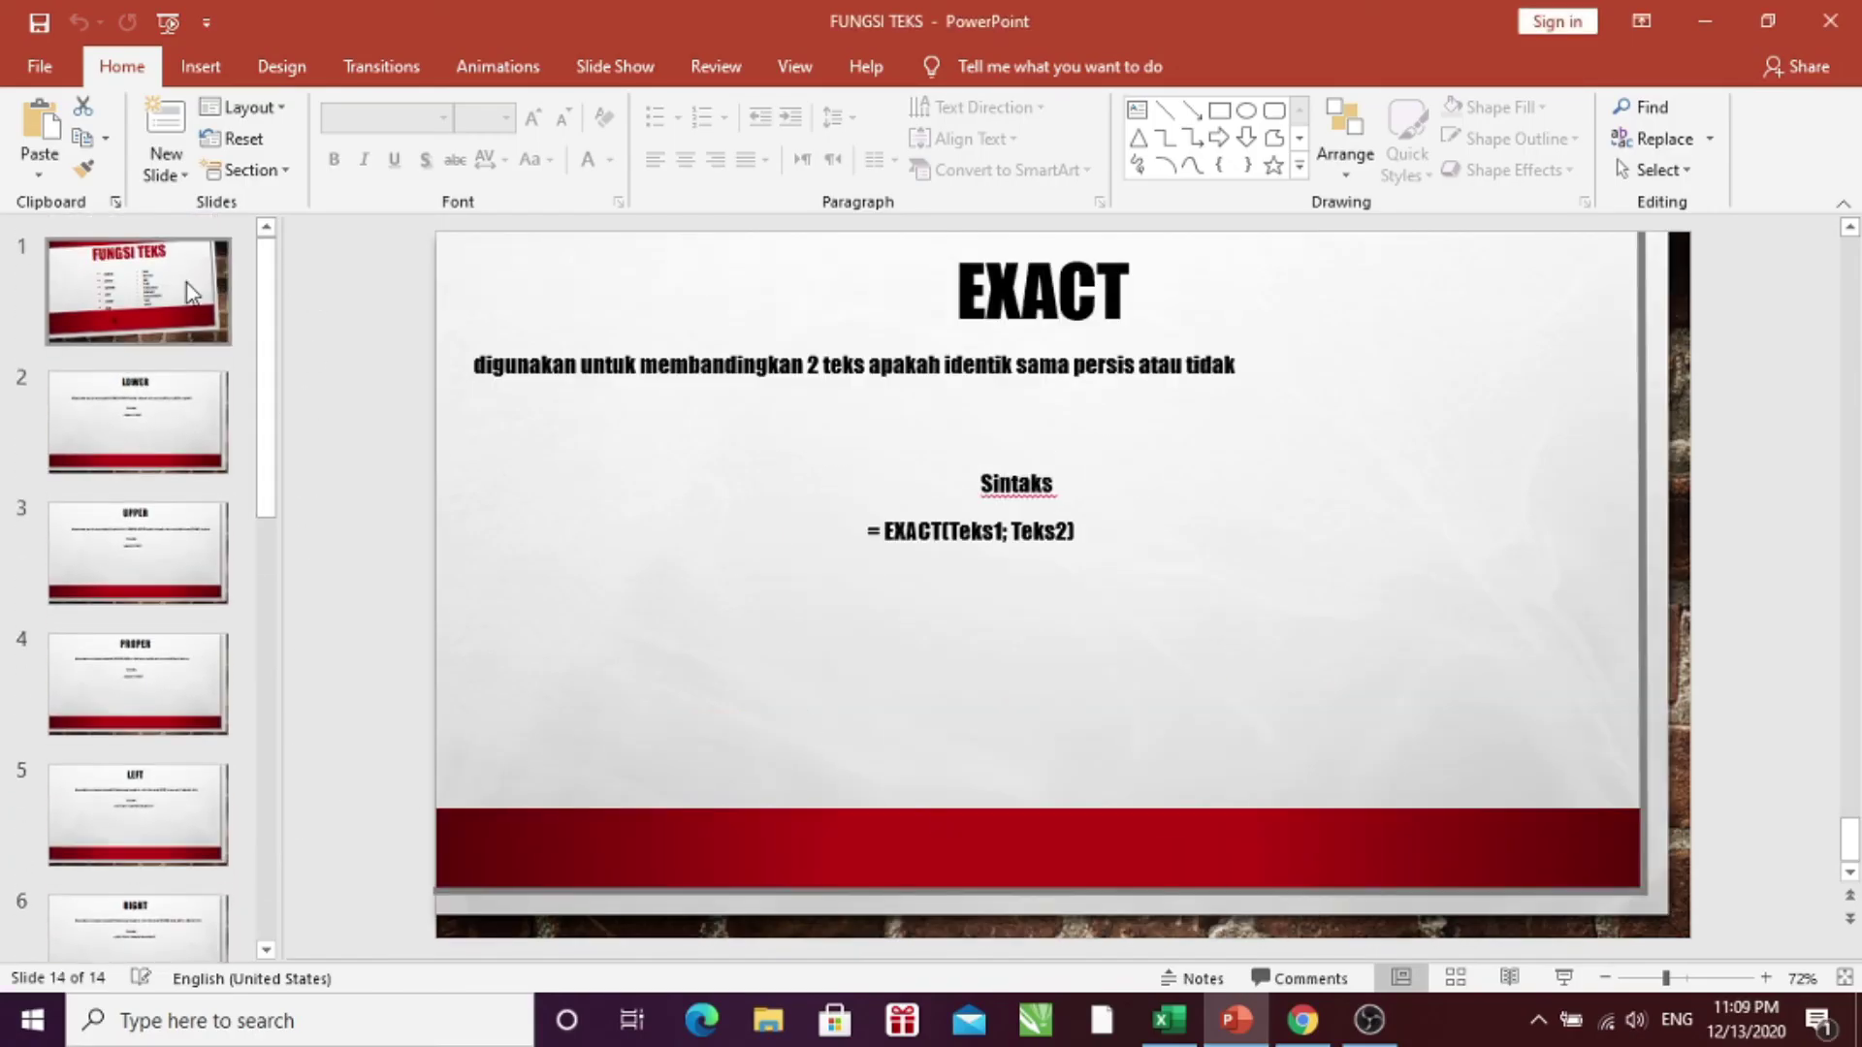
{"action": "left_click", "coordinate": [165, 280]}
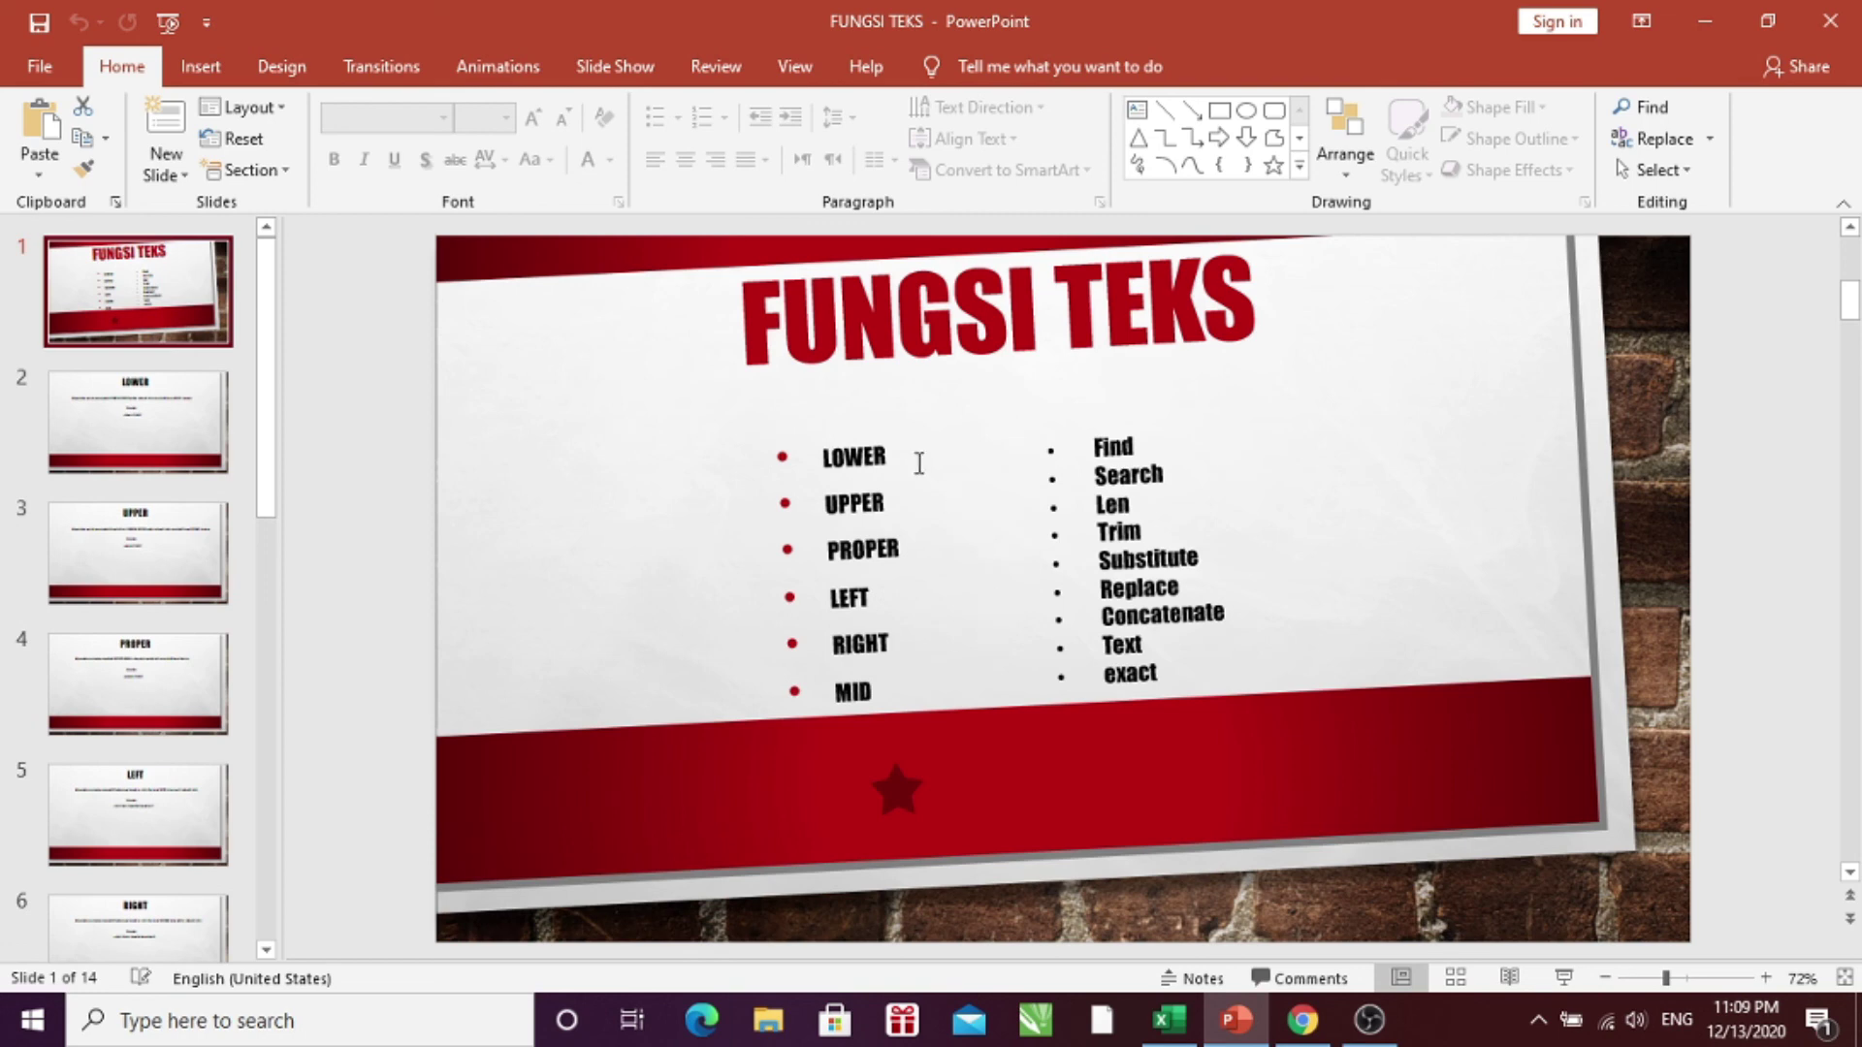